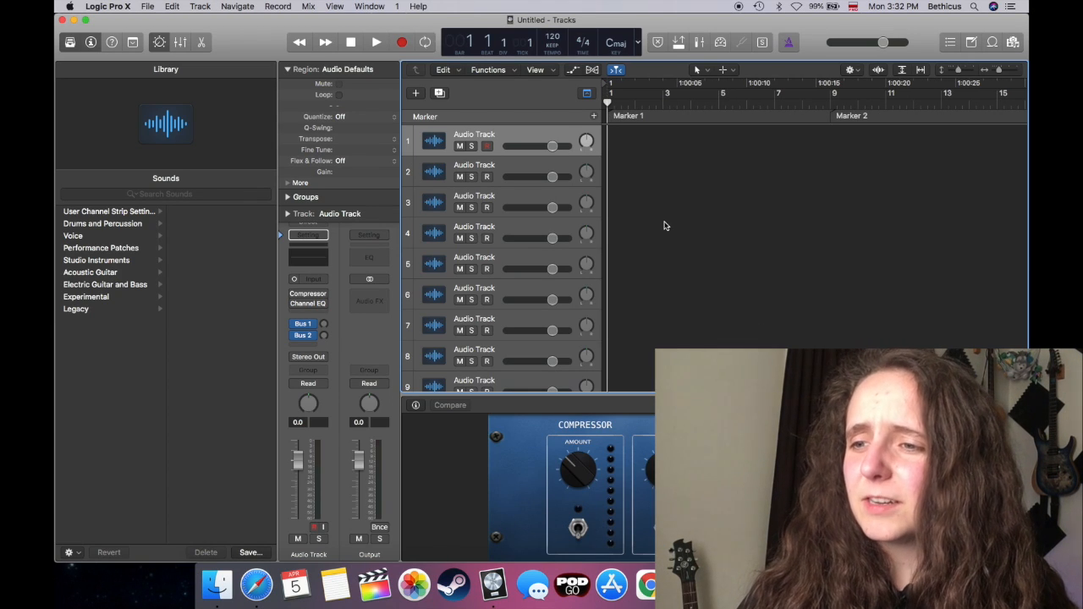
scroll(514, 234, down, 5)
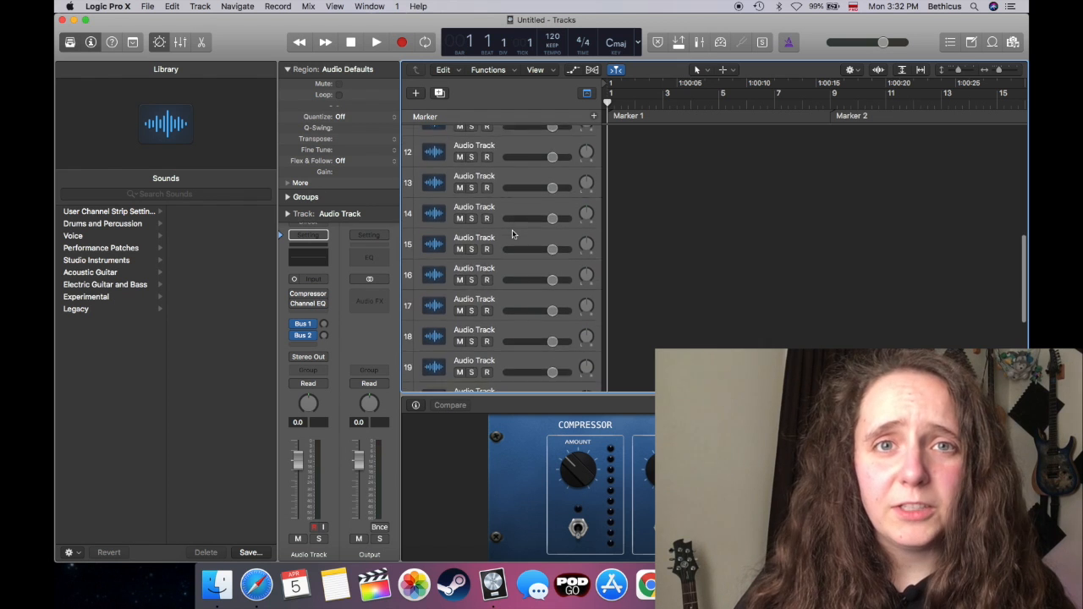
scroll(512, 234, up, 5)
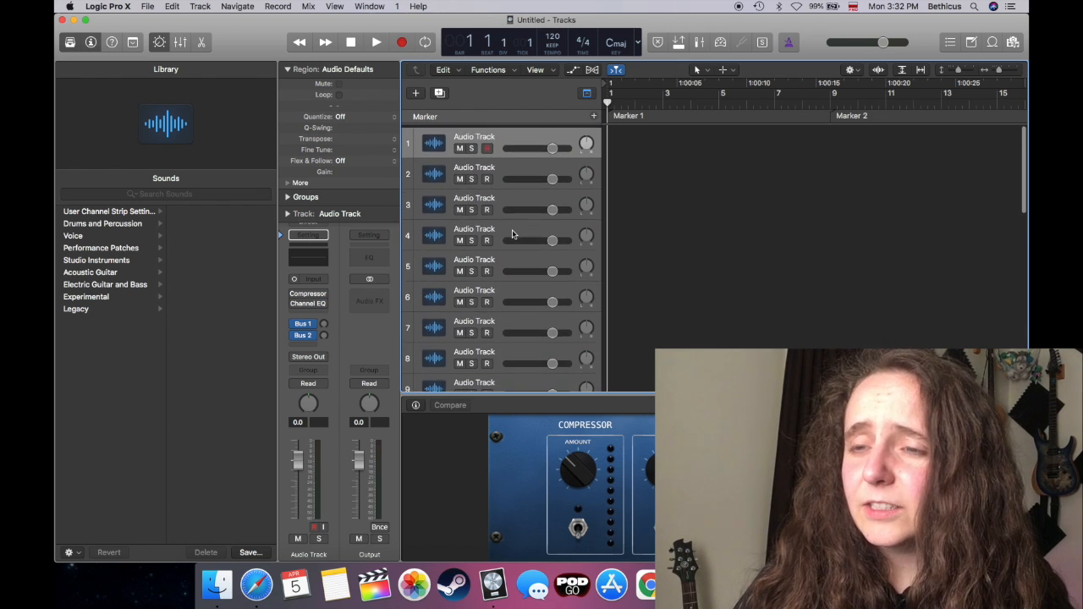
scroll(512, 234, down, 5)
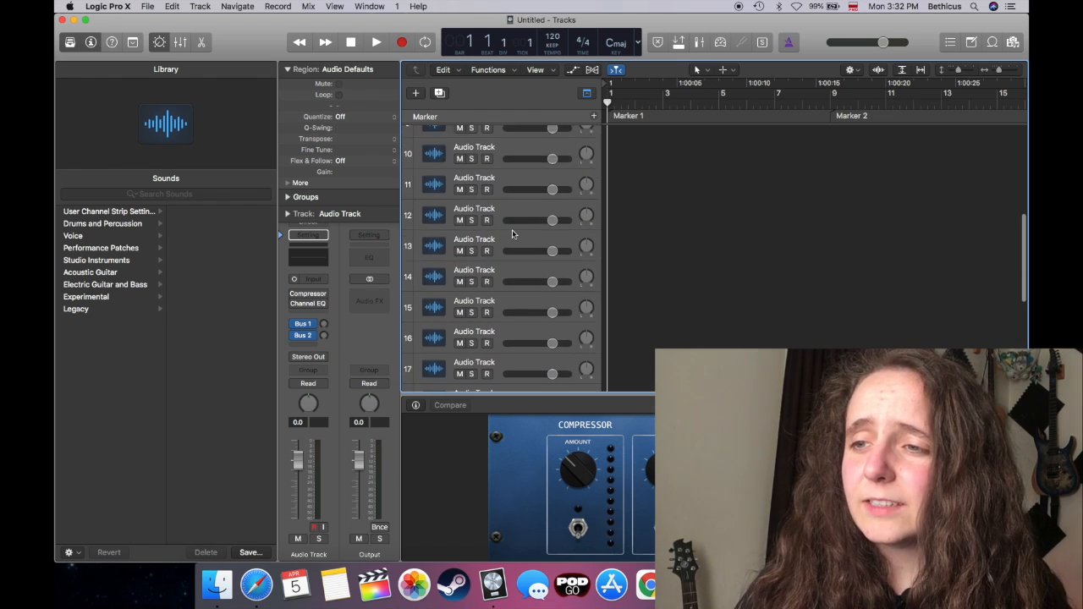
scroll(512, 229, up, 5)
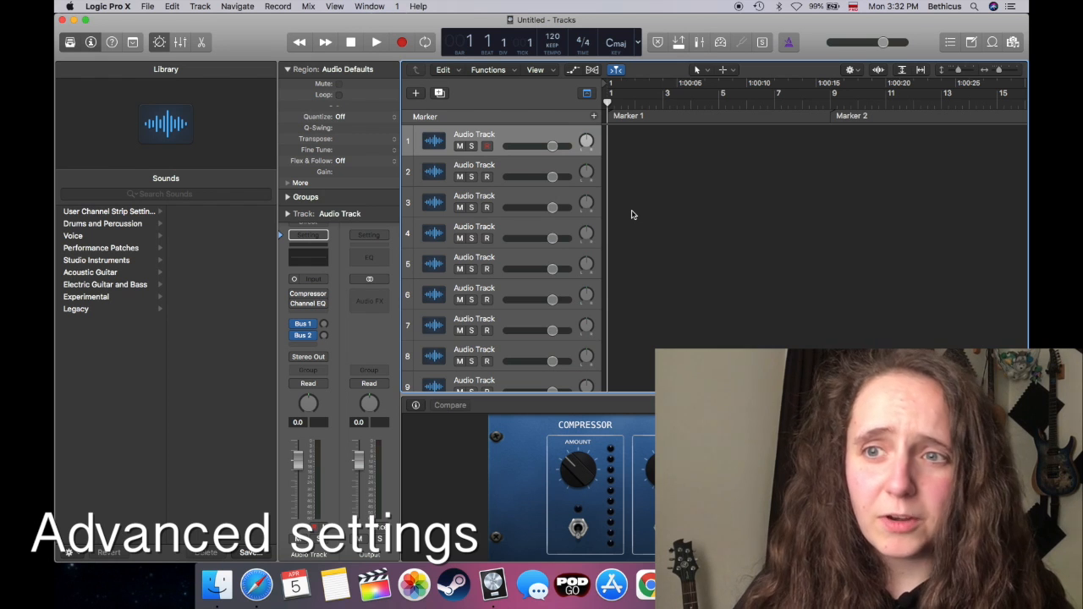
Check the Show Advanced Tools setting and the additional options in the Advanced preferences, and close the preferences.
click(123, 7)
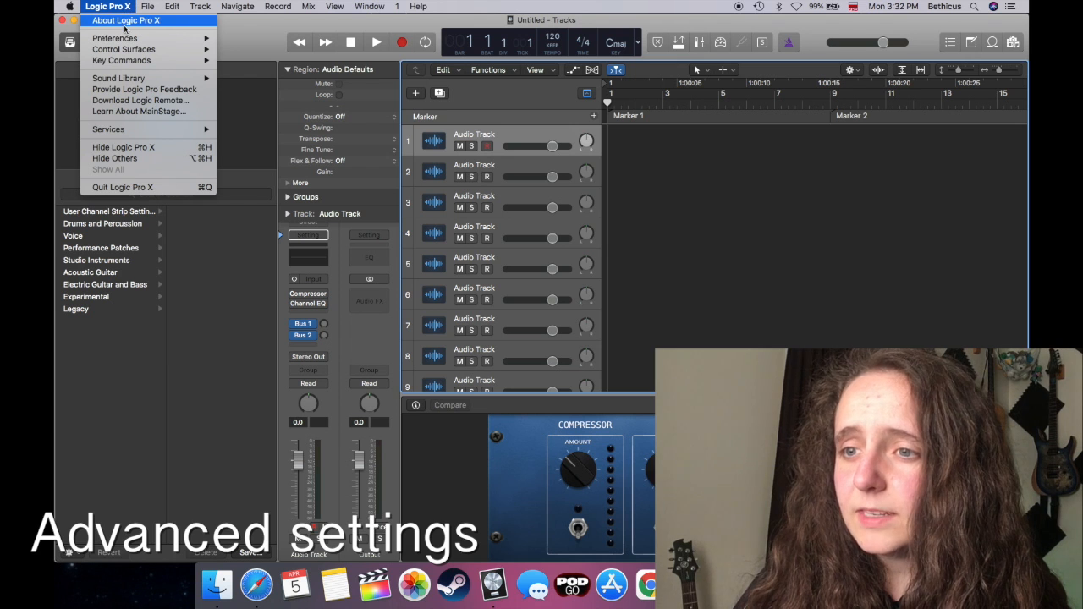
mouse_move(125, 38)
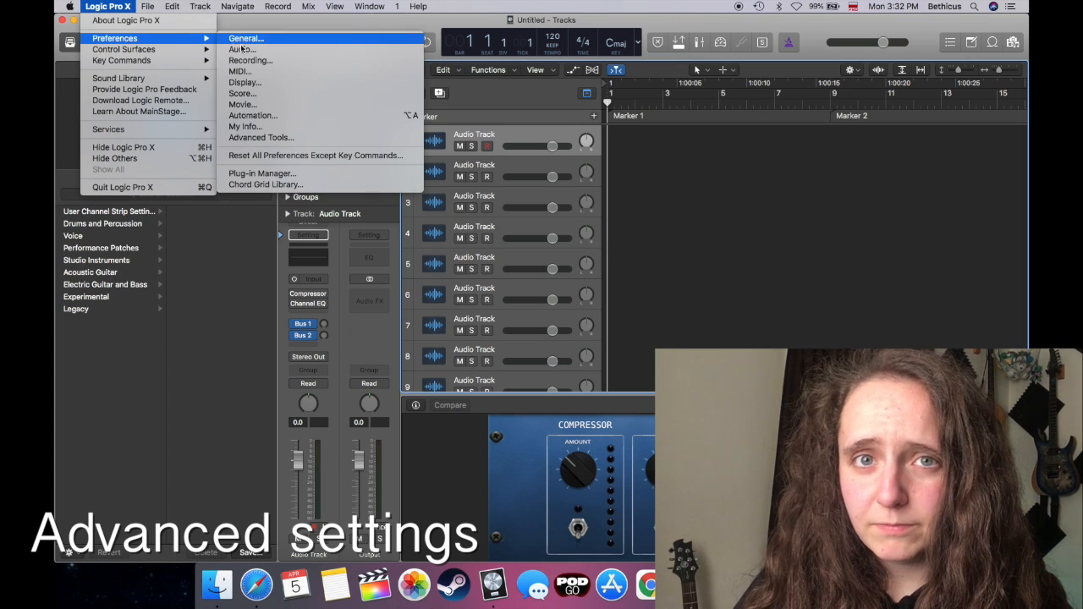
click(260, 140)
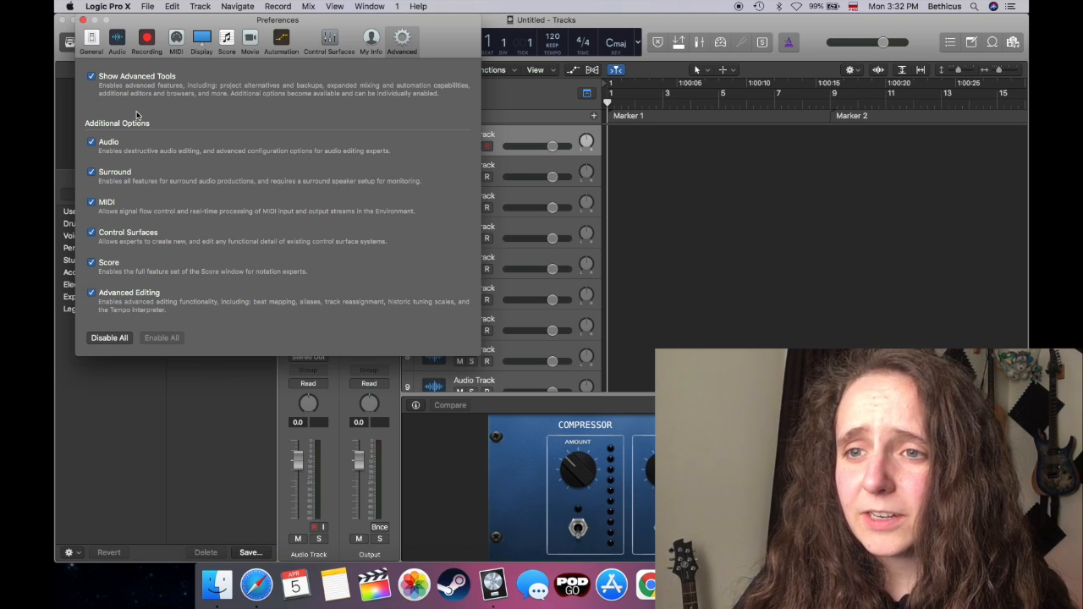
click(83, 20)
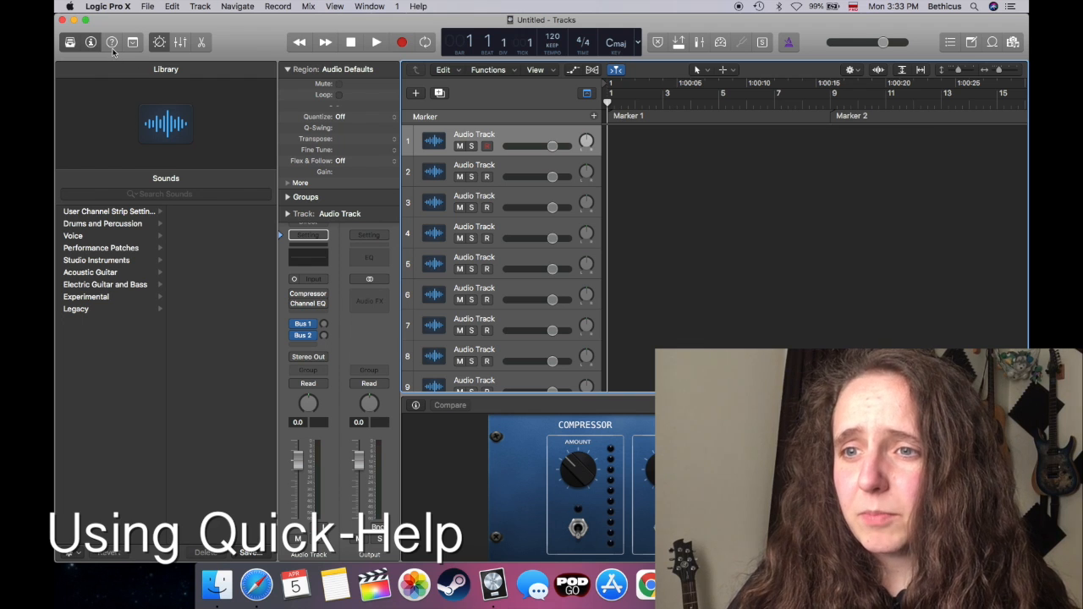
Turn on Quick Help to read the tips for the main working areas and controls, and turn it off again.
click(111, 44)
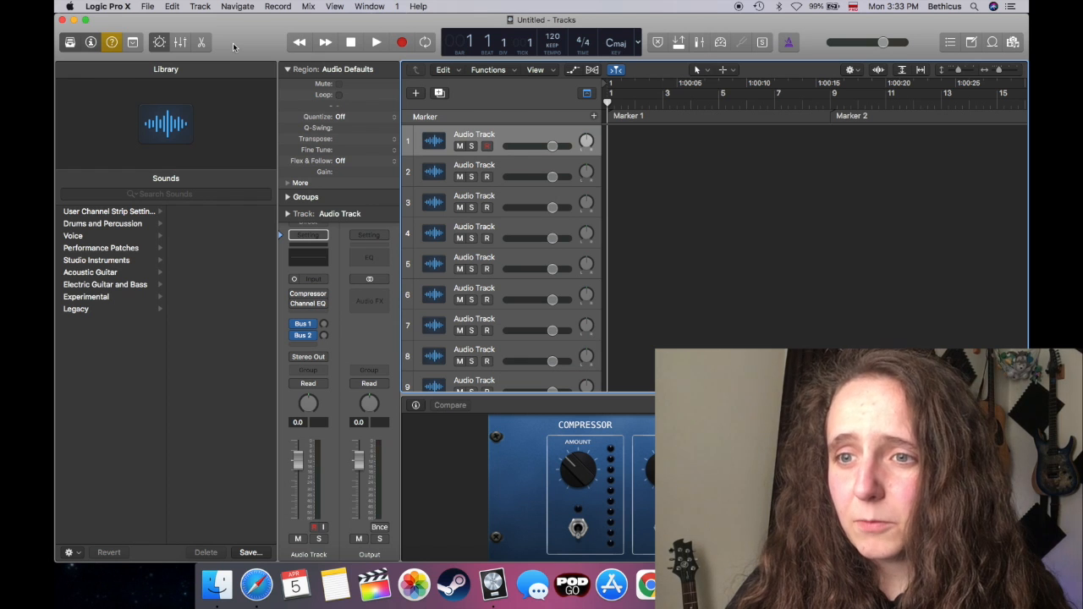
mouse_move(113, 47)
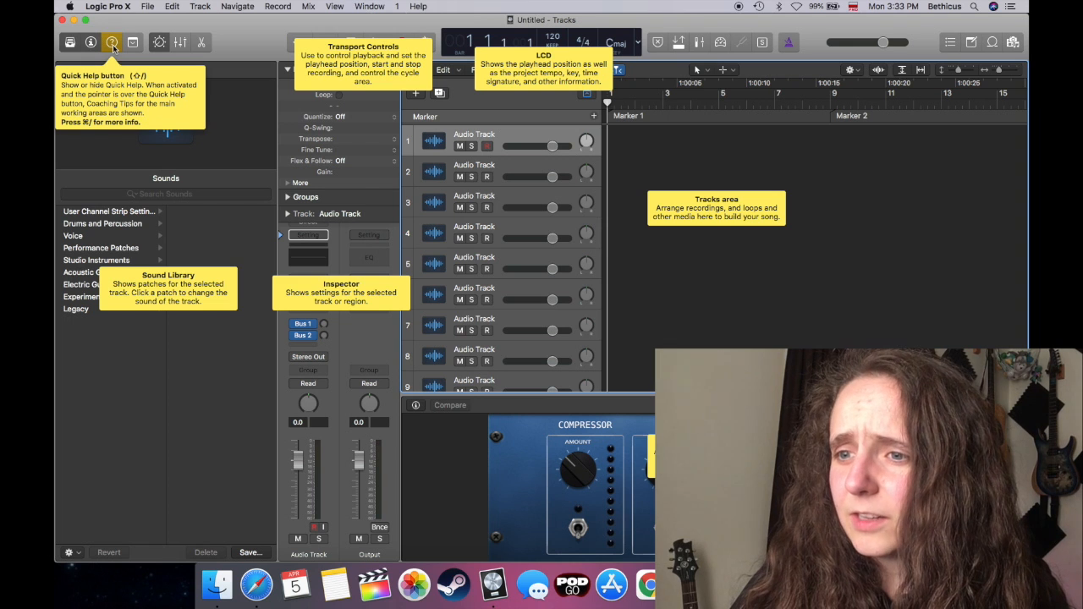
mouse_move(307, 201)
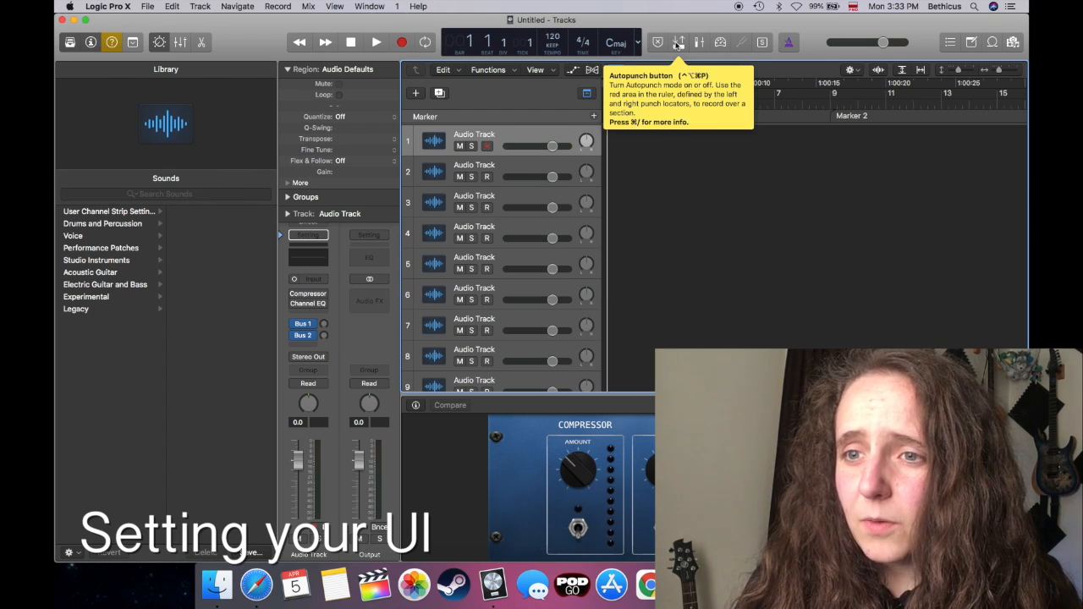
click(114, 46)
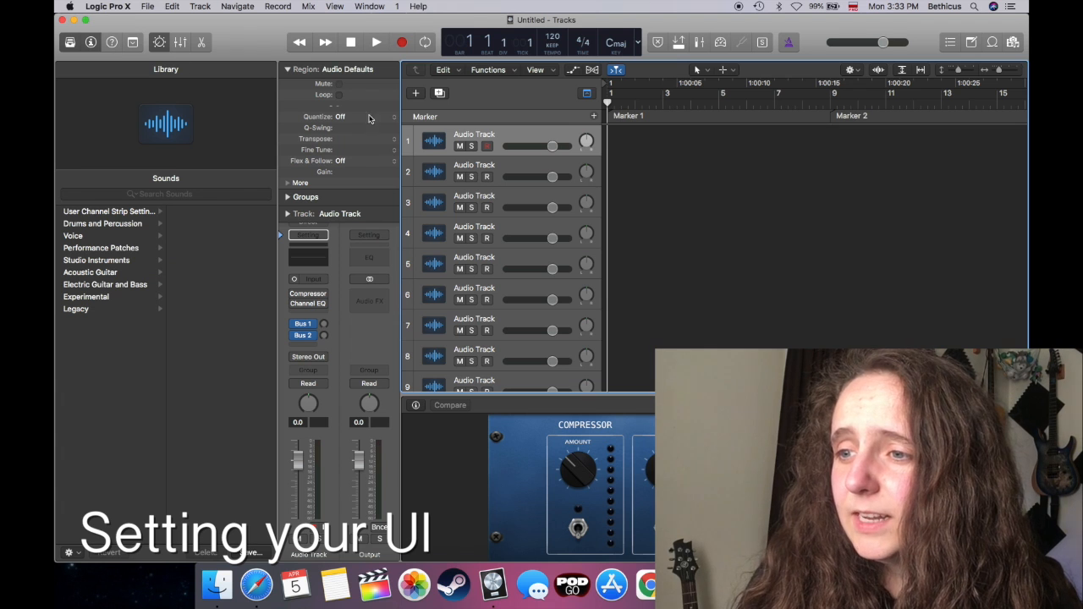
Delete the surplus audio tracks, keeping two audio tracks and the Master, and try selecting several track headers together.
scroll(530, 140, down, 10)
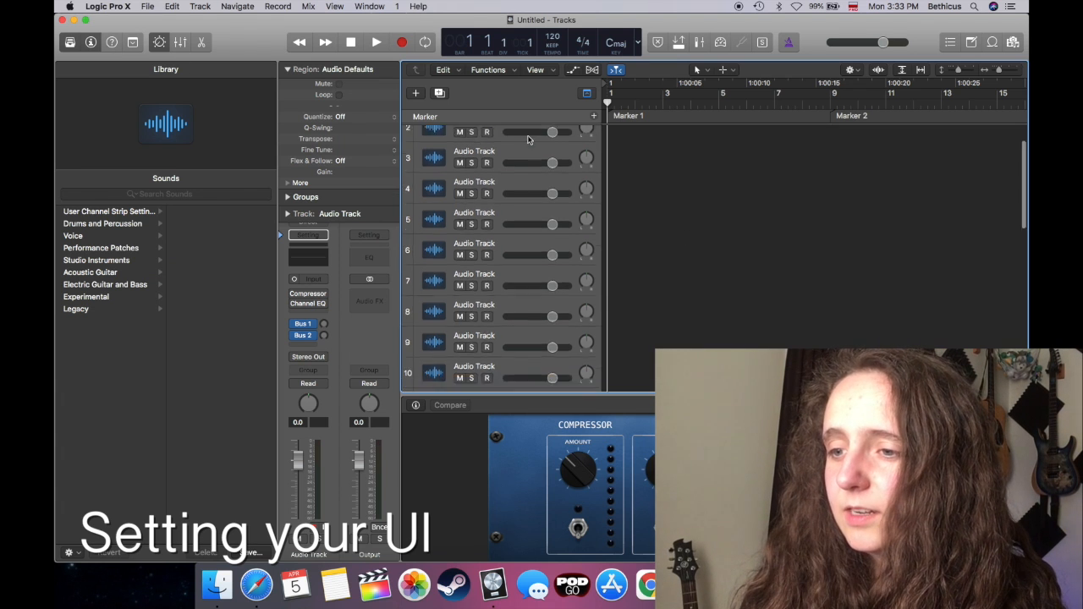
scroll(530, 140, down, 5)
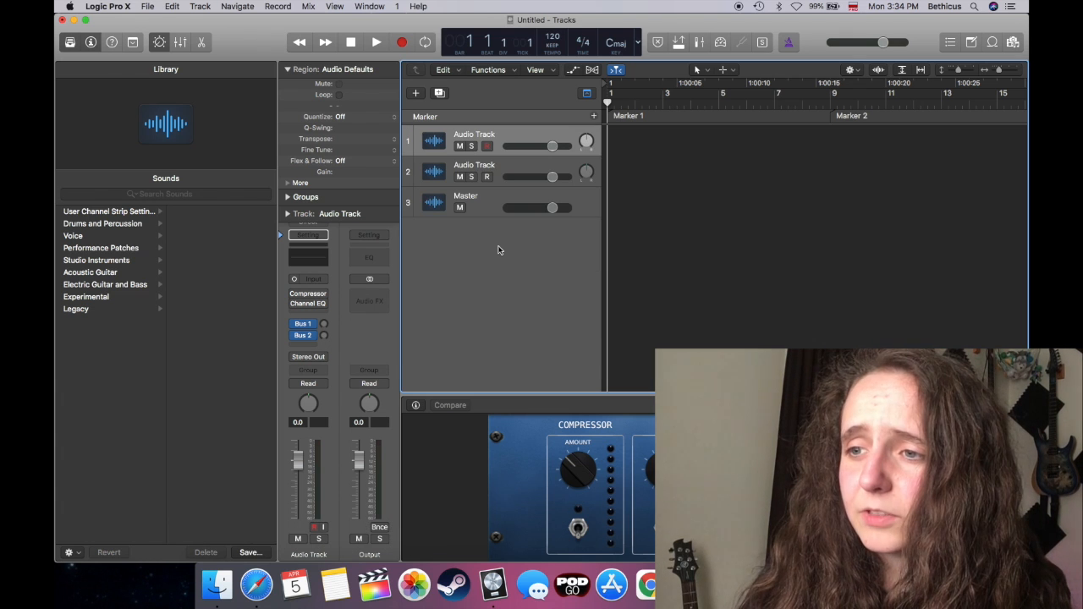
shift+click(507, 166)
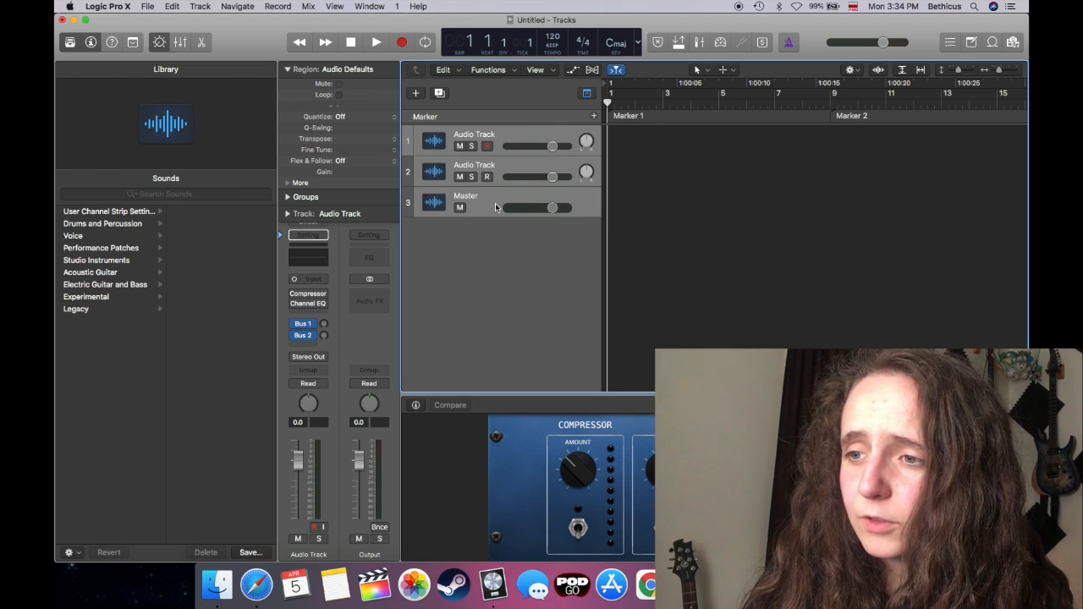
super+click(504, 168)
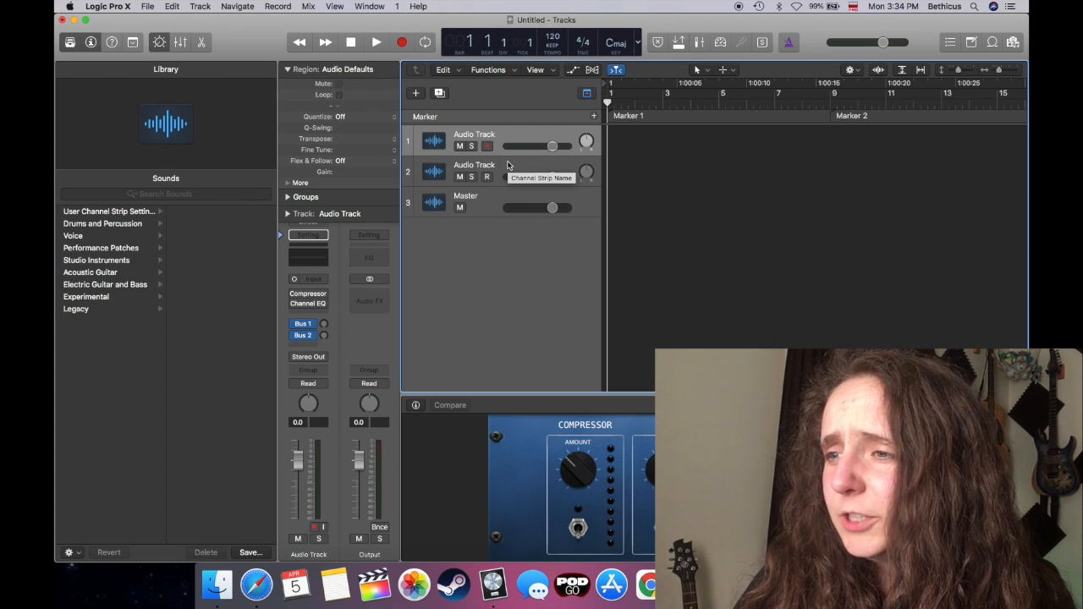
Show the Arrangement, Marker, Signature and Tempo global tracks, and hide the whole global tracks area.
click(589, 93)
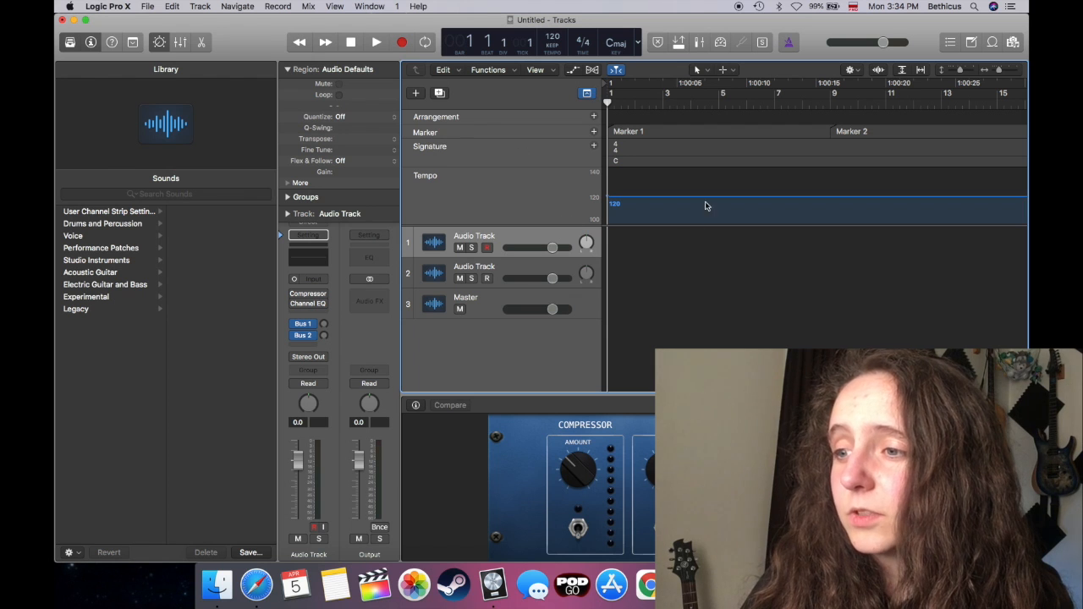
click(588, 93)
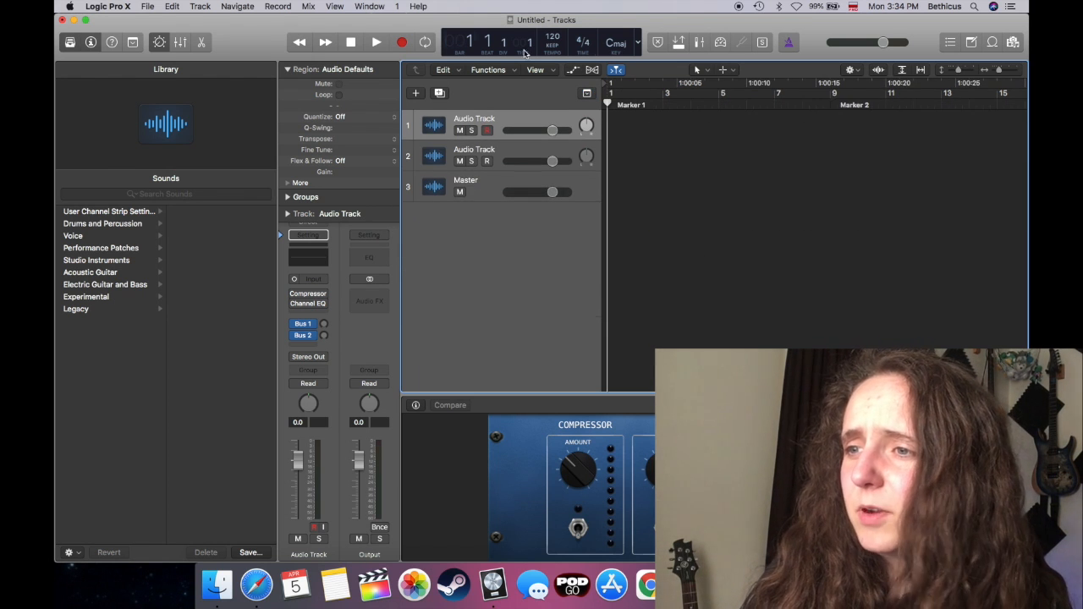
Look at the project's tempo, key and time signature choices in the LCD display.
mouse_move(556, 44)
mouse_down()
mouse_move(556, 31)
mouse_move(556, 44)
mouse_up()
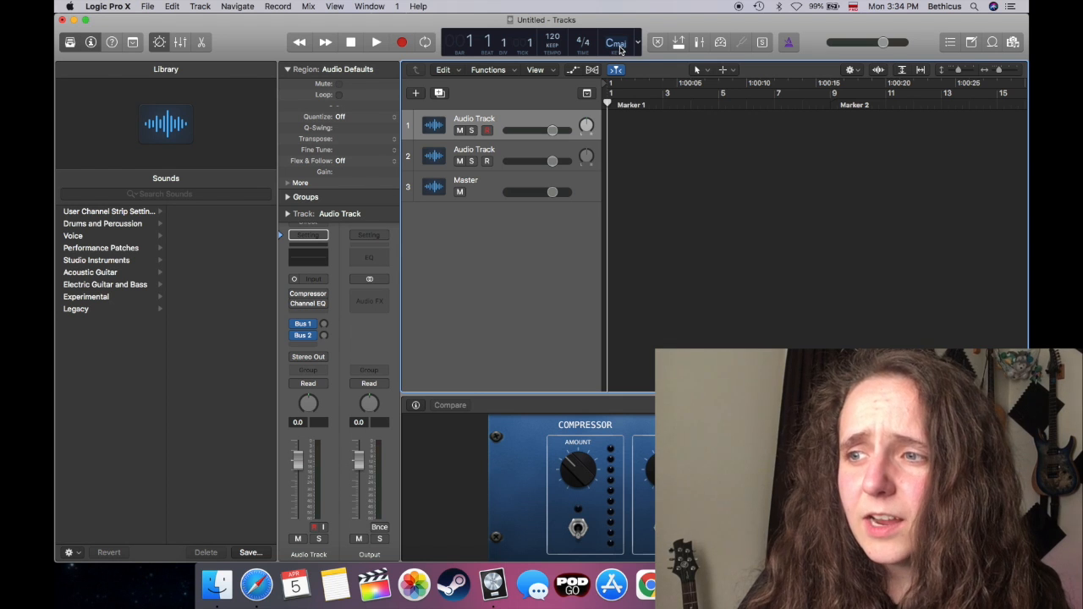
click(619, 46)
click(620, 47)
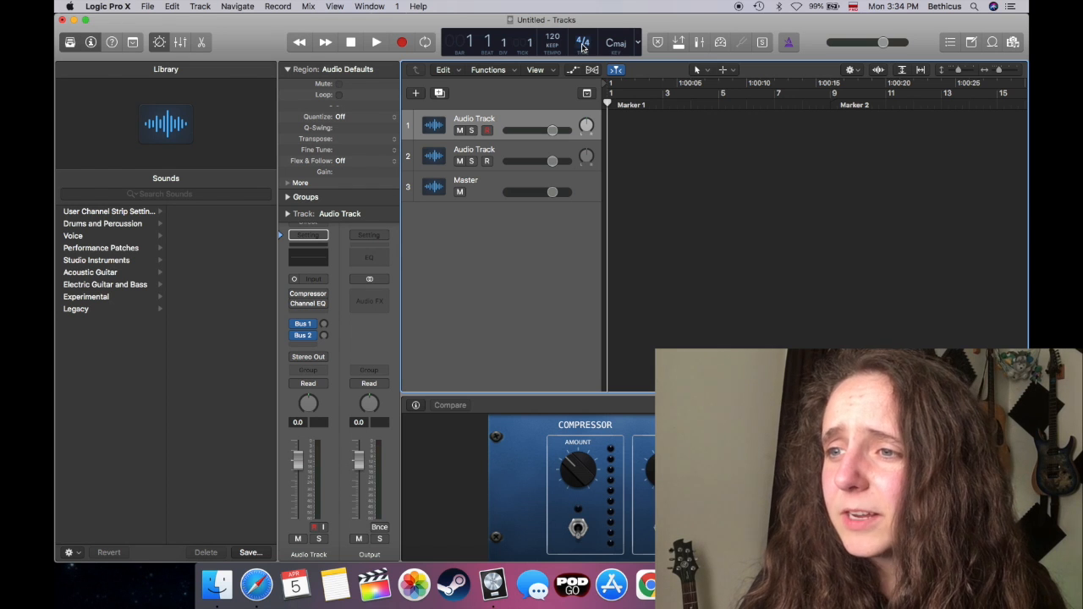
click(582, 48)
click(582, 43)
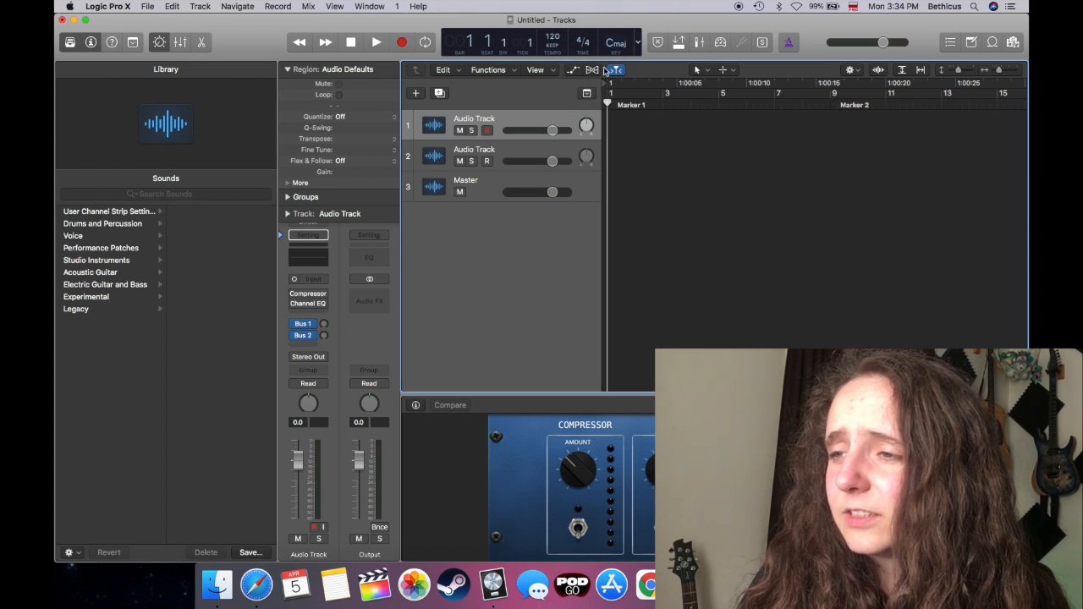
Try the Beats & Project, Beats & Time and Custom LCD modes, and restore Beats & Project (Large).
click(640, 49)
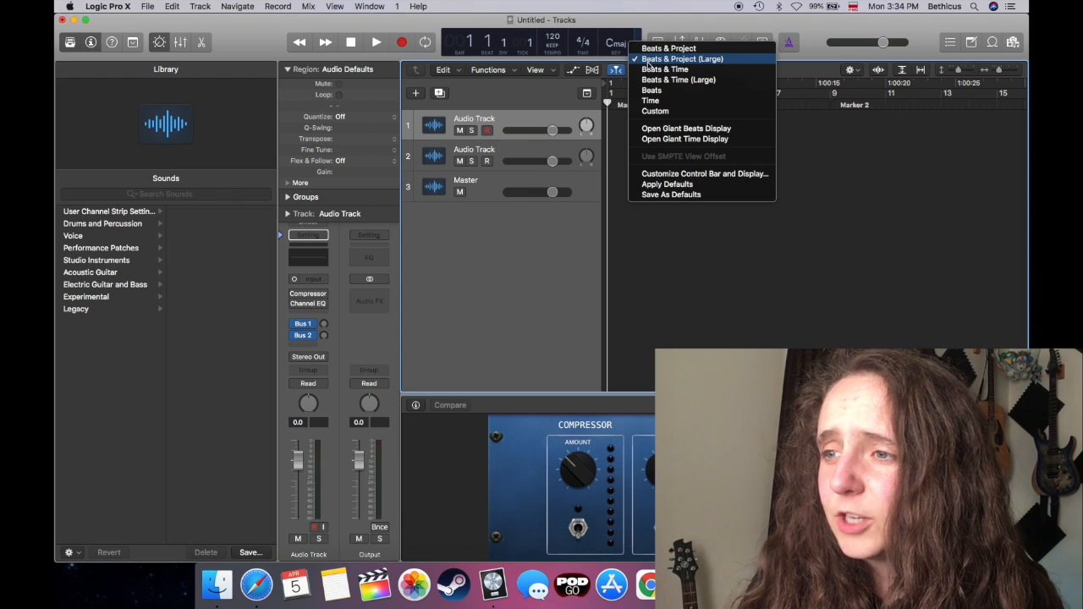
click(651, 48)
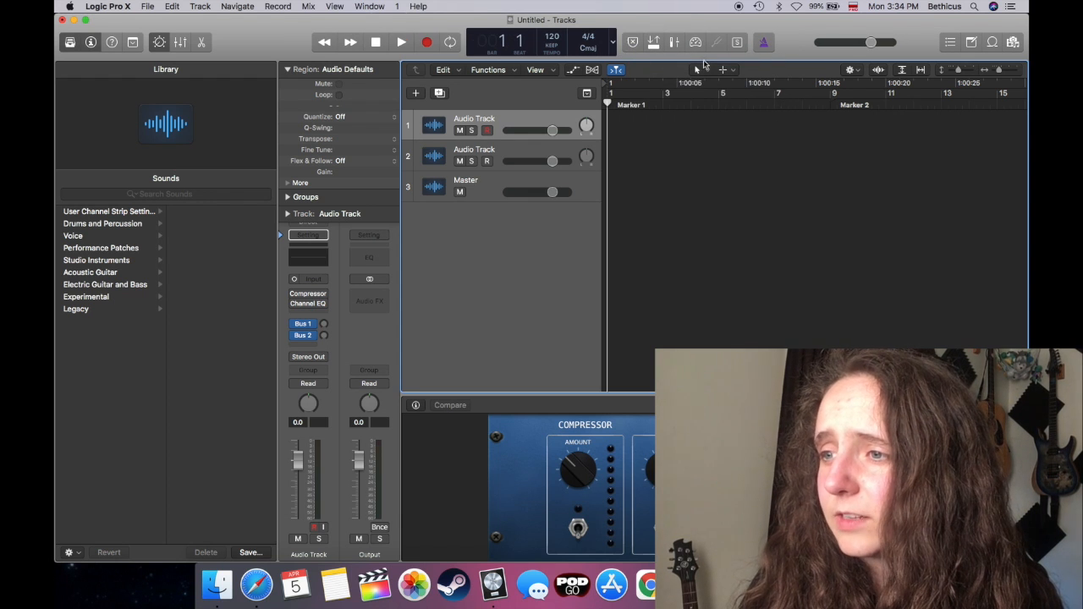
click(614, 48)
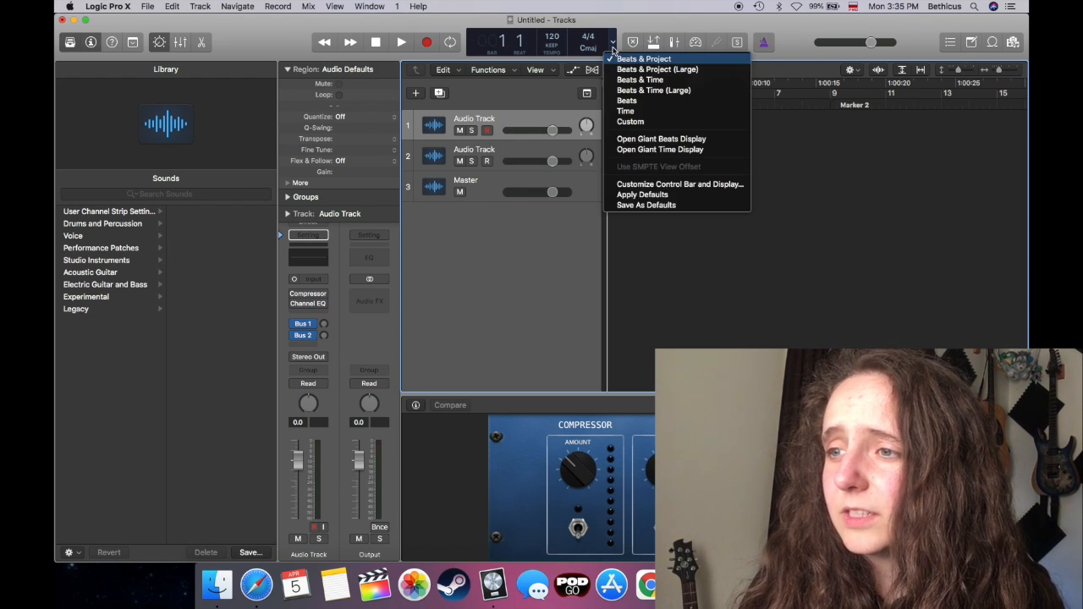
click(639, 80)
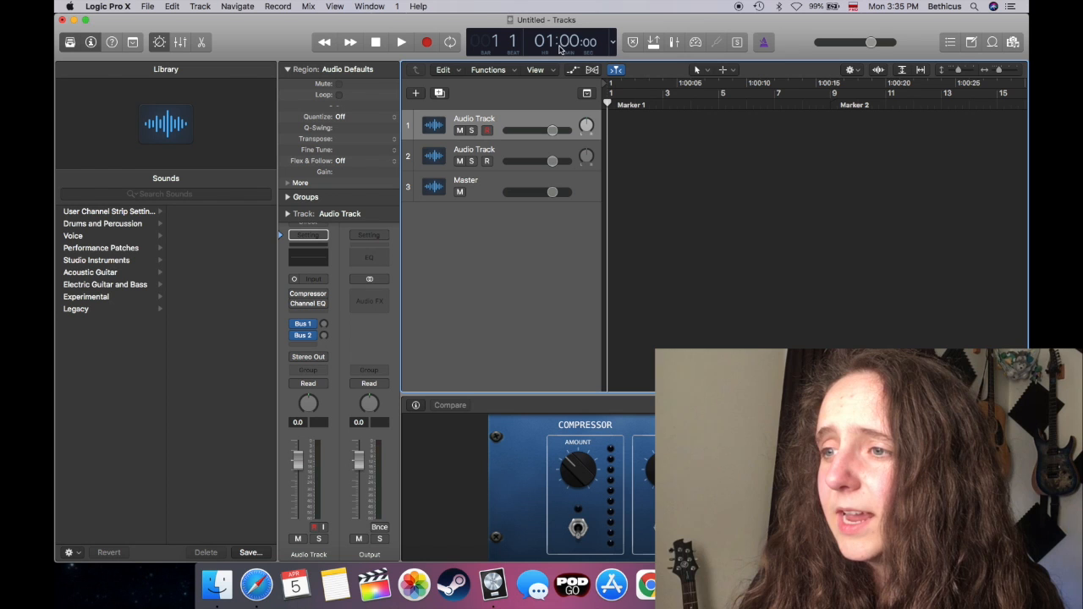
click(612, 45)
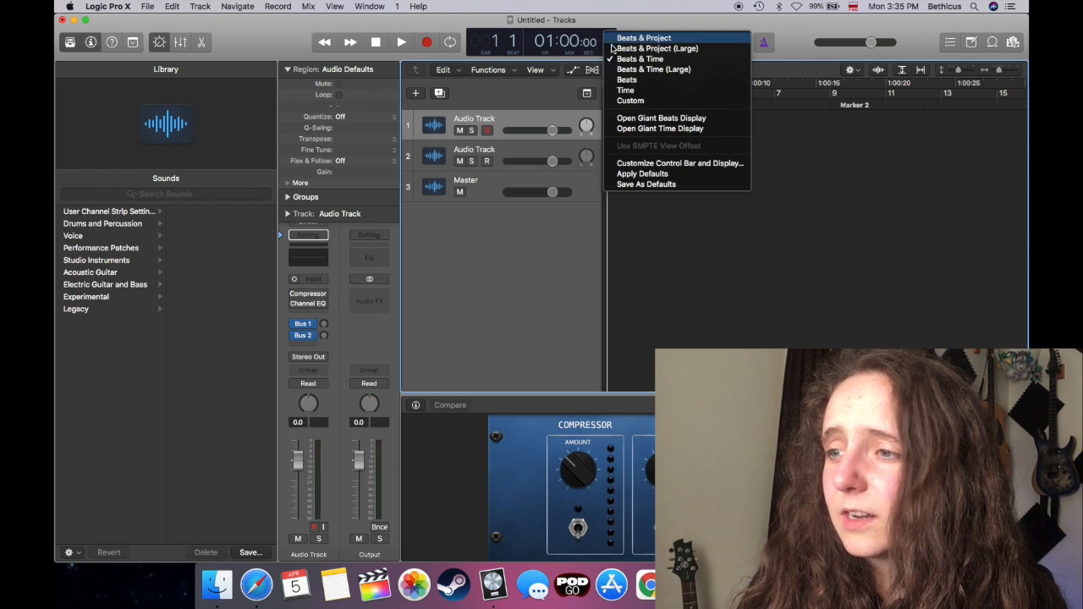
click(630, 101)
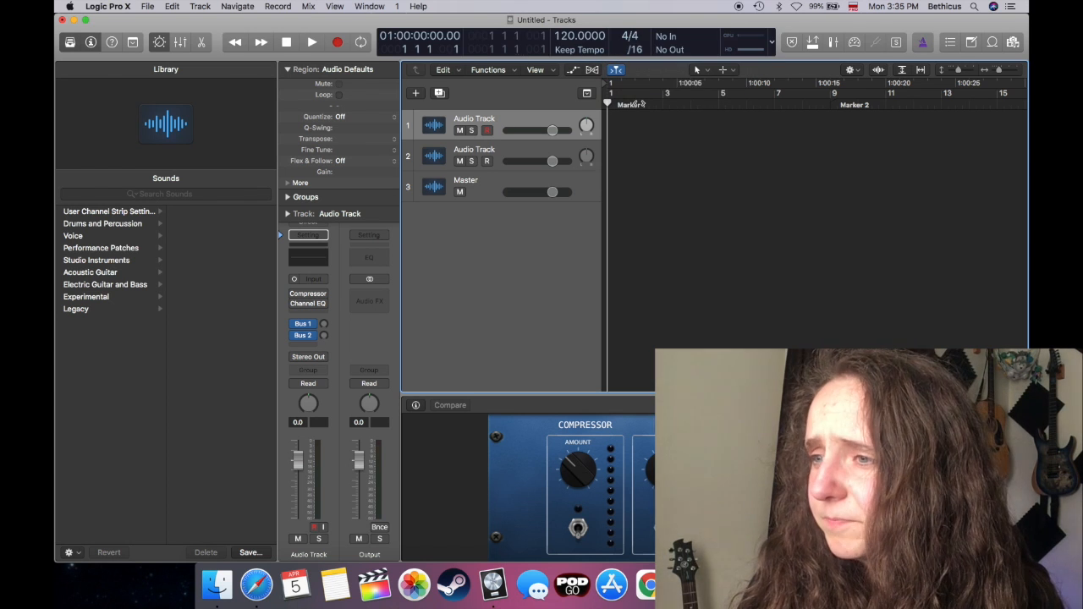
click(771, 42)
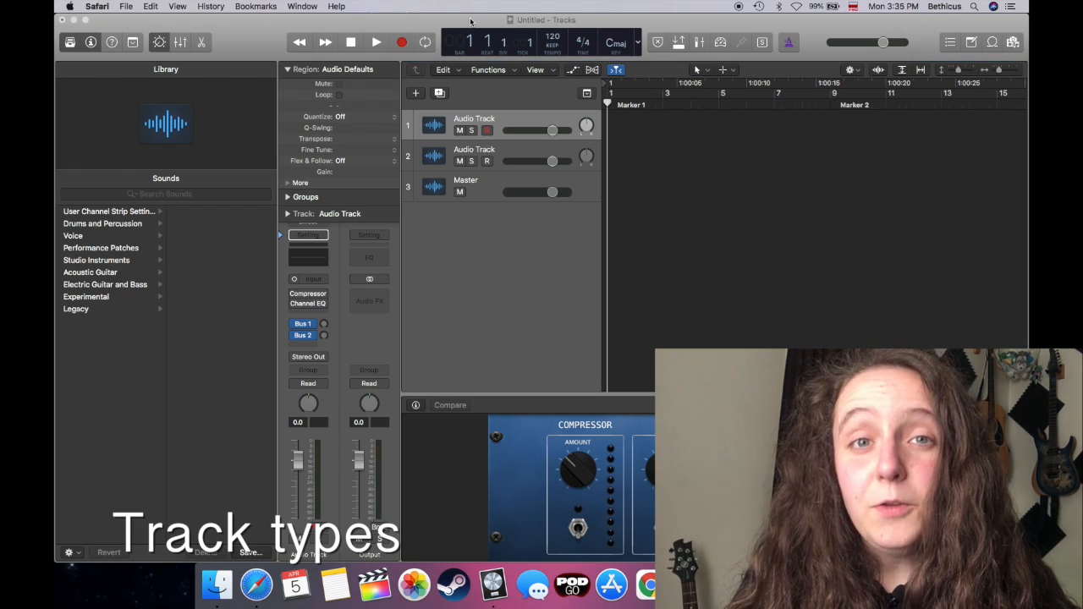
Start creating new tracks and compare the settings offered for the Software Instrument, Audio and Drummer types.
click(471, 21)
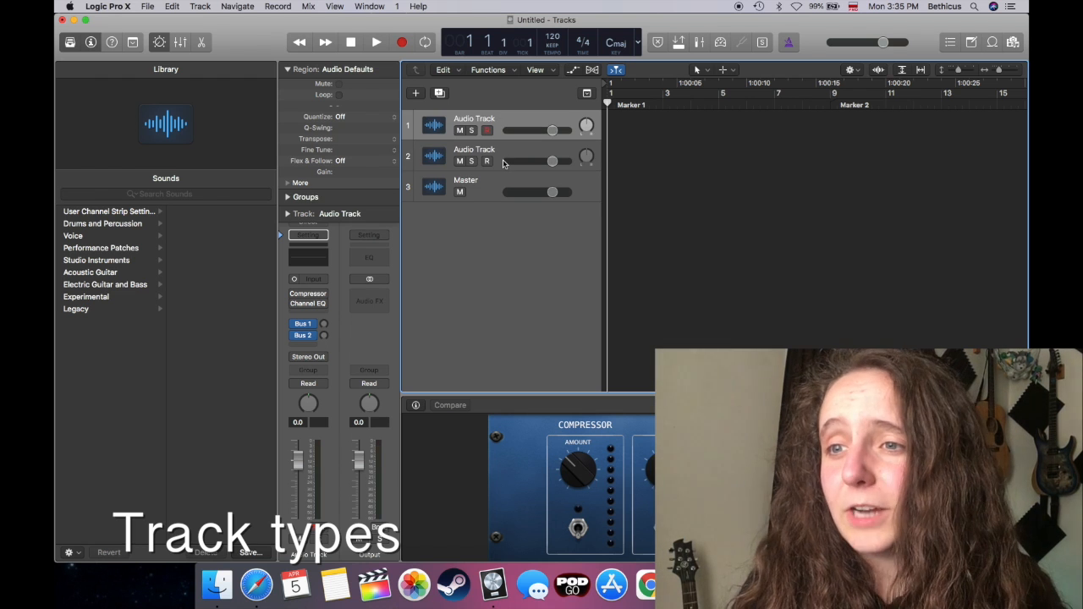
click(200, 7)
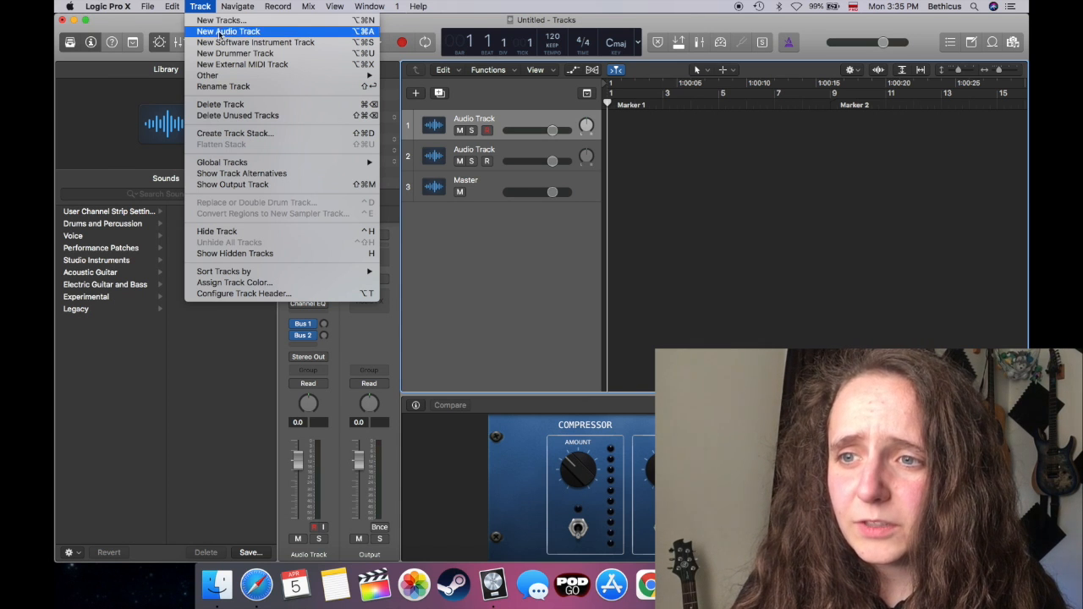
click(224, 23)
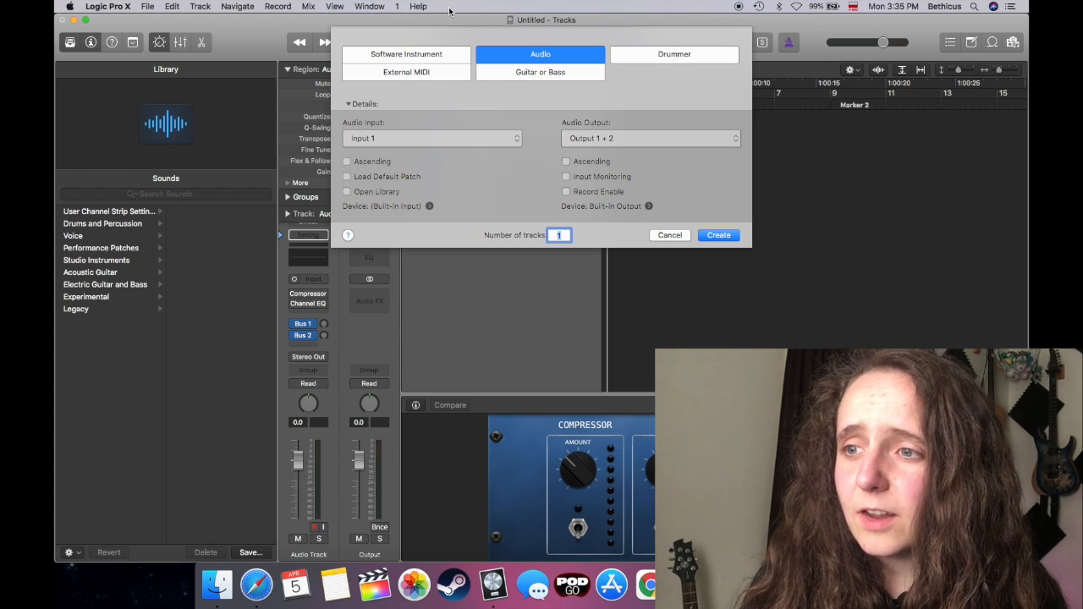
click(443, 52)
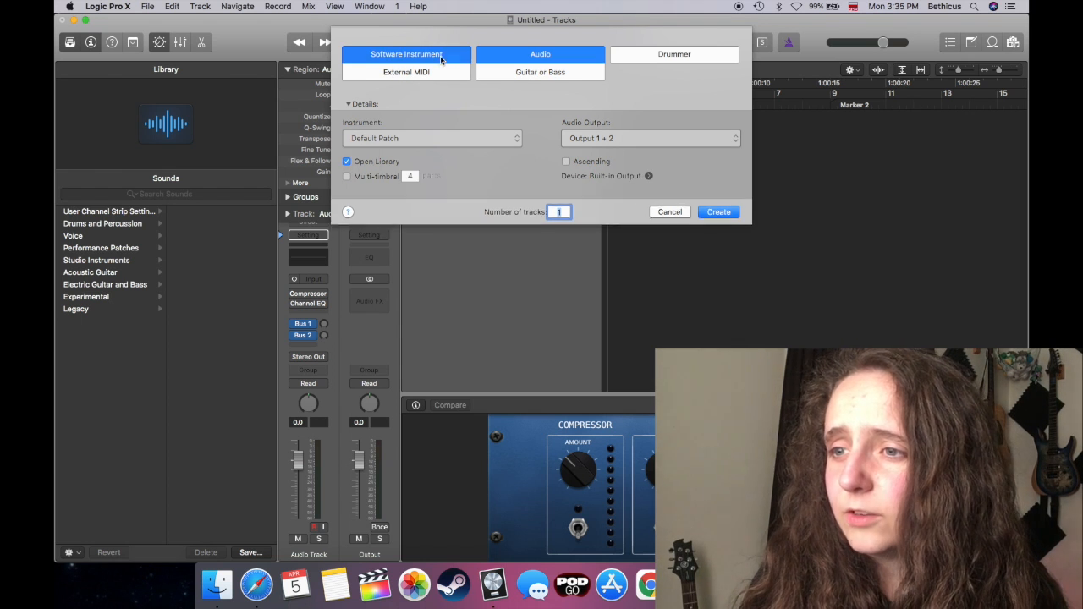
click(526, 56)
click(676, 57)
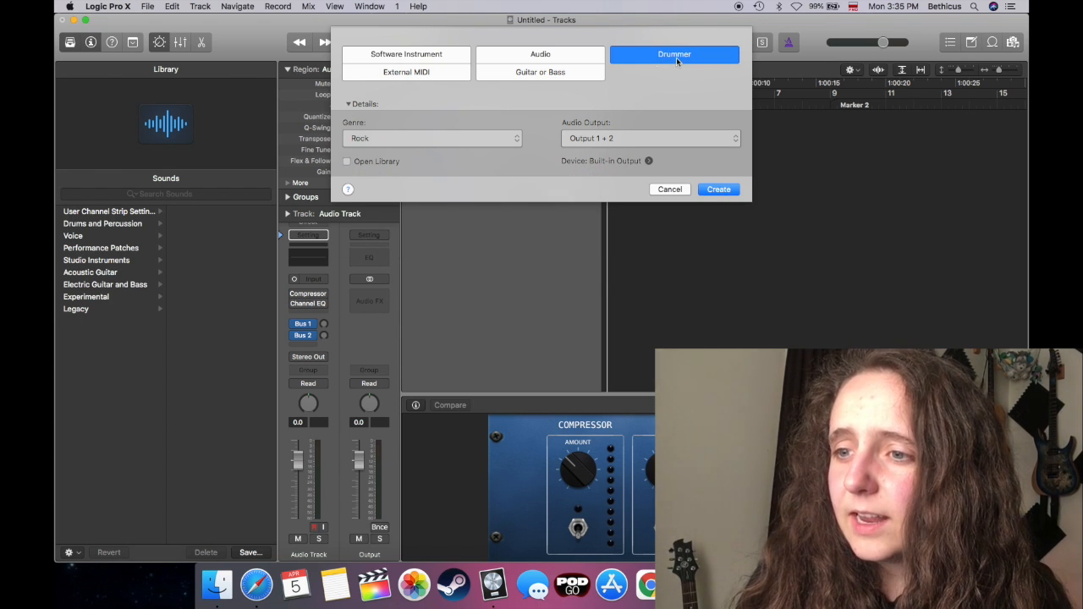
Create two Software Instrument tracks with the Default Patch and move them below both audio tracks, selecting the lower piano track.
click(429, 56)
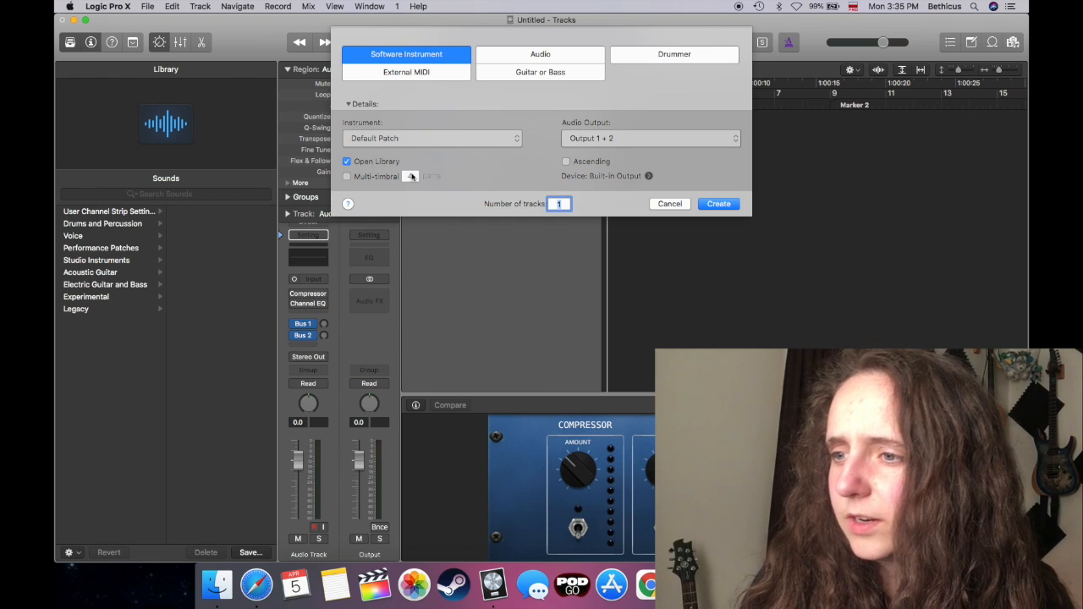
double_click(561, 203)
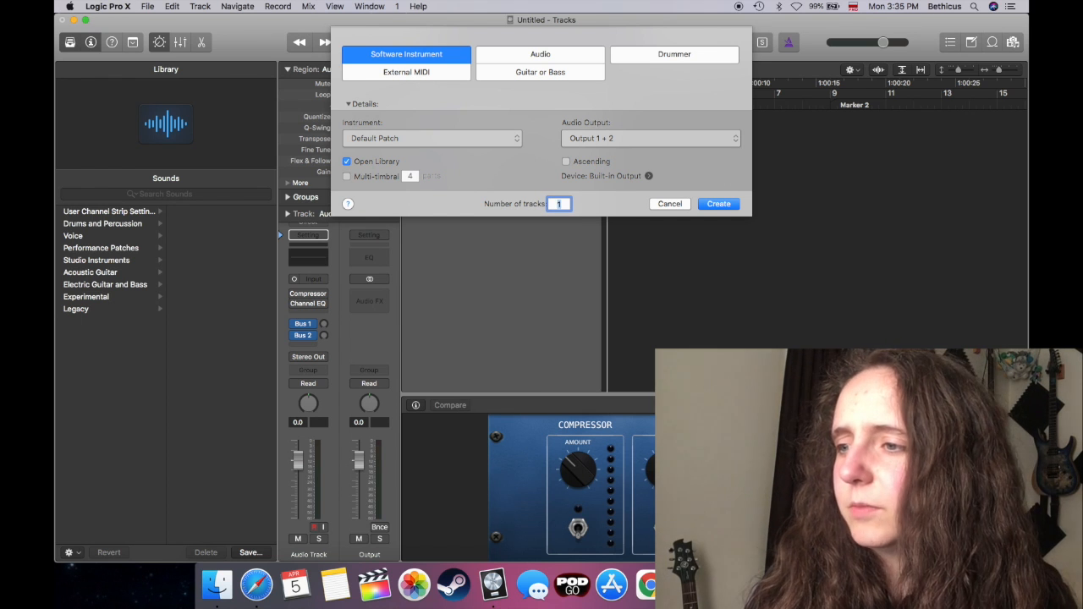
text(2)
click(731, 205)
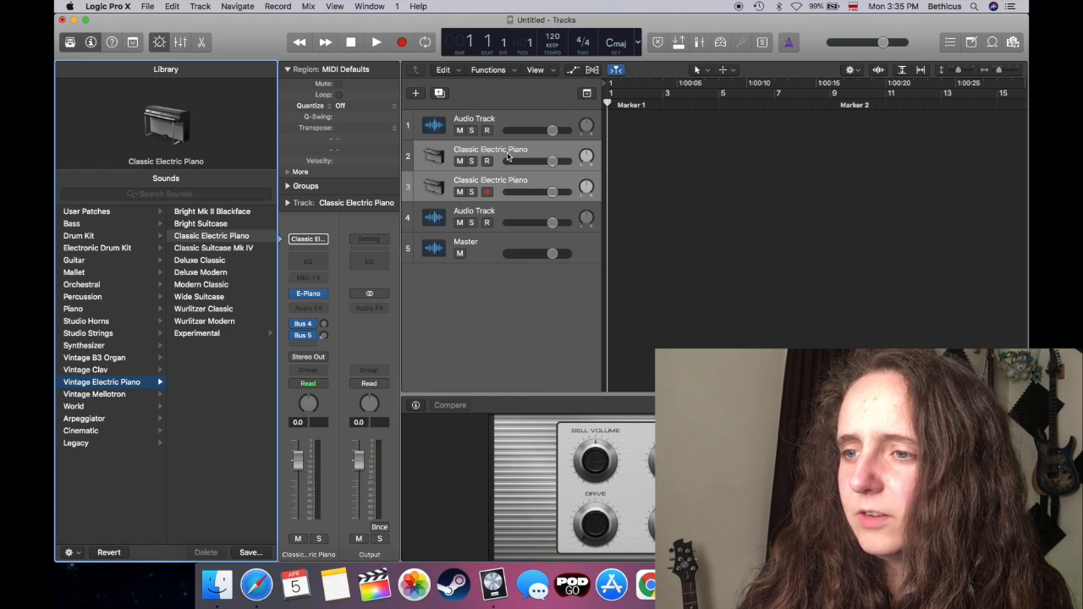
drag(509, 158, 508, 211)
click(501, 209)
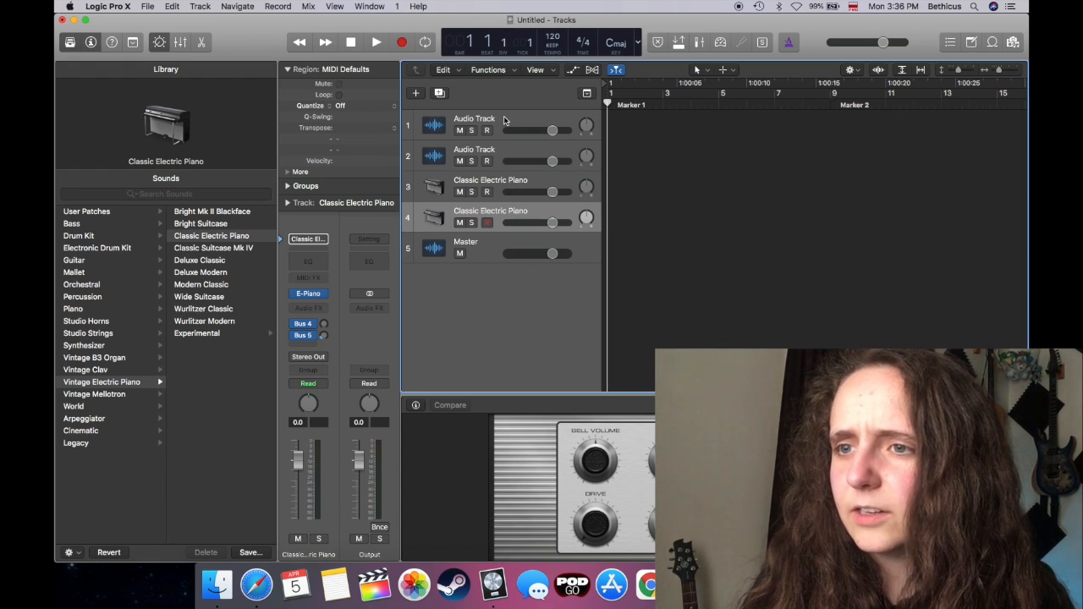
Add a Rock Drummer track and adjust its beat to be slightly softer and more complex, also trying the hi-hat, percussion and fills controls.
click(207, 6)
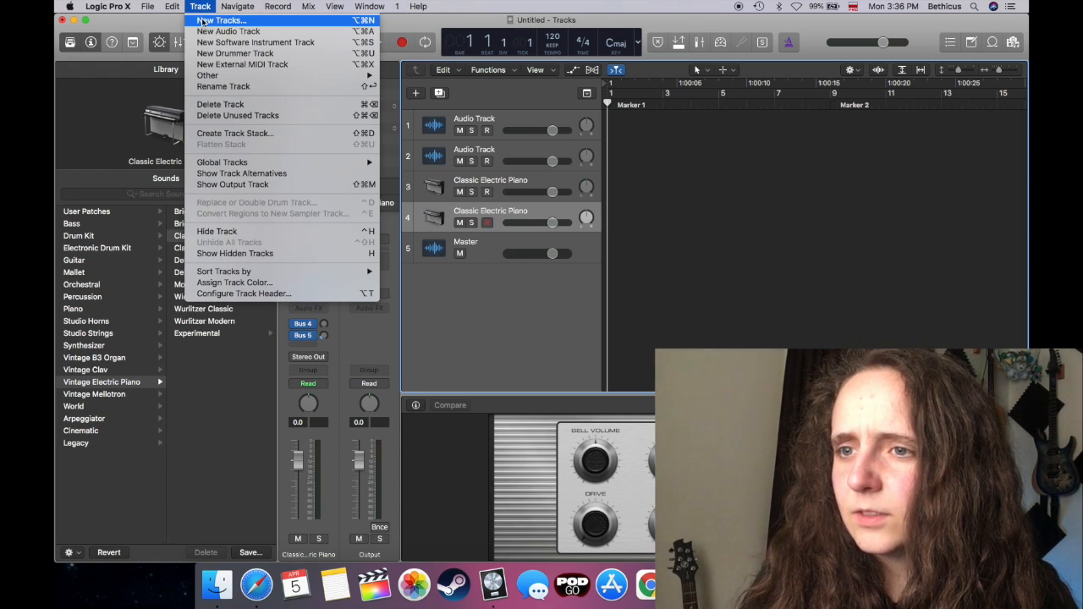
click(355, 54)
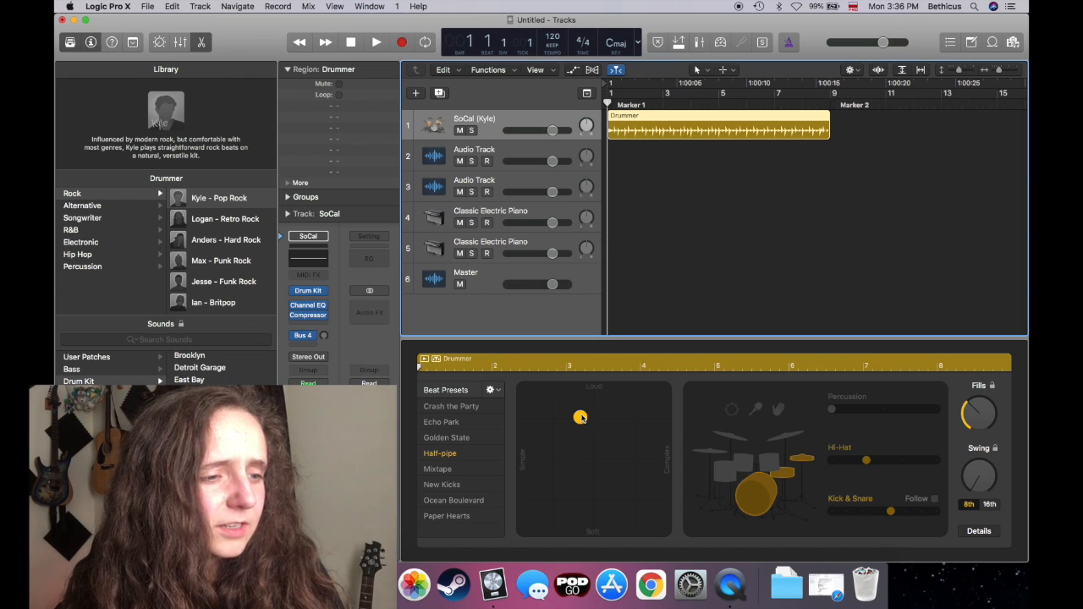
drag(582, 419, 599, 432)
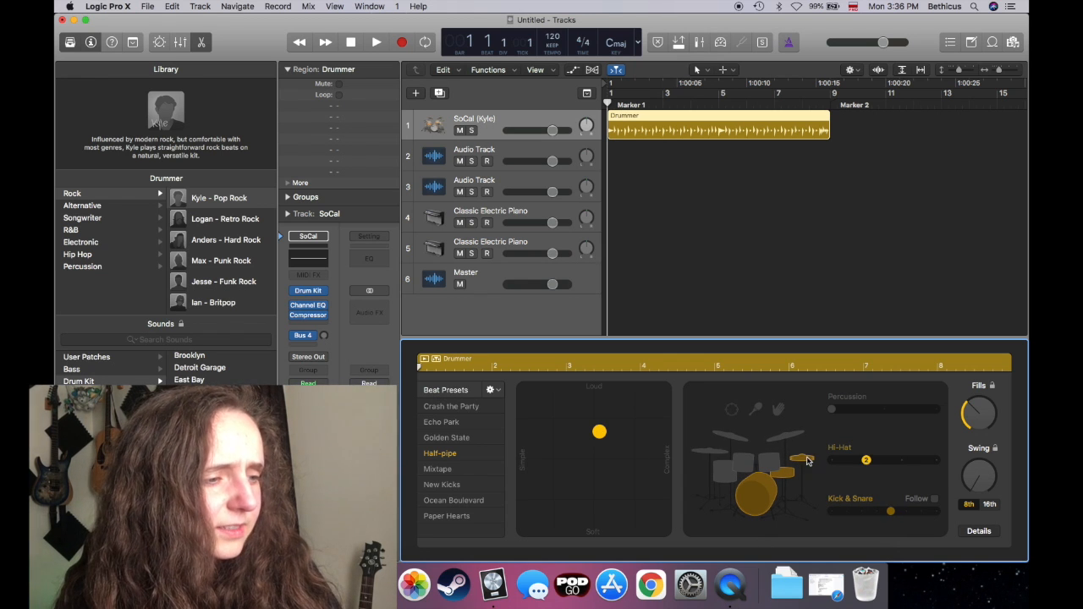
mouse_move(871, 464)
mouse_down()
mouse_move(935, 465)
mouse_move(848, 468)
mouse_move(863, 466)
mouse_up()
drag(831, 410, 736, 414)
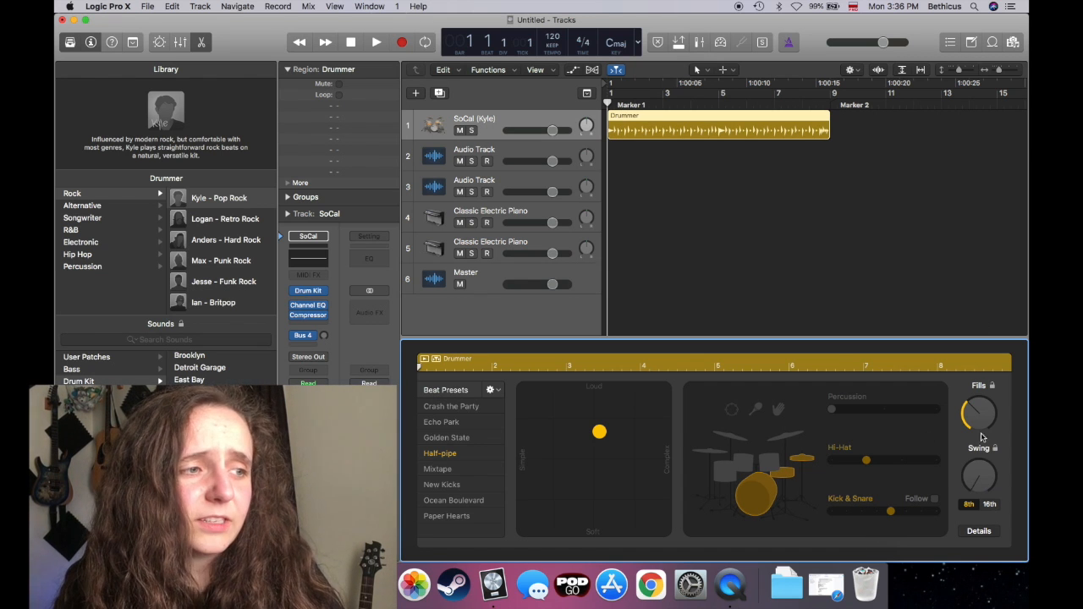
mouse_move(978, 424)
mouse_down()
mouse_move(985, 341)
mouse_move(976, 442)
mouse_move(976, 404)
mouse_up()
Play the Drummer region briefly and make its beat much softer and simpler.
key(space)
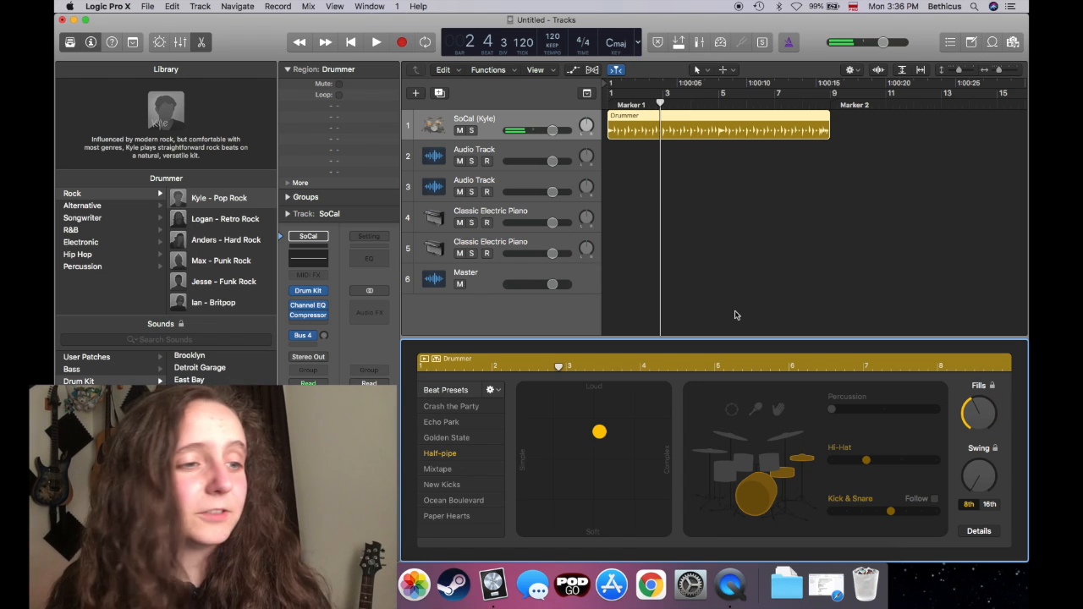
drag(599, 431, 623, 506)
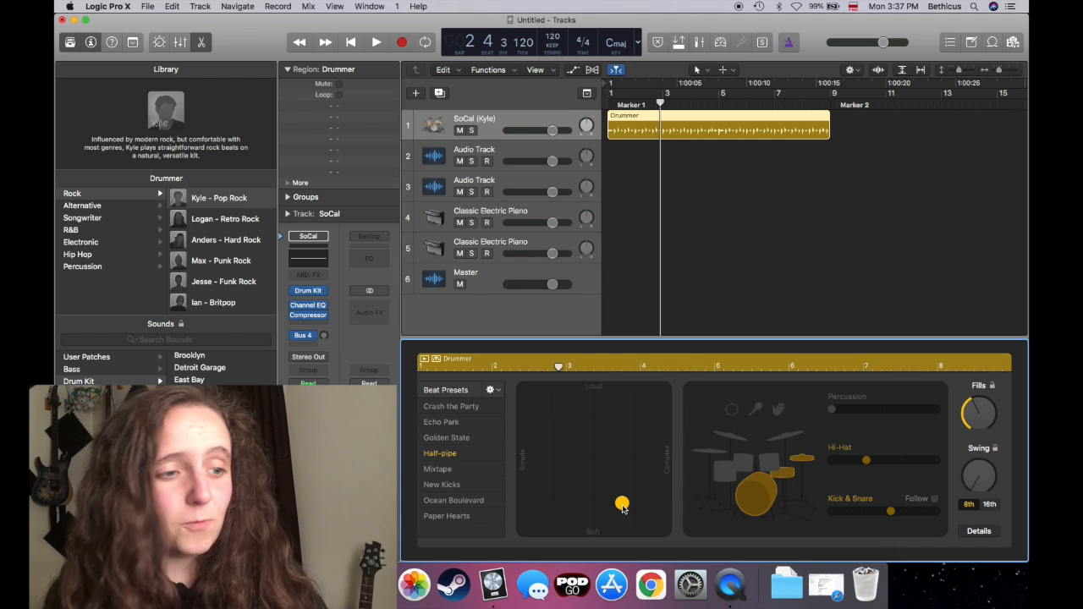
drag(622, 506, 551, 495)
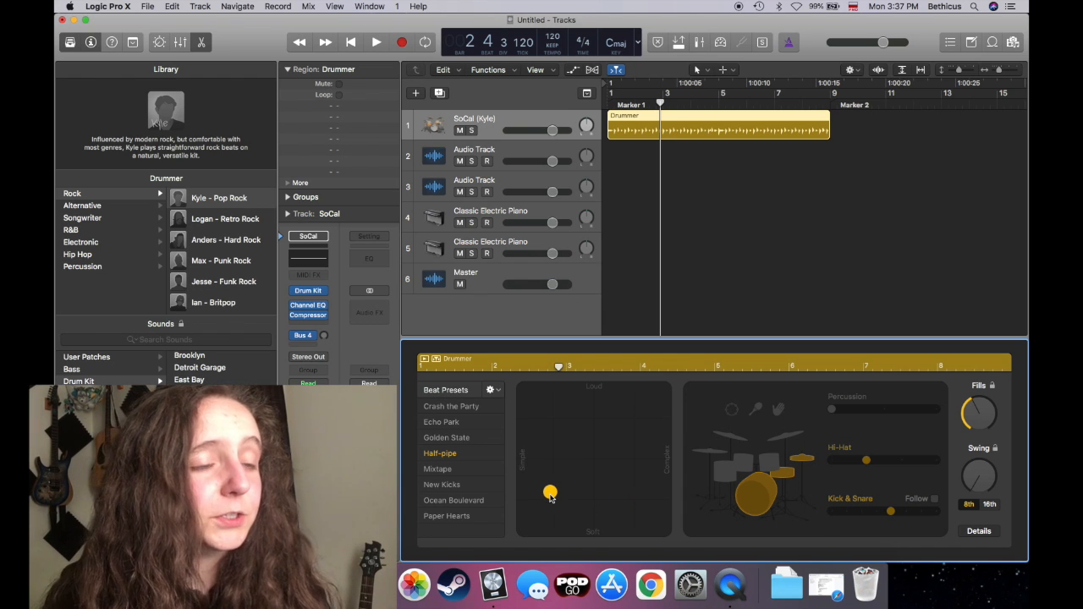
Select the upper audio track and choose UX1 as the input device in the audio preferences.
click(507, 148)
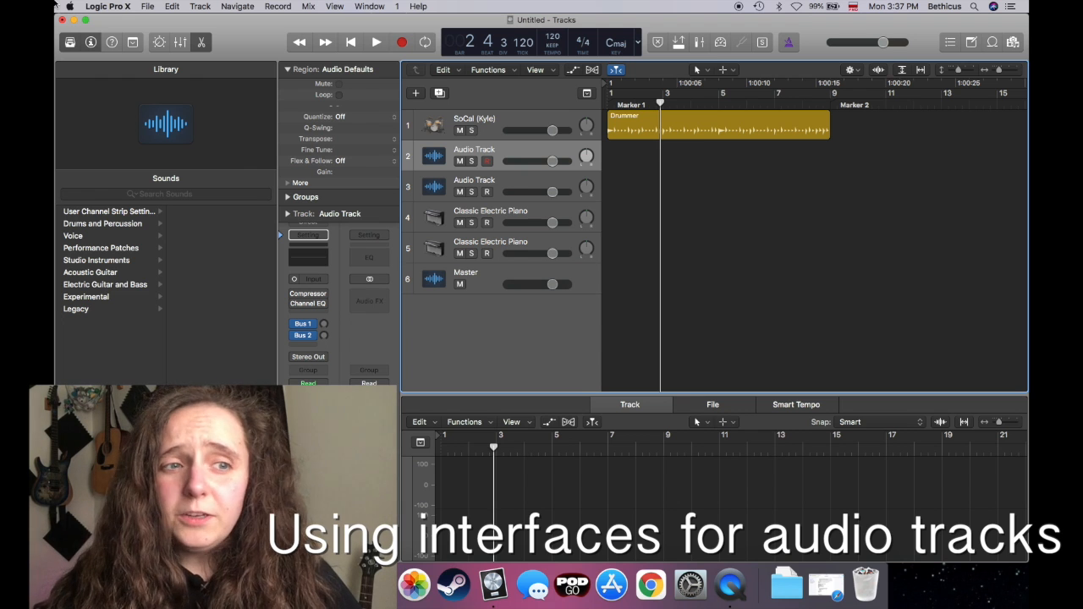
click(118, 7)
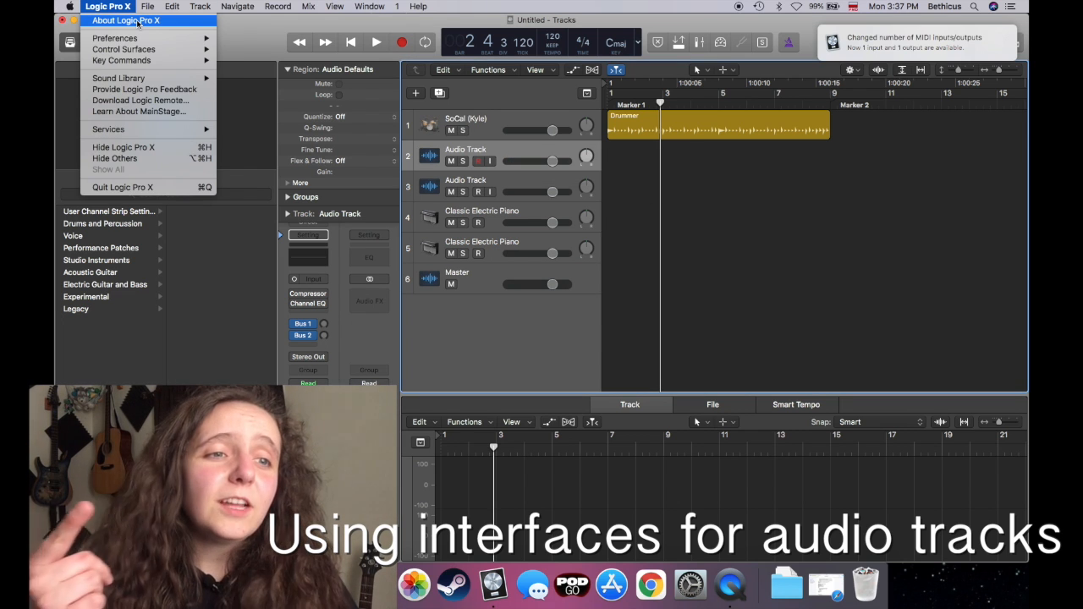
mouse_move(127, 40)
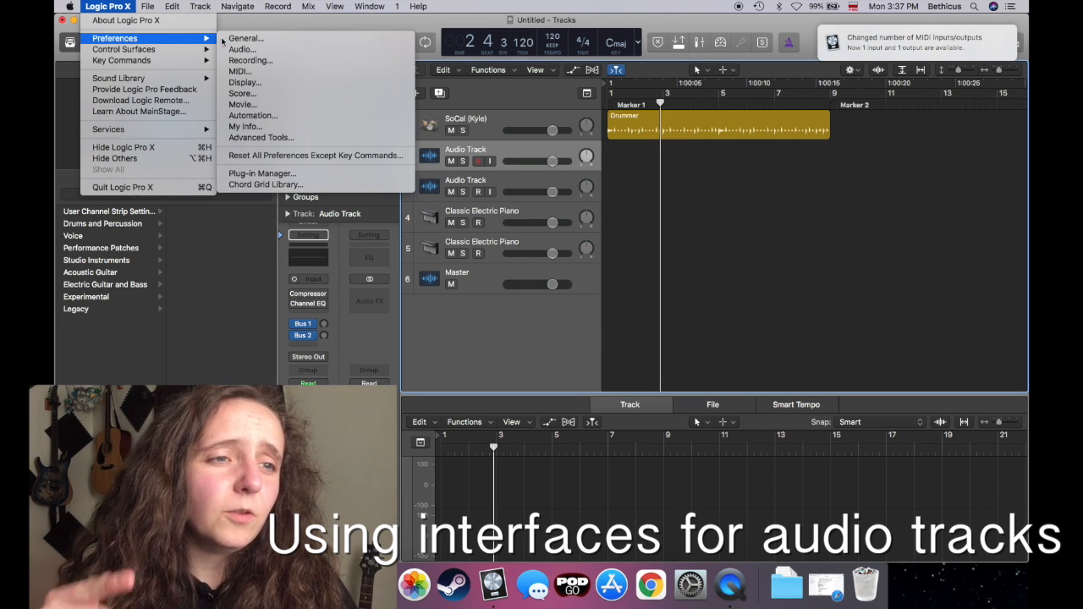
click(240, 49)
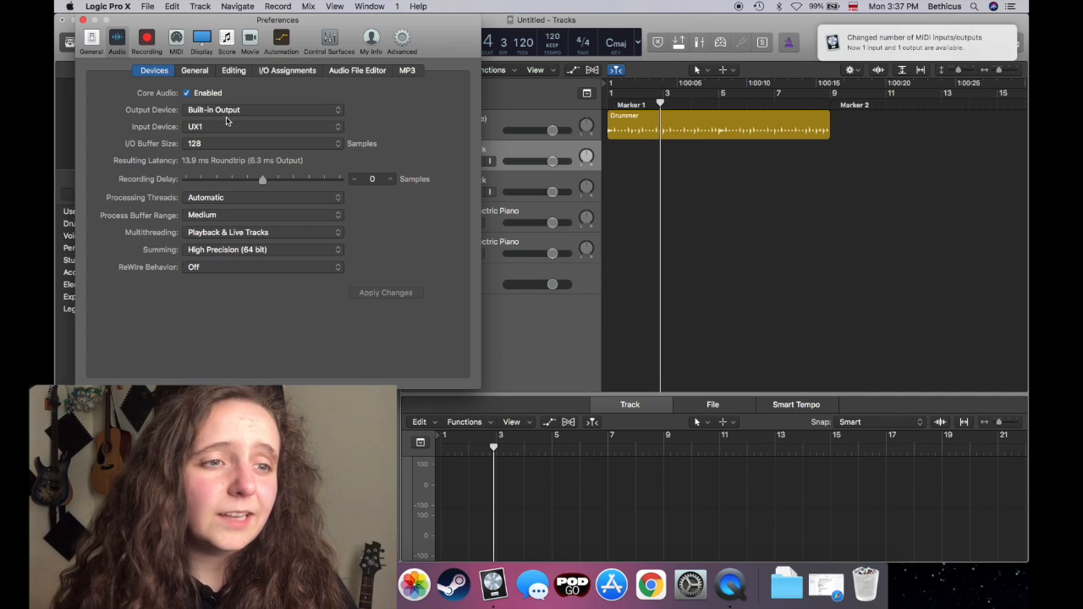
click(229, 131)
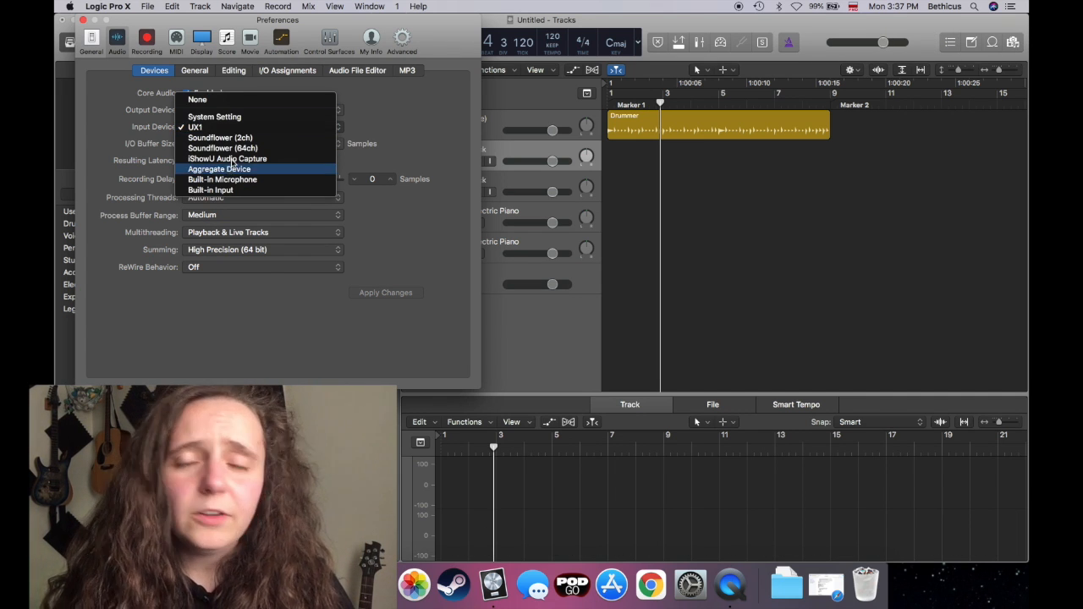
click(221, 127)
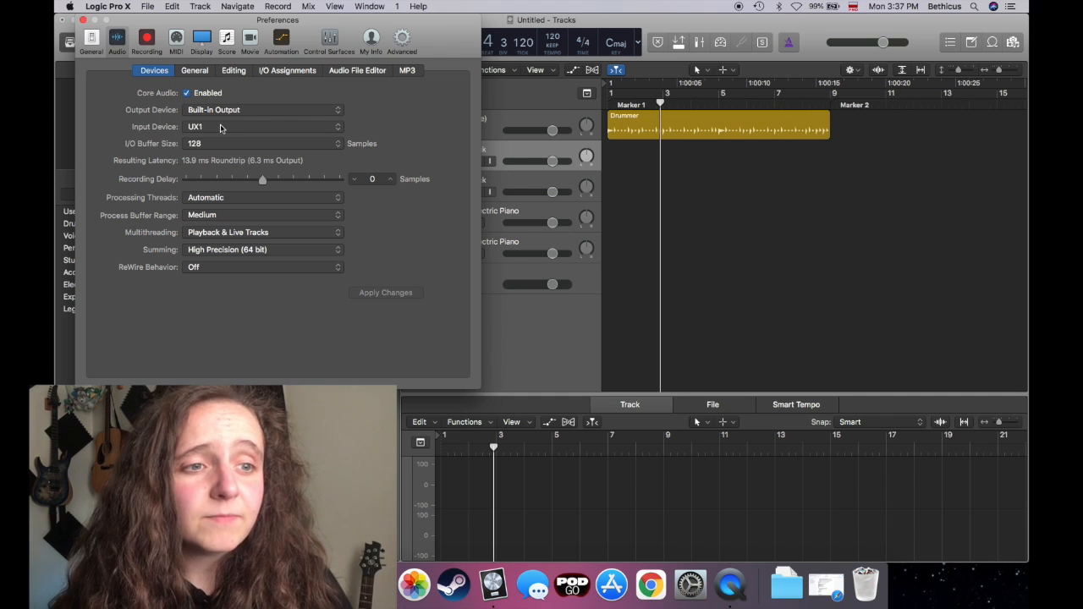
Set the output device to UX1, apply the changes and close the preferences.
click(229, 113)
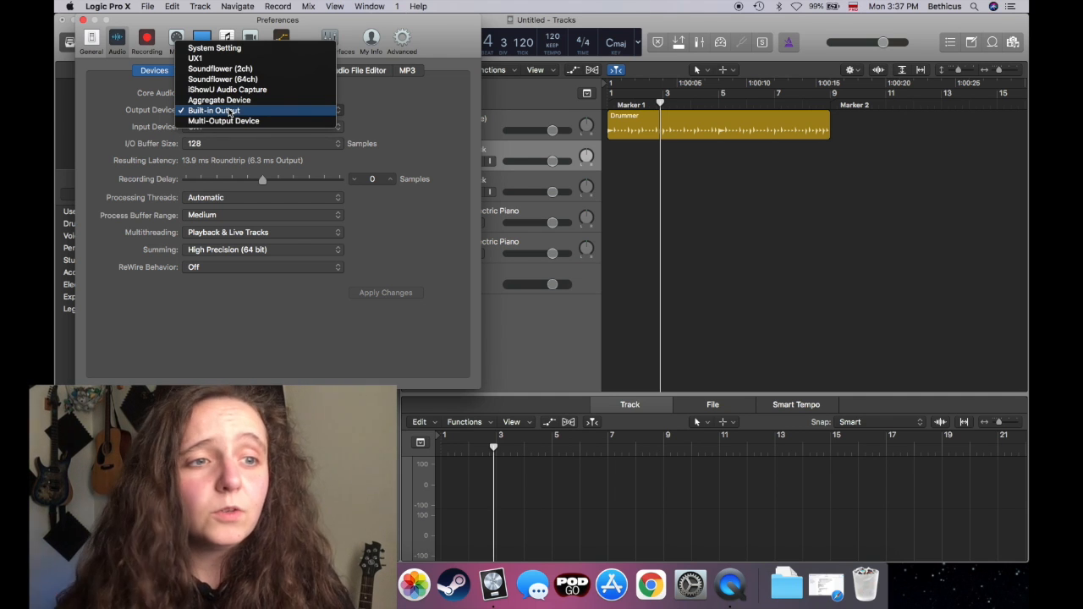
click(220, 59)
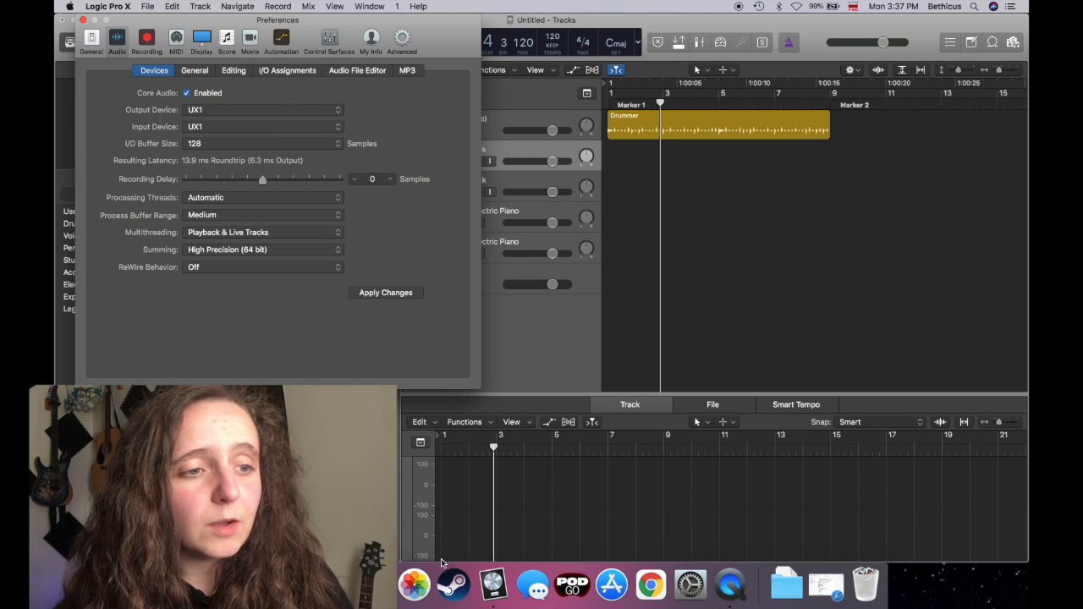
click(387, 293)
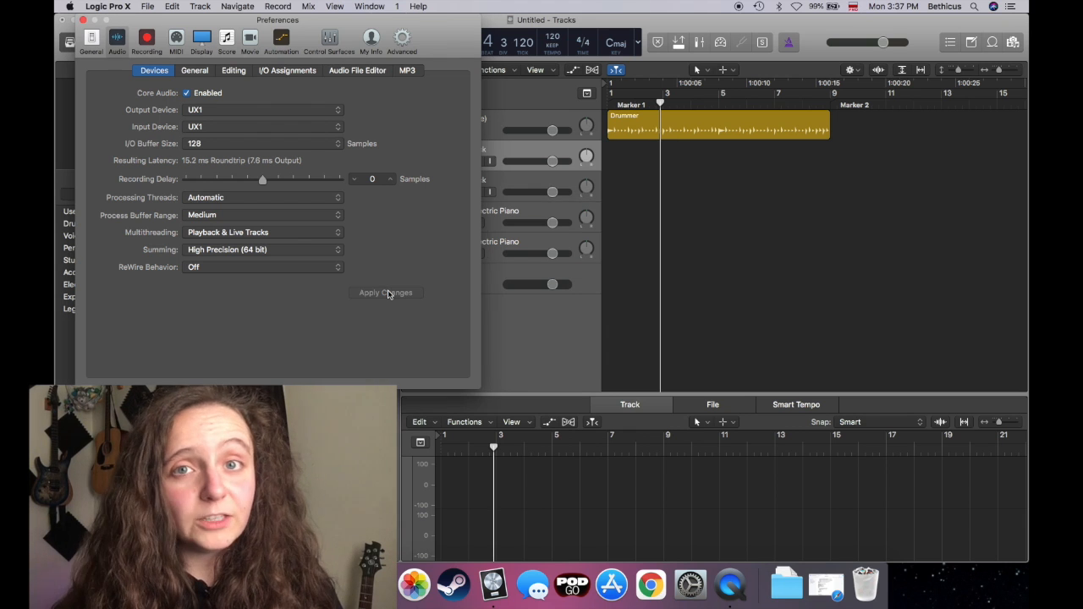
click(82, 20)
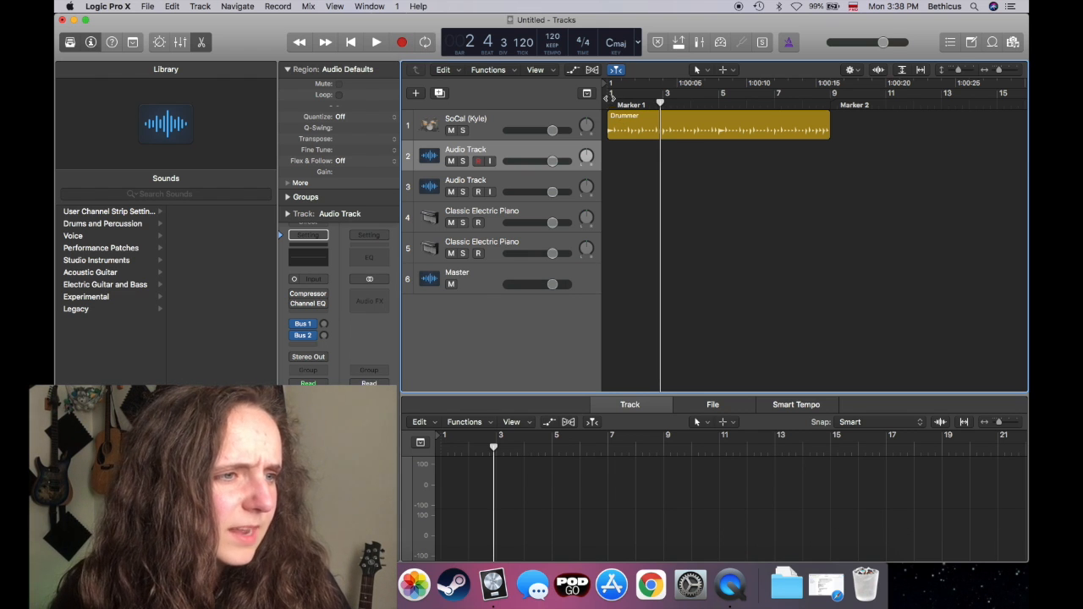
Return the playhead to the start of the project and try to record on the selected audio track.
click(608, 83)
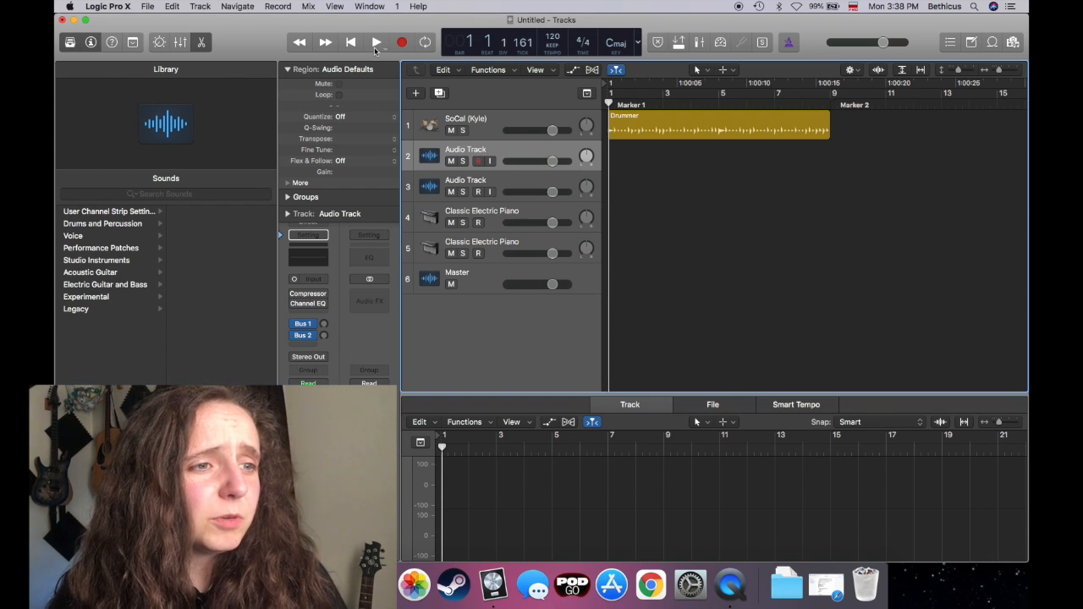
click(403, 43)
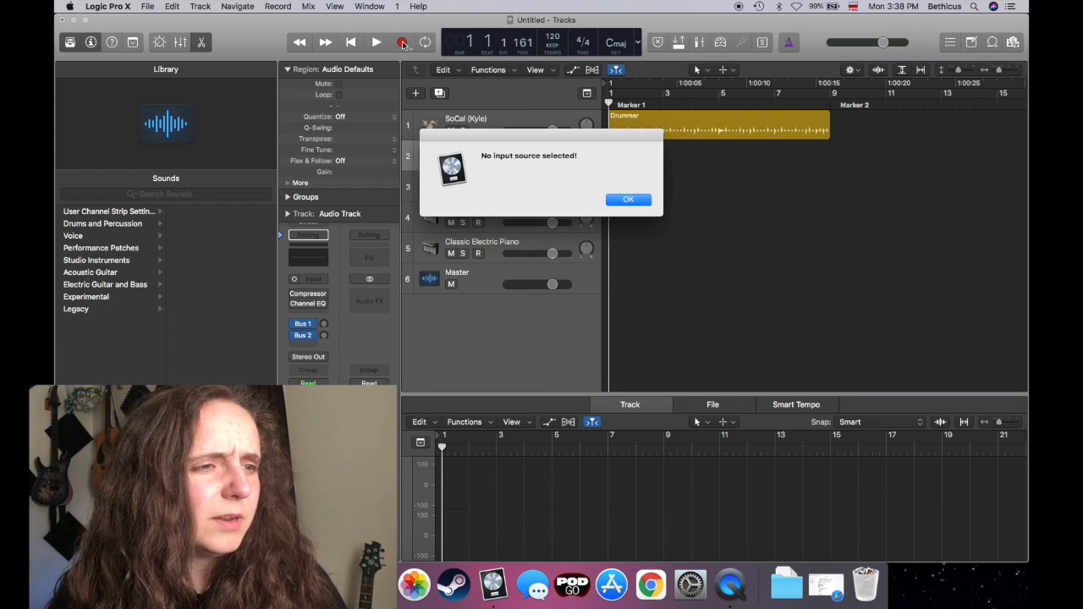
click(628, 200)
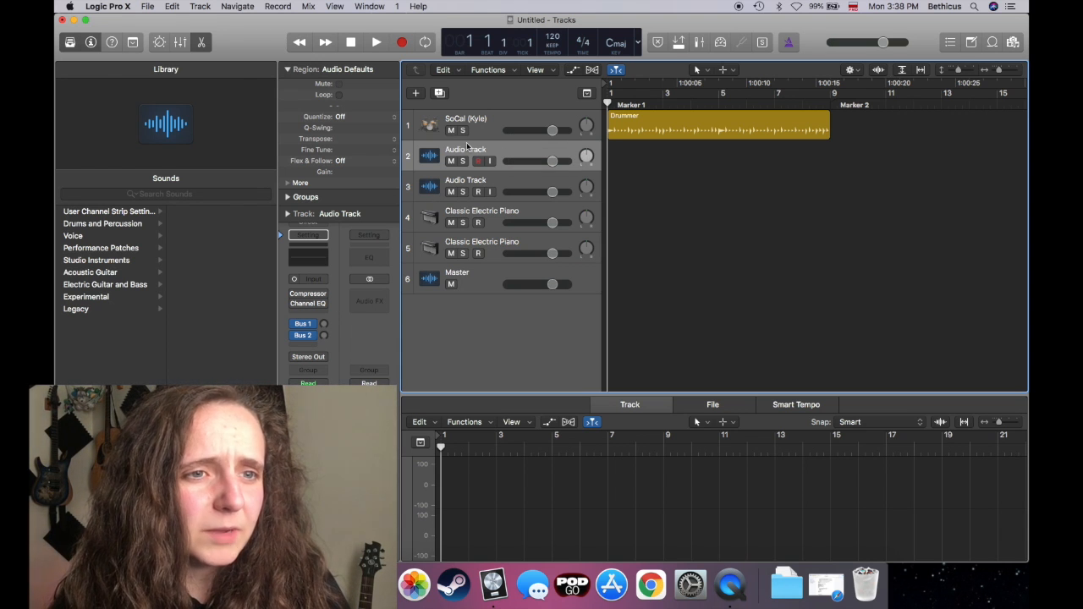
Set the input source of the upper audio track to Input 1 on its channel strip in the inspector.
click(90, 42)
click(90, 41)
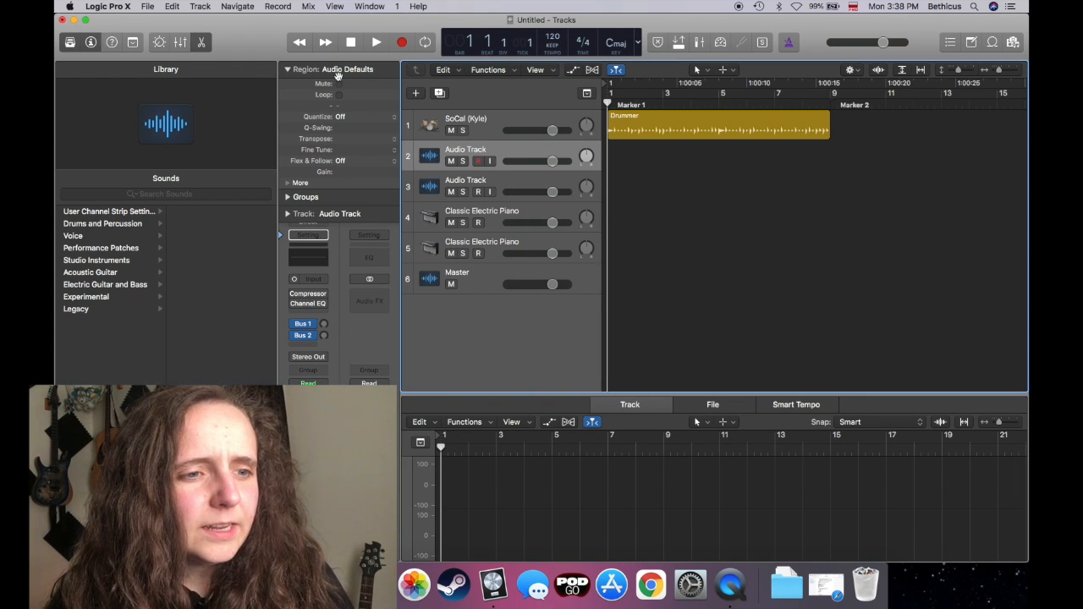
click(314, 280)
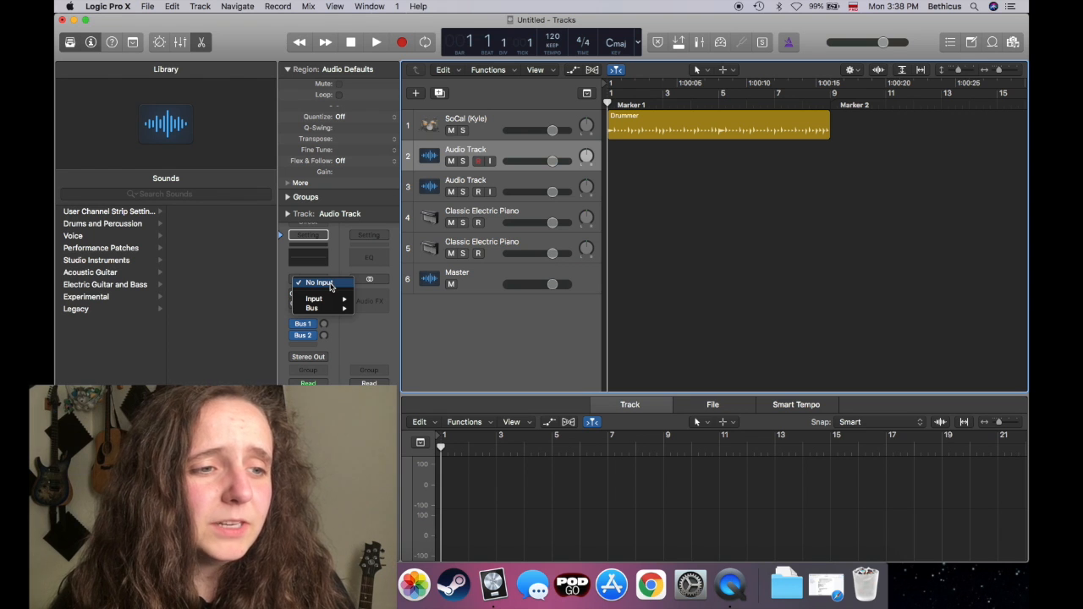
mouse_move(317, 299)
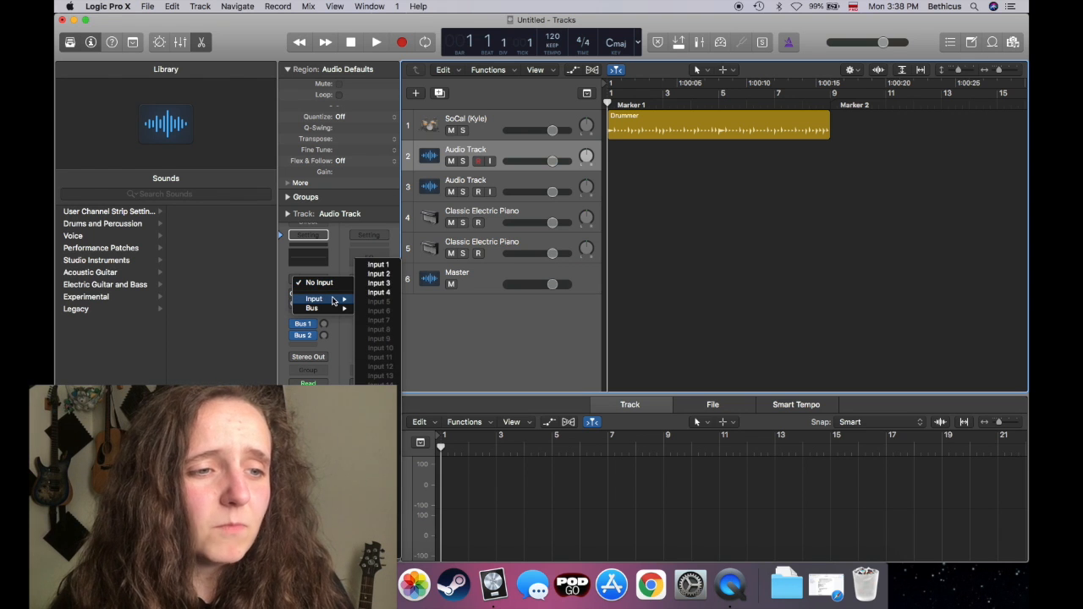
click(383, 265)
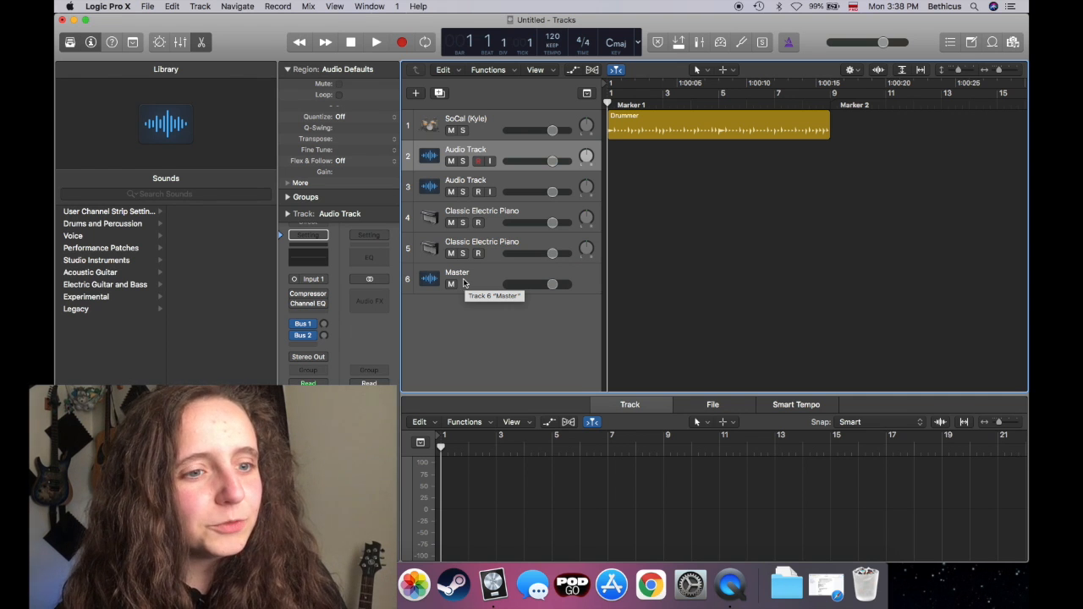
Switch the upper audio track to stereo with Input 1-2 as its source and record a short take on it.
click(295, 279)
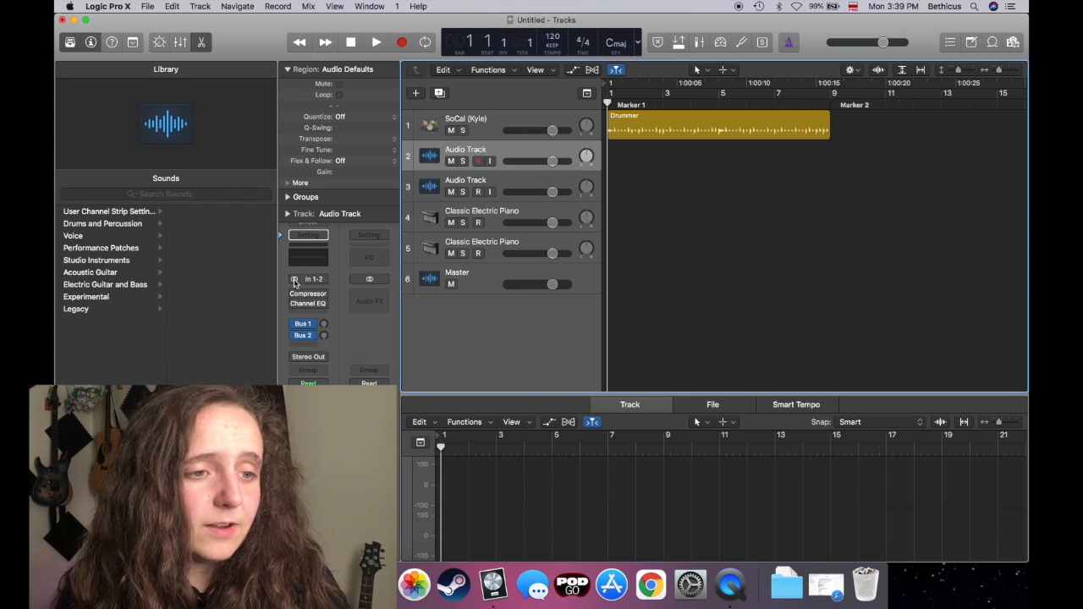
click(326, 280)
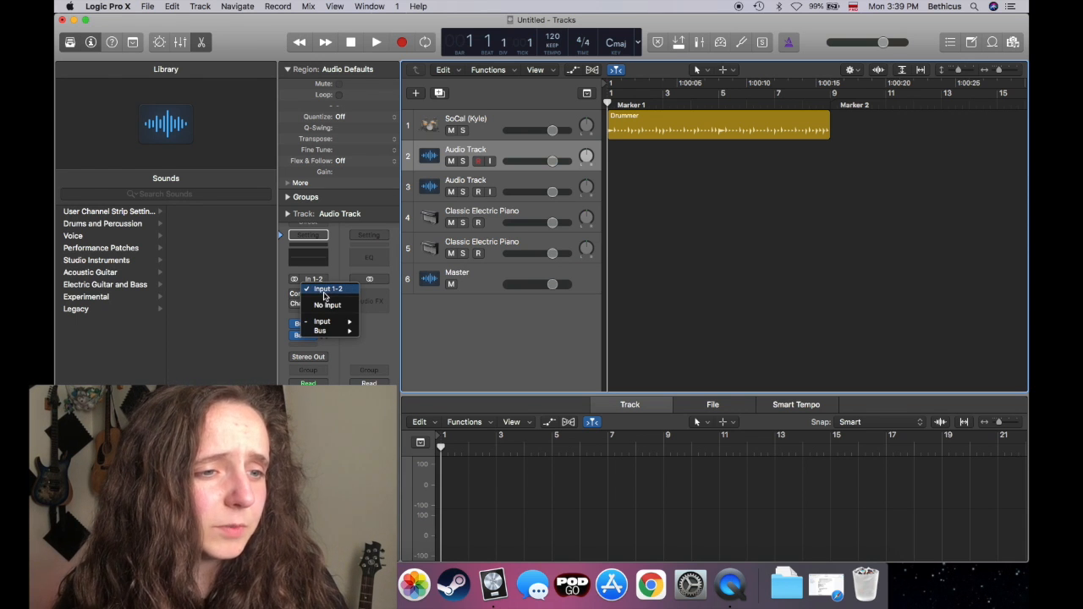
click(324, 293)
click(319, 283)
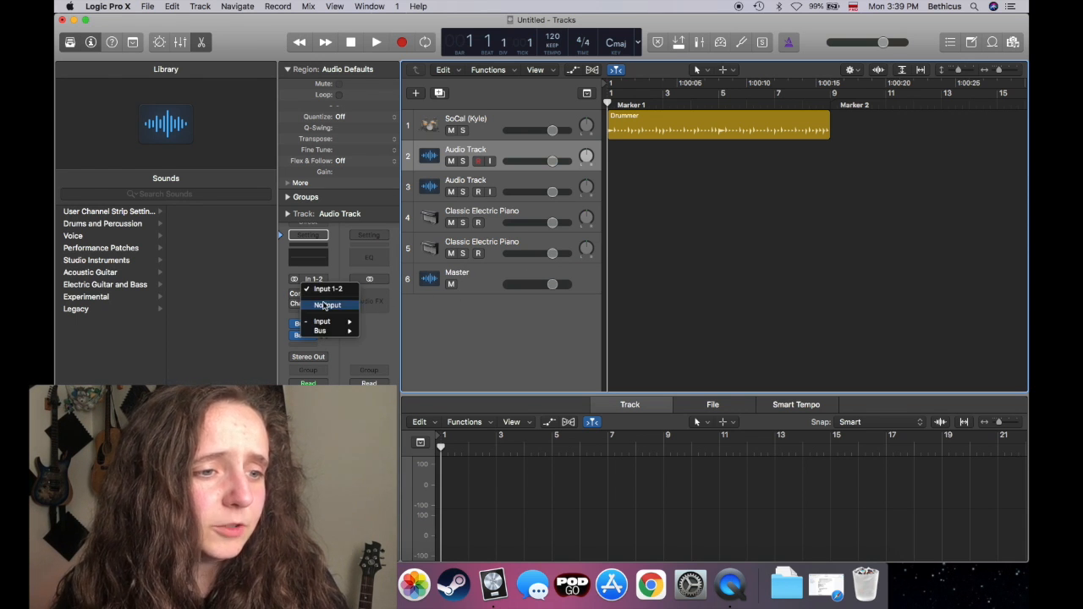
mouse_move(337, 322)
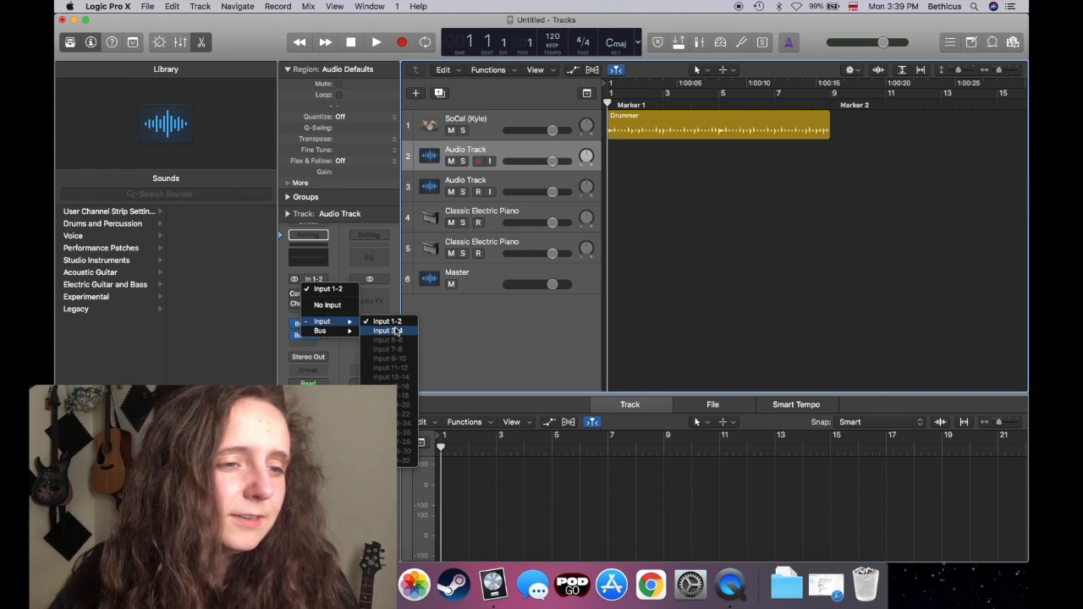
click(519, 323)
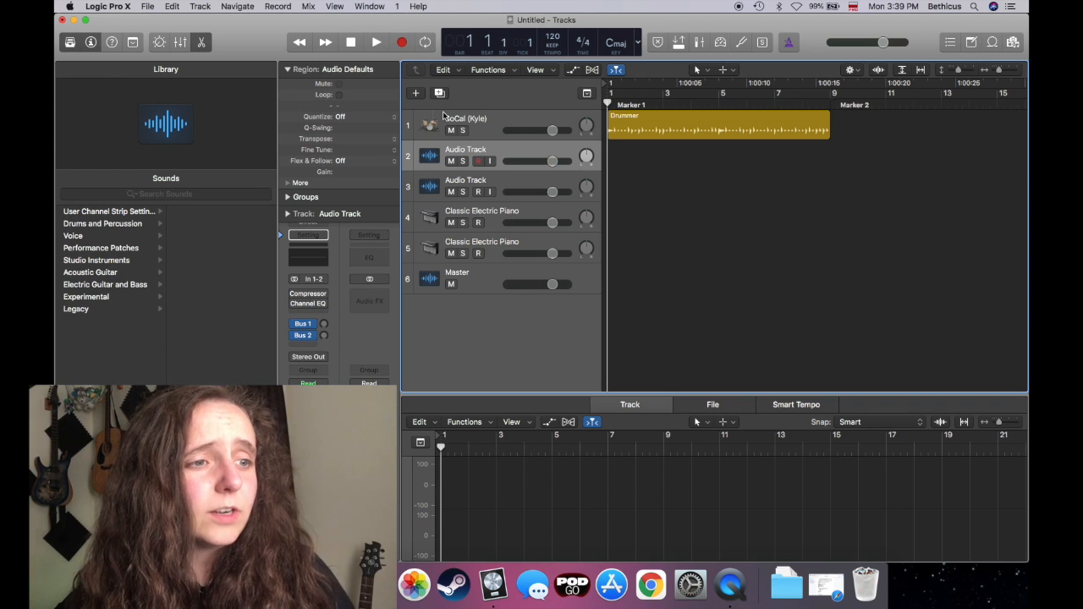
click(398, 43)
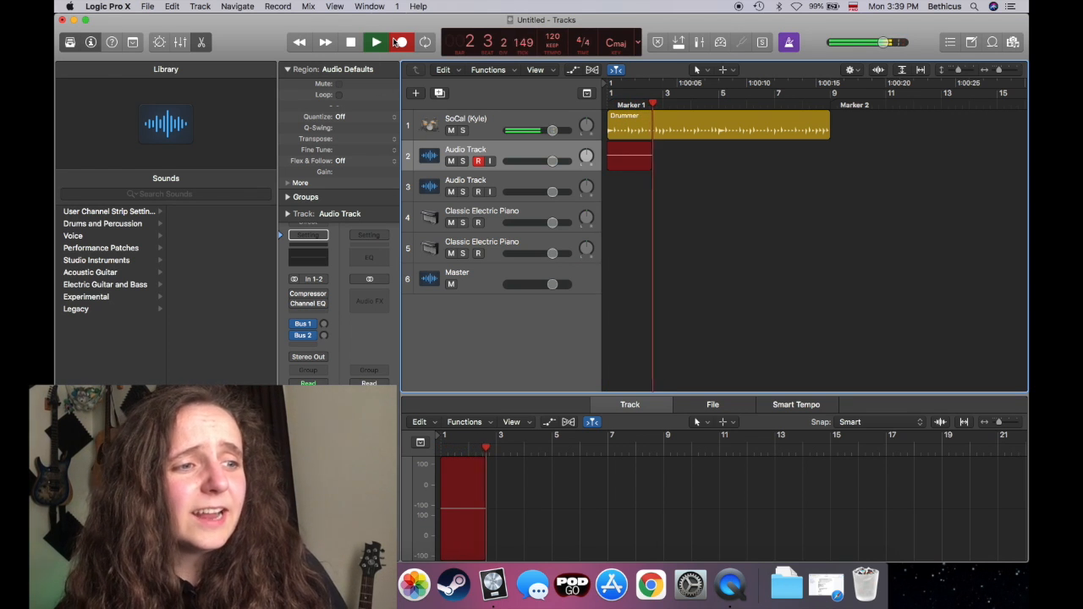
key(space)
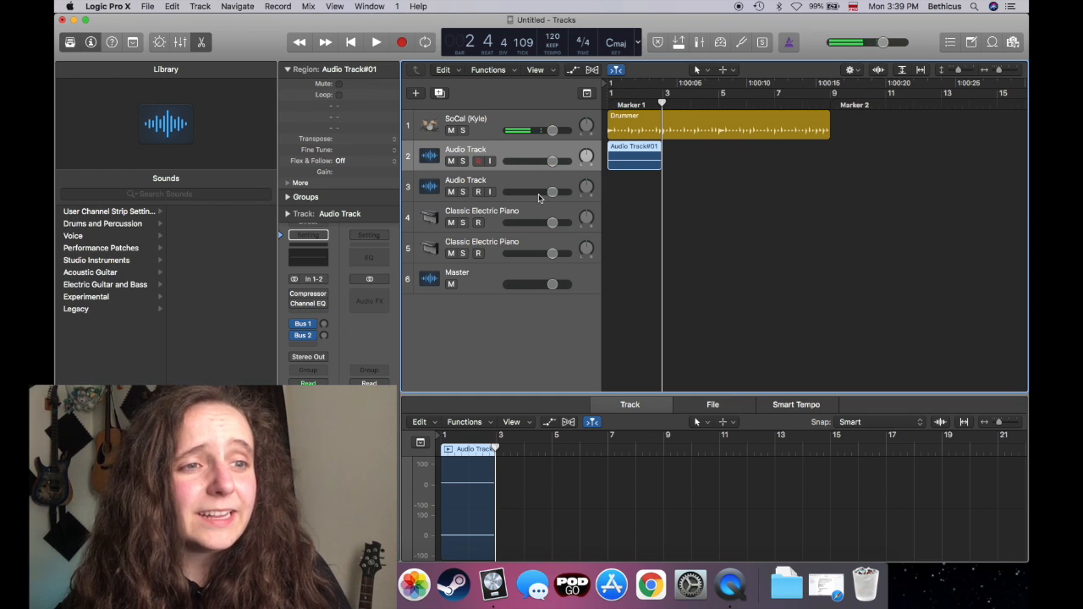
Set the recording count-in to 2 bars.
click(280, 6)
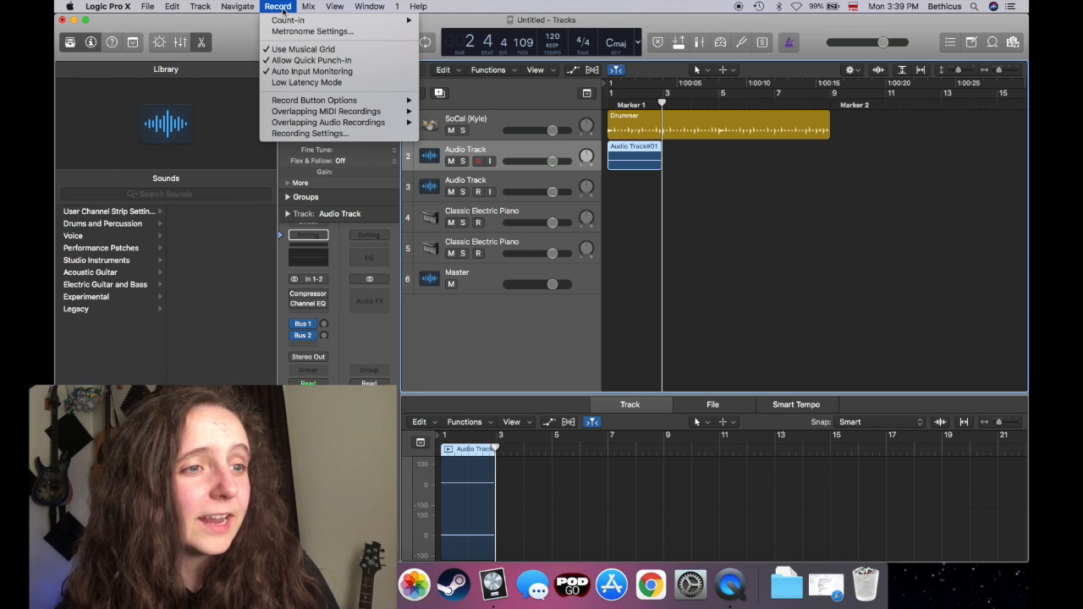
mouse_move(287, 19)
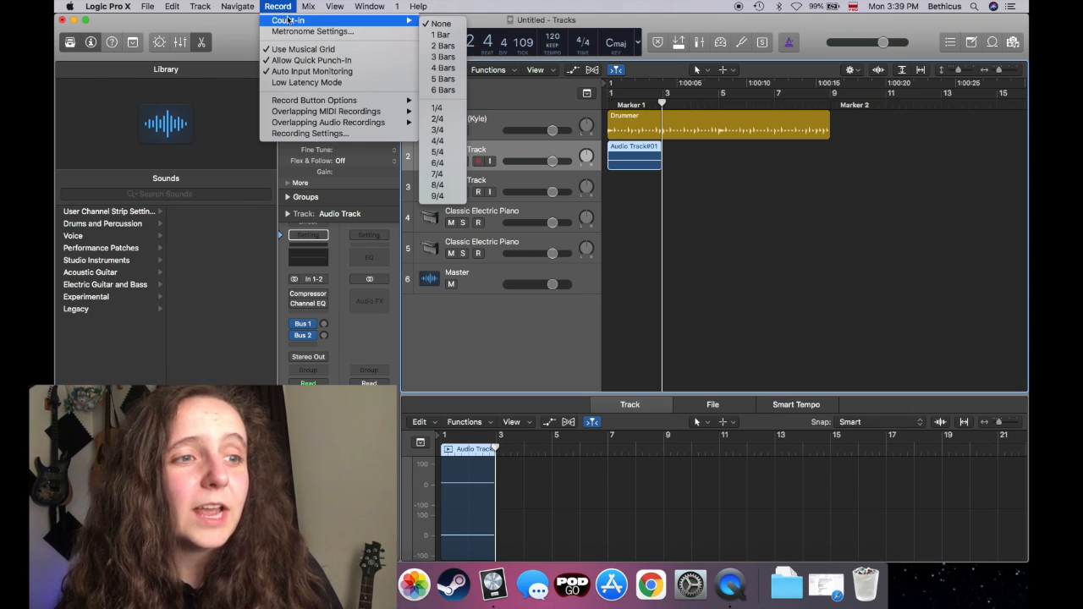
click(443, 46)
click(370, 6)
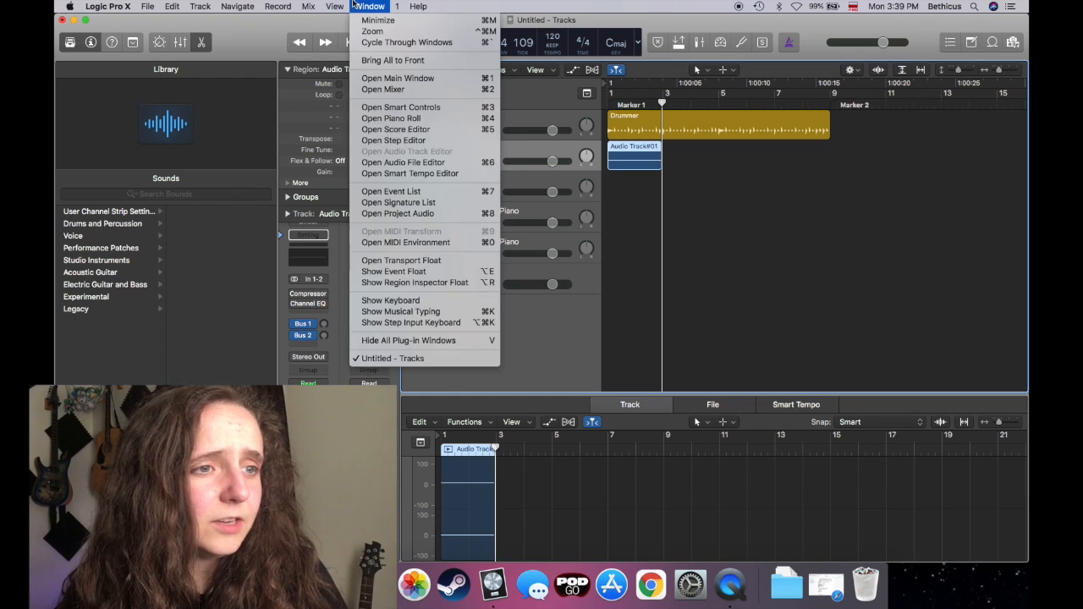
mouse_move(277, 6)
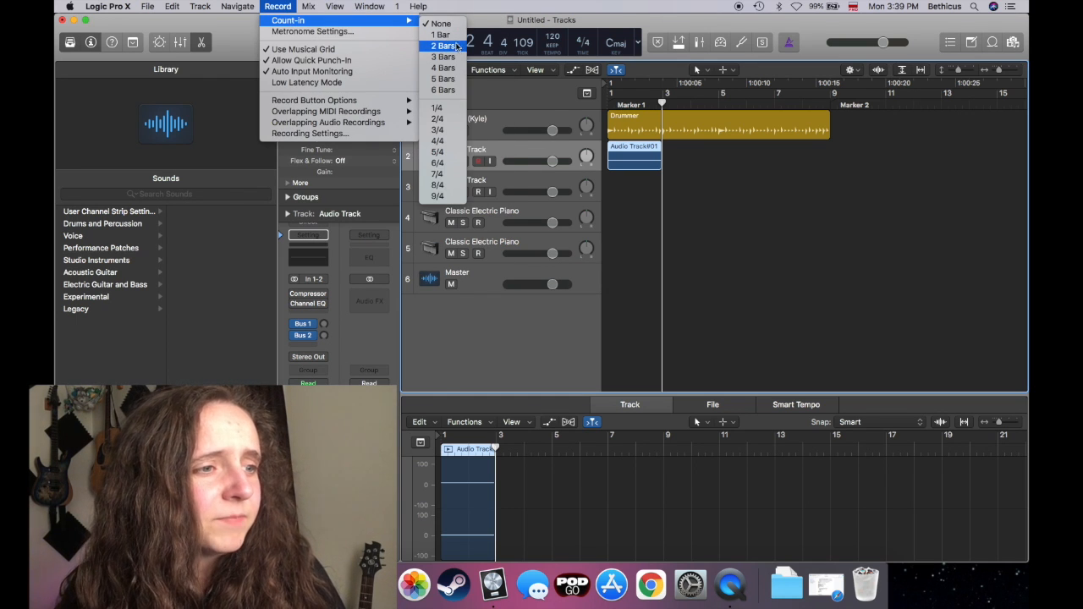
click(453, 48)
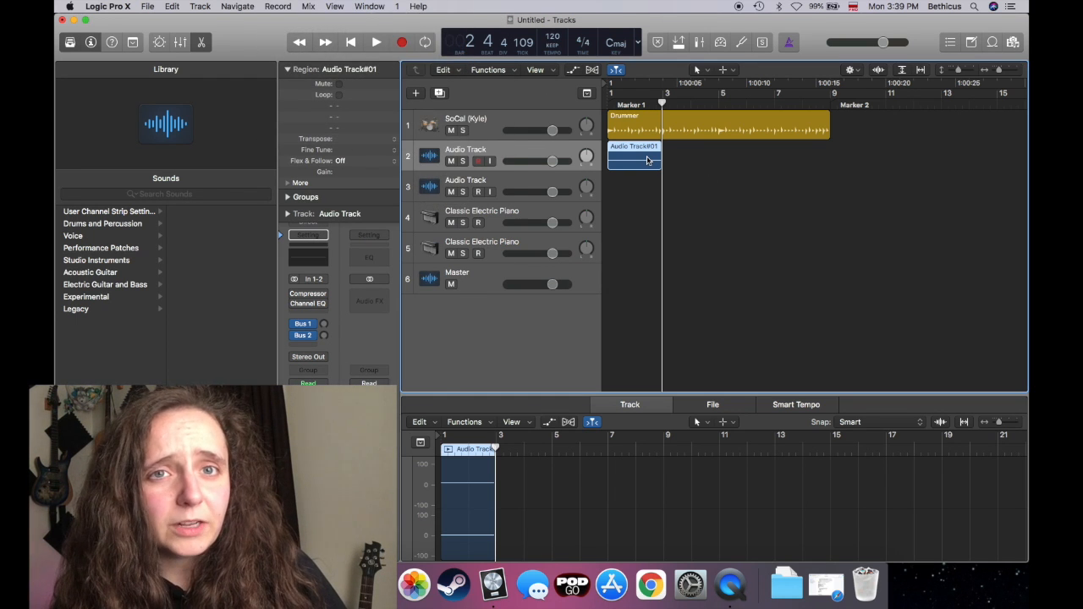
Delete the recorded region from the upper audio track and return the playhead to the start of the project.
key(BackSpace)
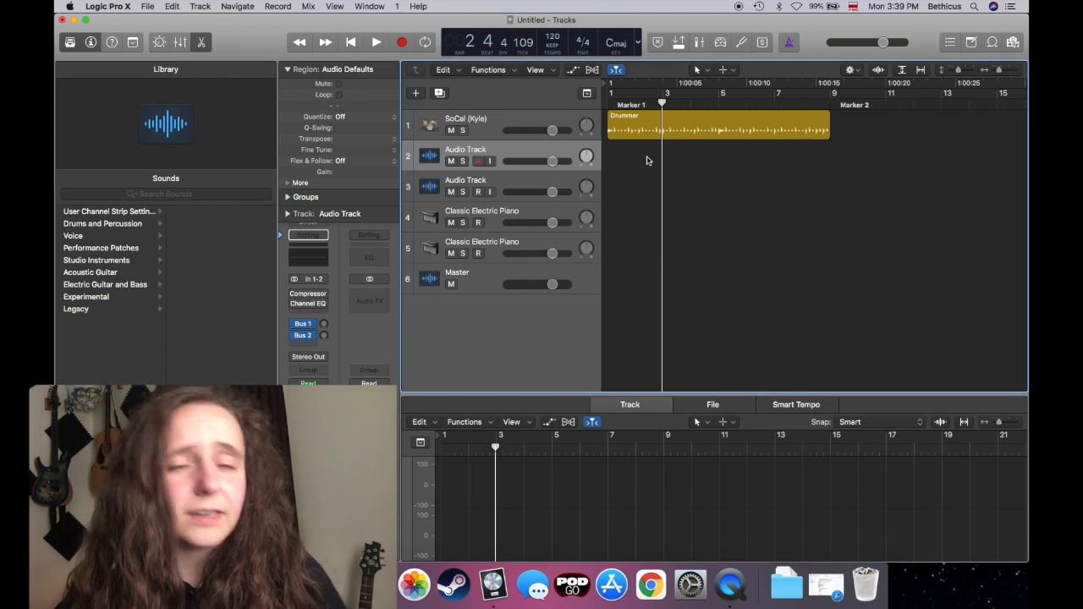
click(610, 84)
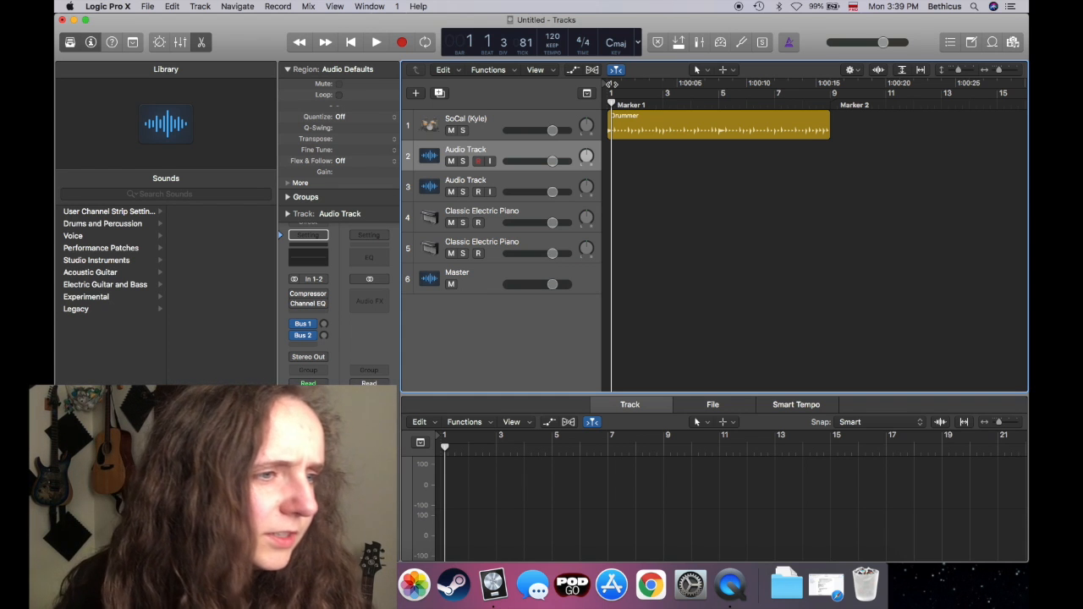
click(608, 85)
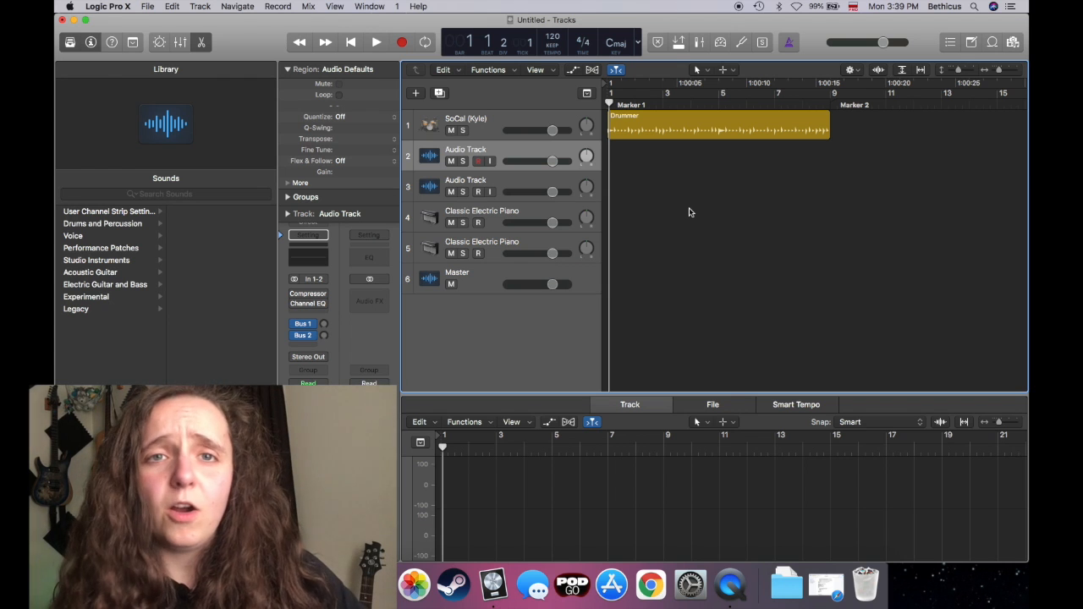
Record another short take on the upper audio track with the count-in, stop, and delete the recorded region.
key(r)
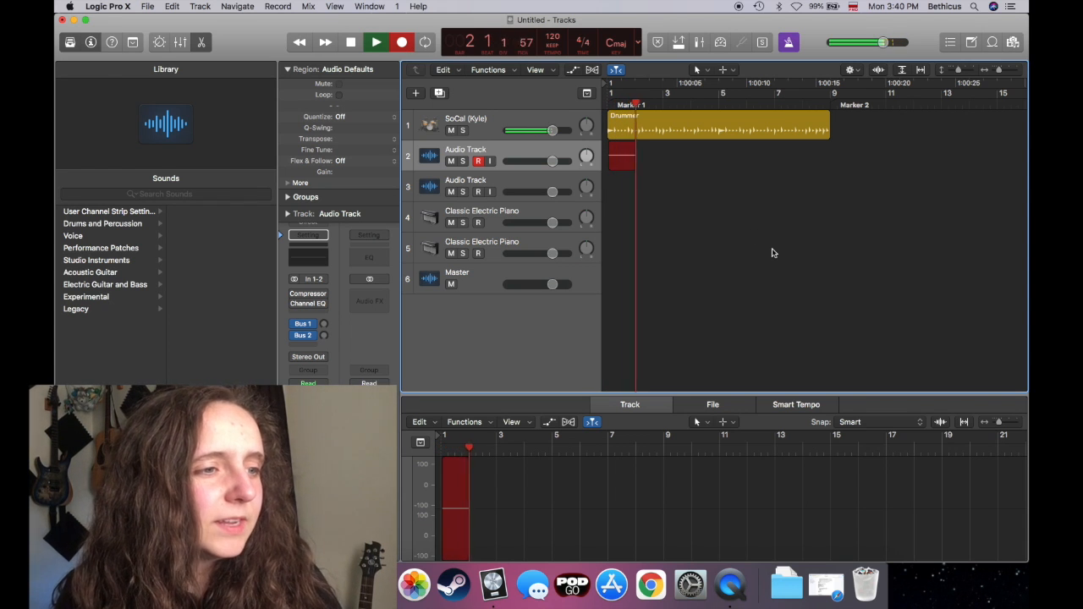
key(space)
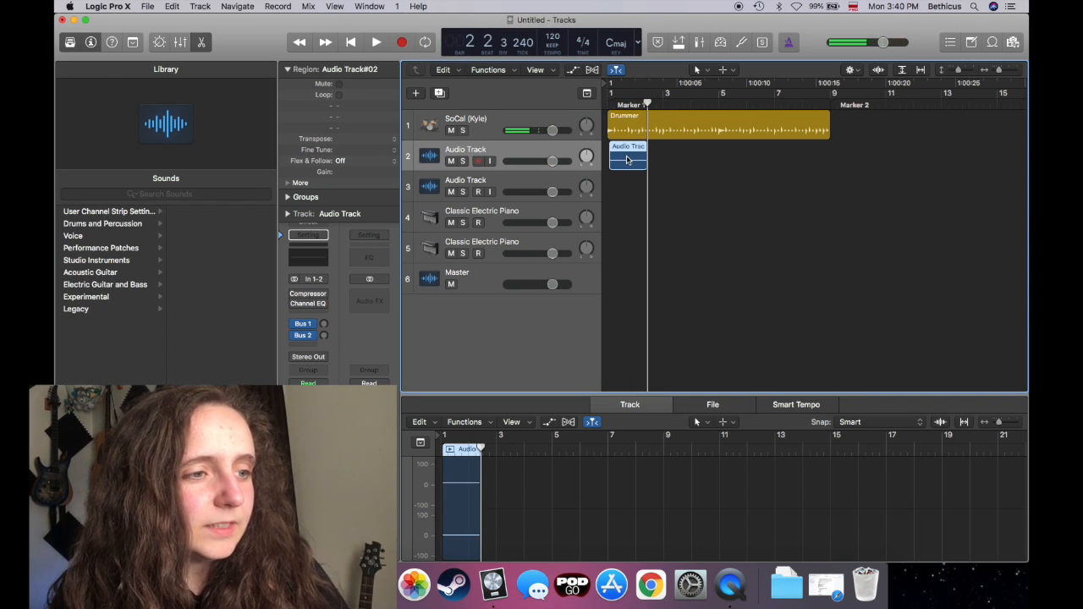
key(Delete)
key(Return)
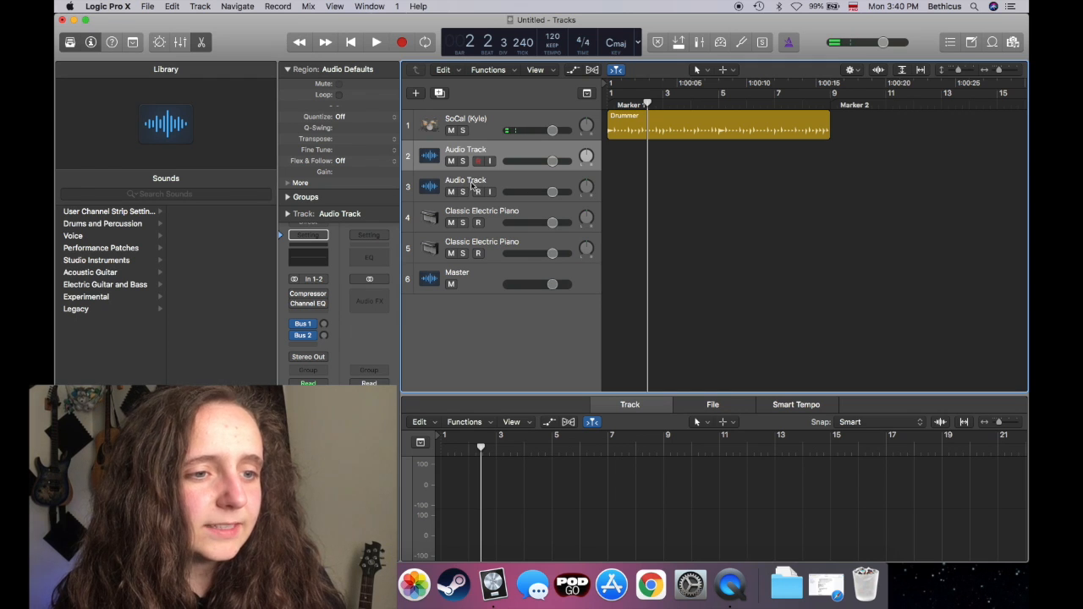
Set the upper audio track's input to mono Input 1 and the lower audio track's input to mono Input 2.
click(308, 285)
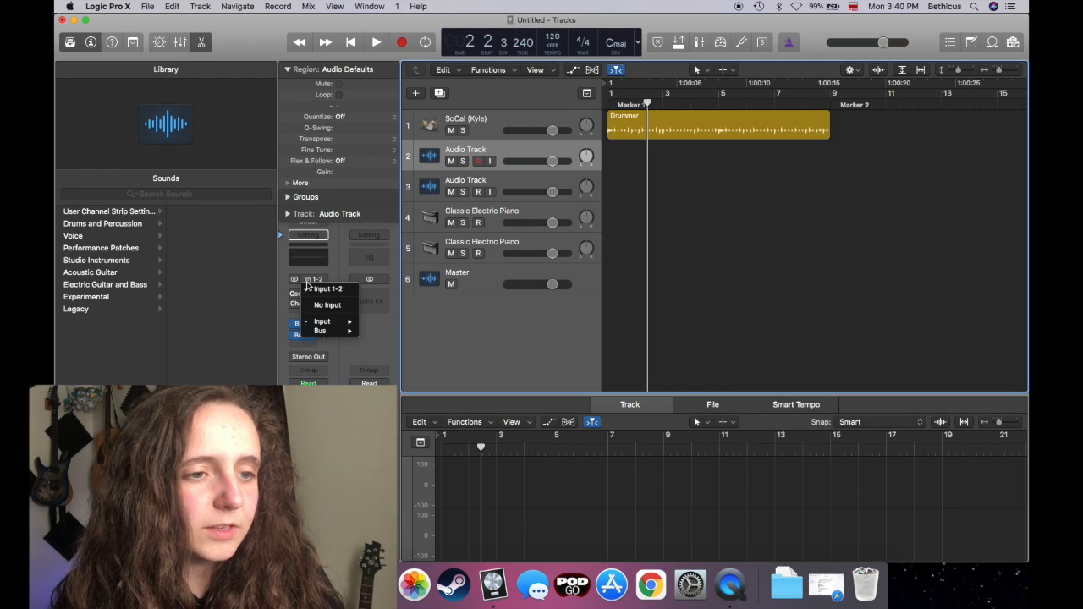
click(330, 288)
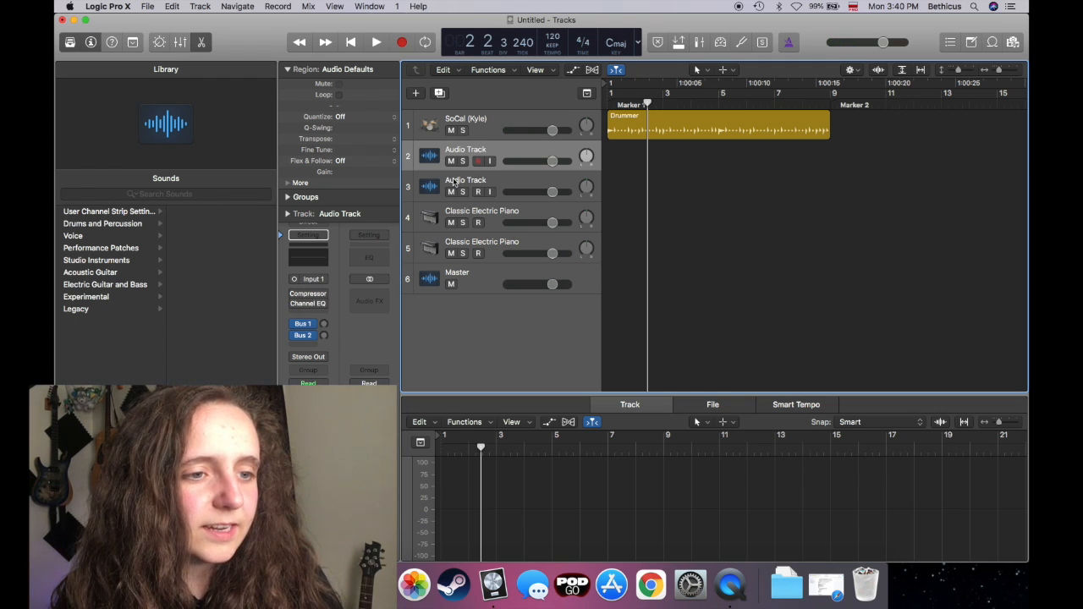
click(455, 183)
click(310, 280)
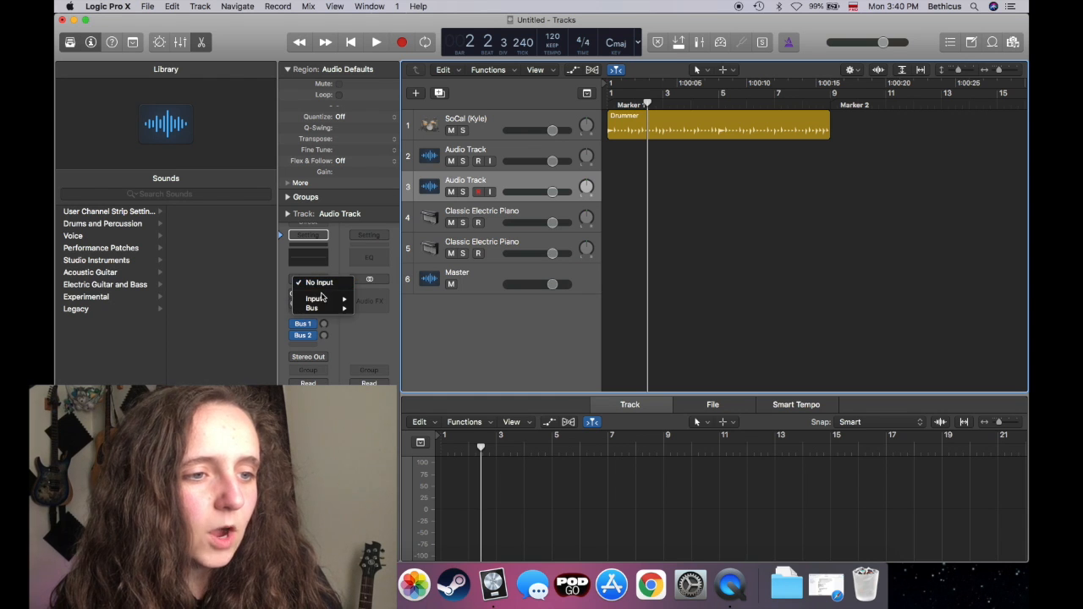
click(379, 282)
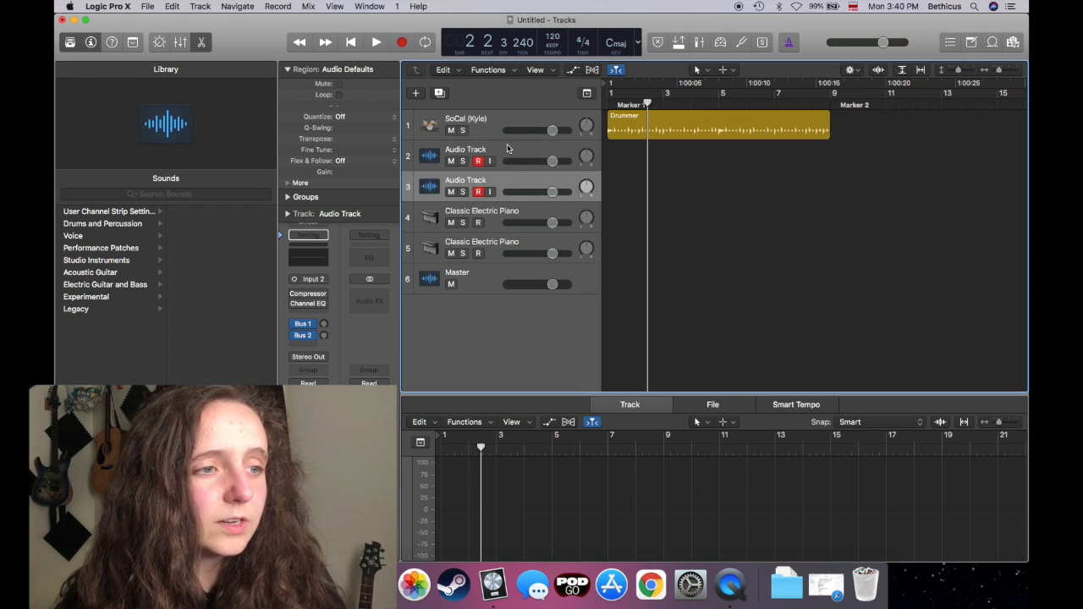
Select both record-enabled audio tracks, record on them simultaneously from the playhead, and stop the take.
click(507, 148)
click(402, 42)
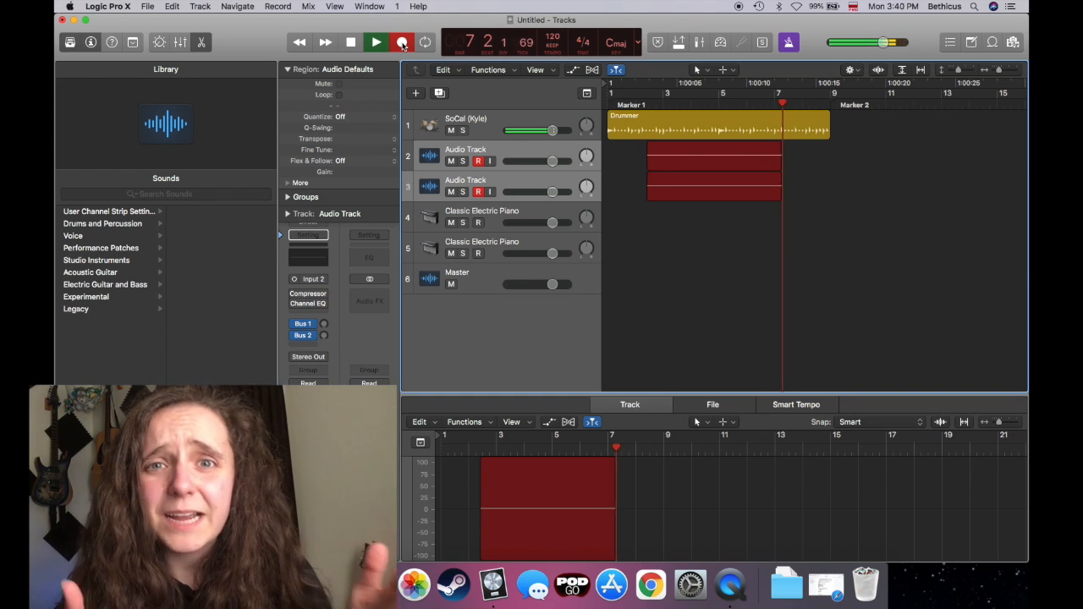
click(403, 43)
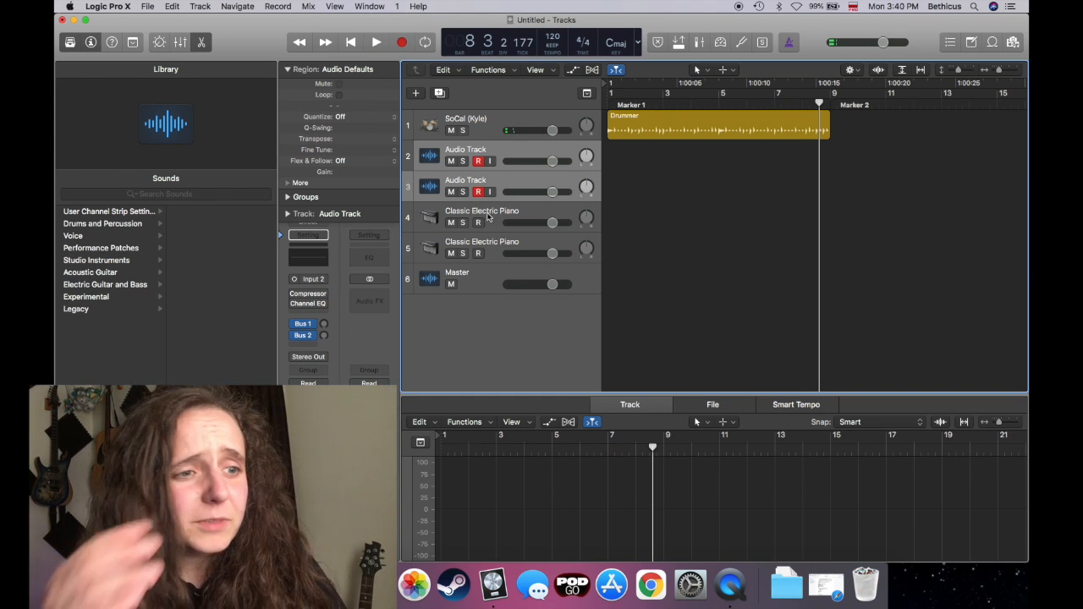
Select the upper Classic Electric Piano track and hide and reshow the sound library.
click(487, 218)
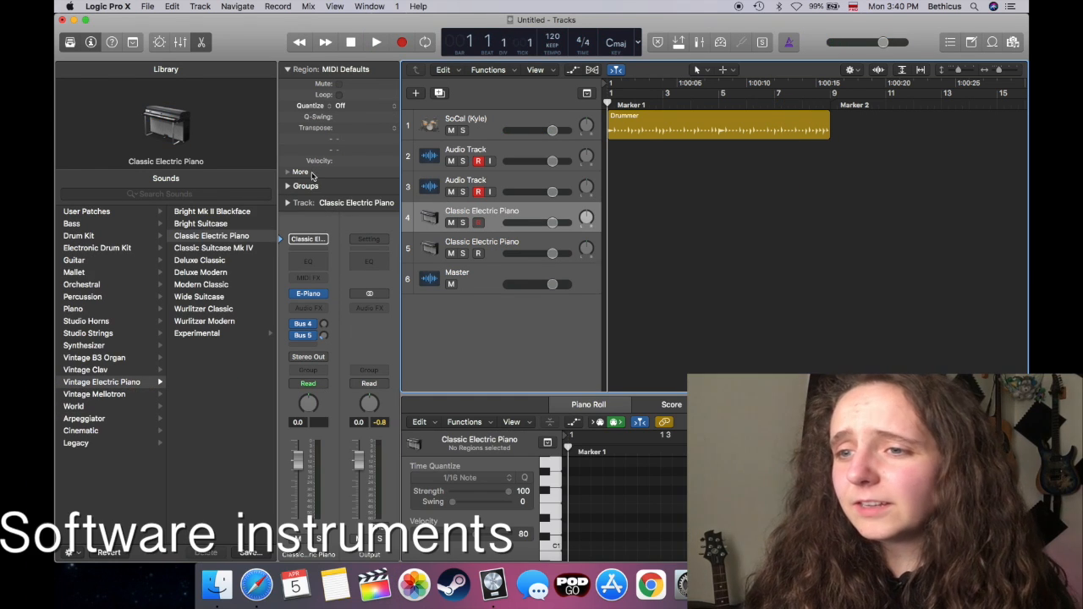
click(69, 43)
click(69, 42)
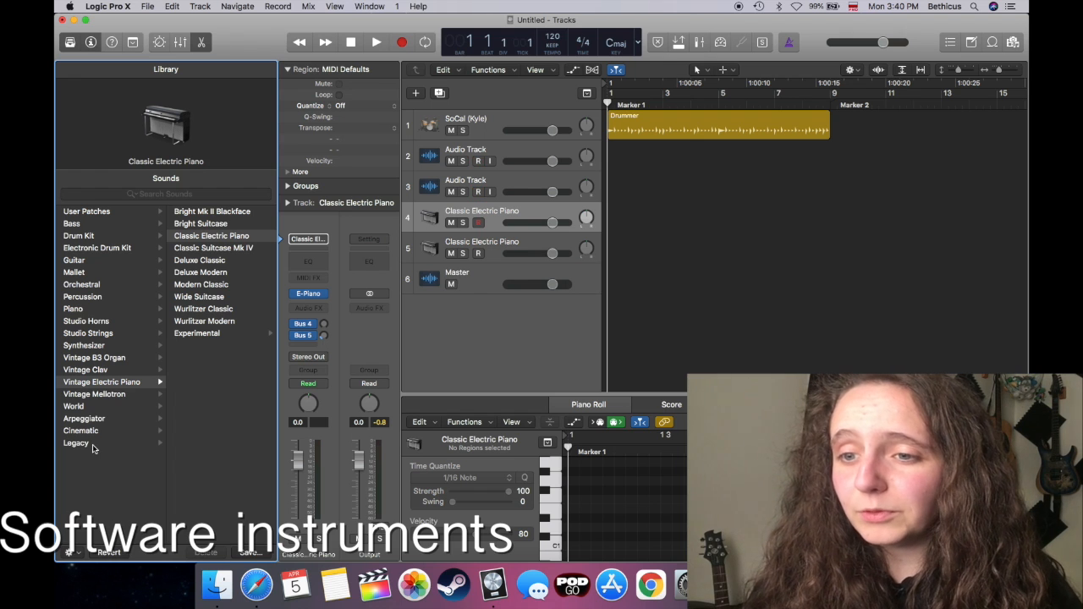
Load the Prog Rock Bass patch on the selected instrument track and replace it with Piano & Upright Bass from the Piano sounds.
click(87, 223)
click(195, 273)
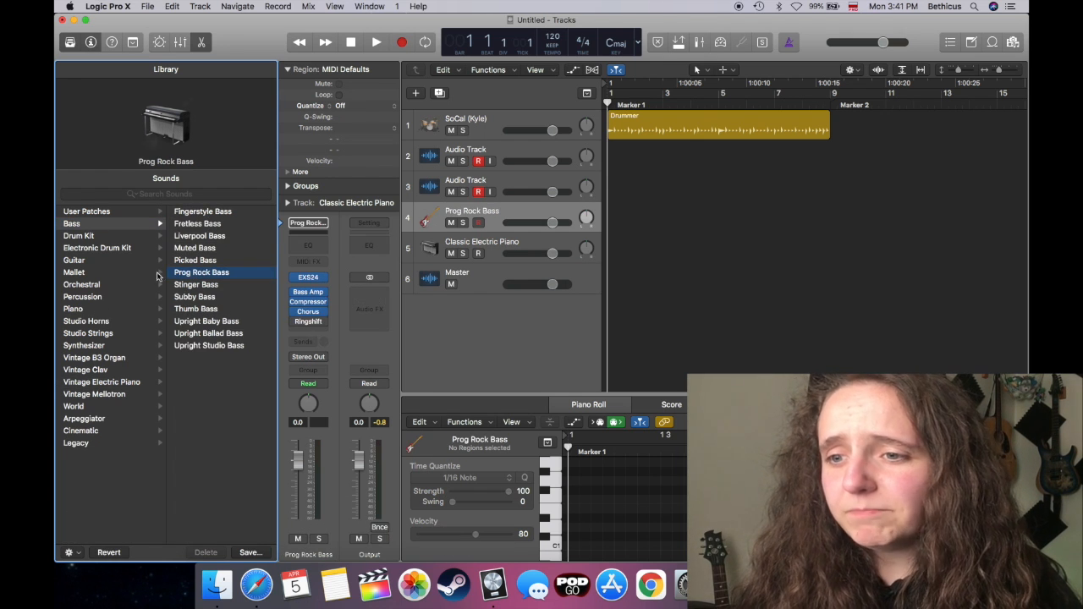
click(84, 309)
click(211, 263)
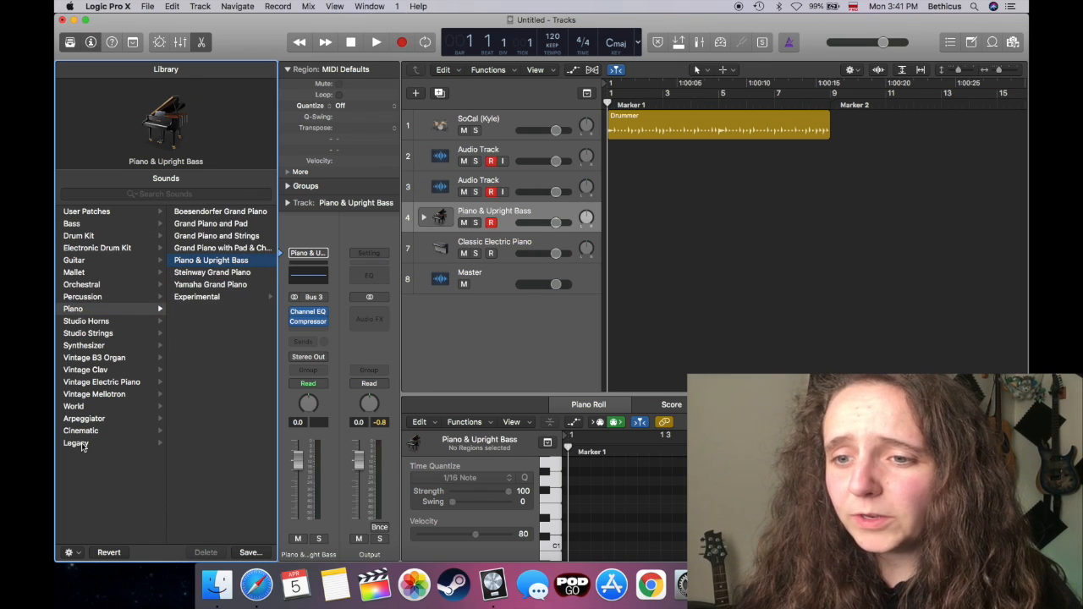
Examine the sounds offered under Synthesizer Plucked, User Patches, and the Legacy packs, including Jam Pack 1 and Jam Pack Rhythm Section.
click(84, 345)
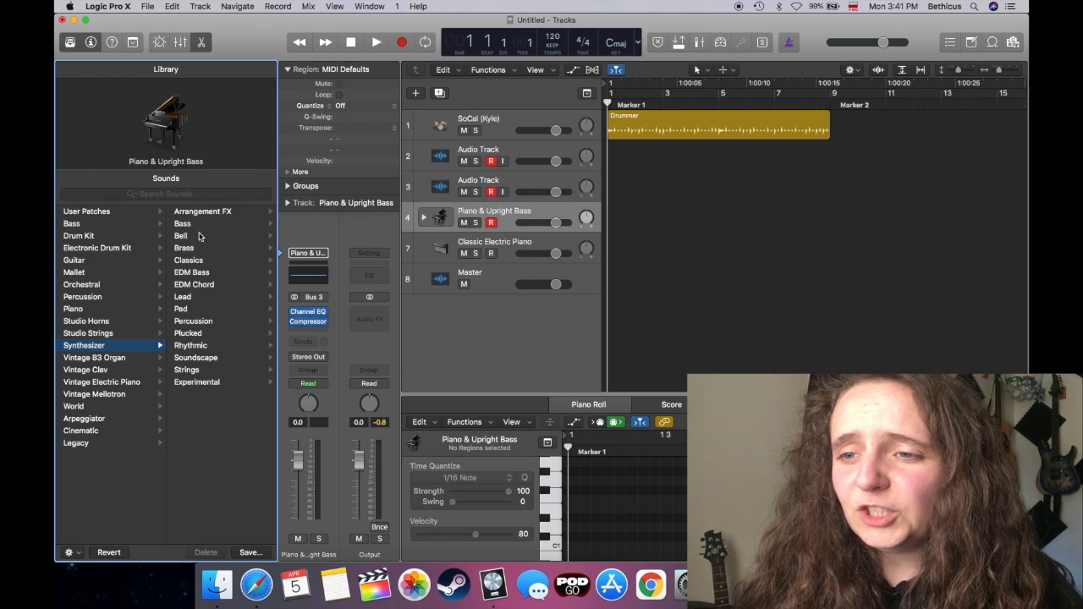
click(190, 334)
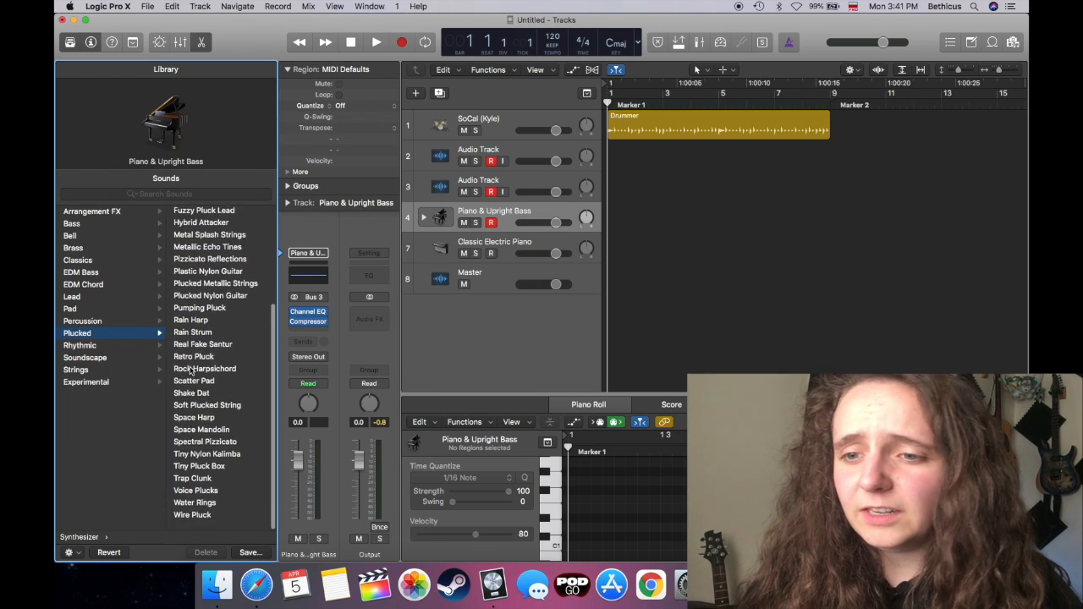
scroll(108, 381, left, 5)
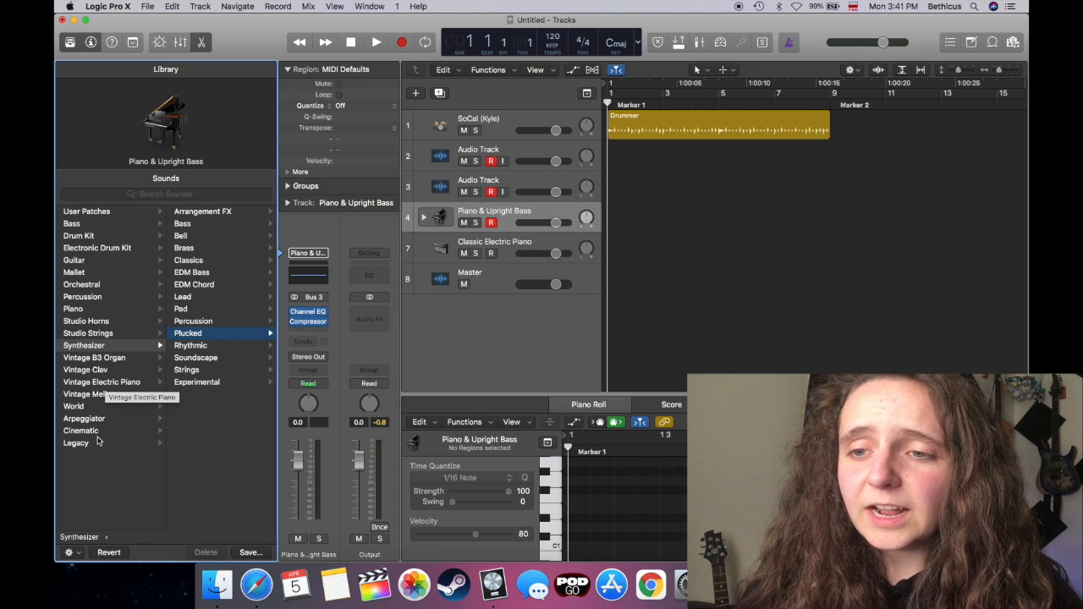
click(83, 213)
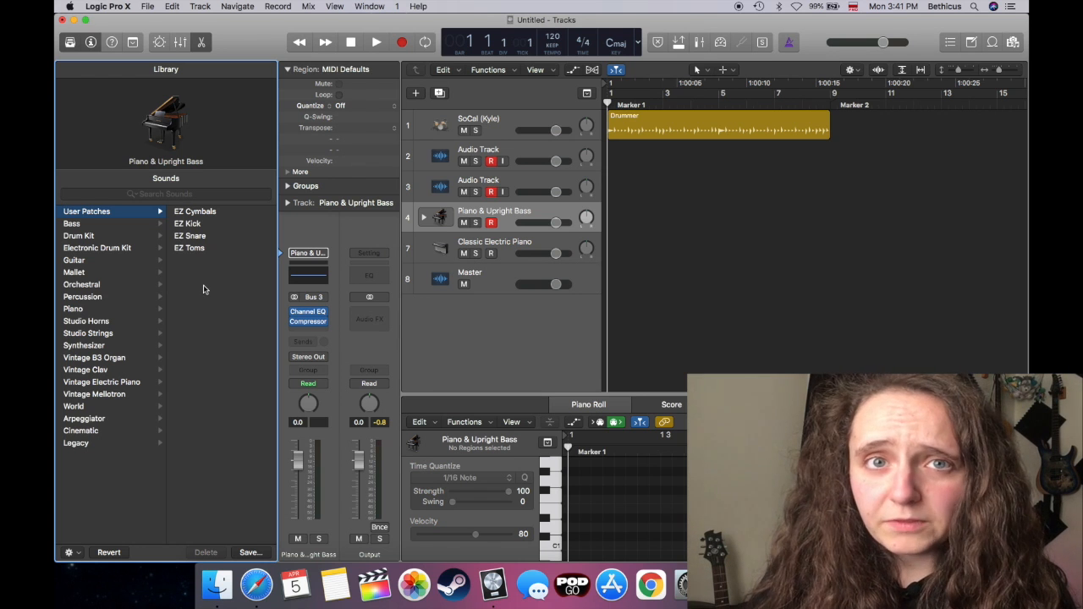
click(88, 445)
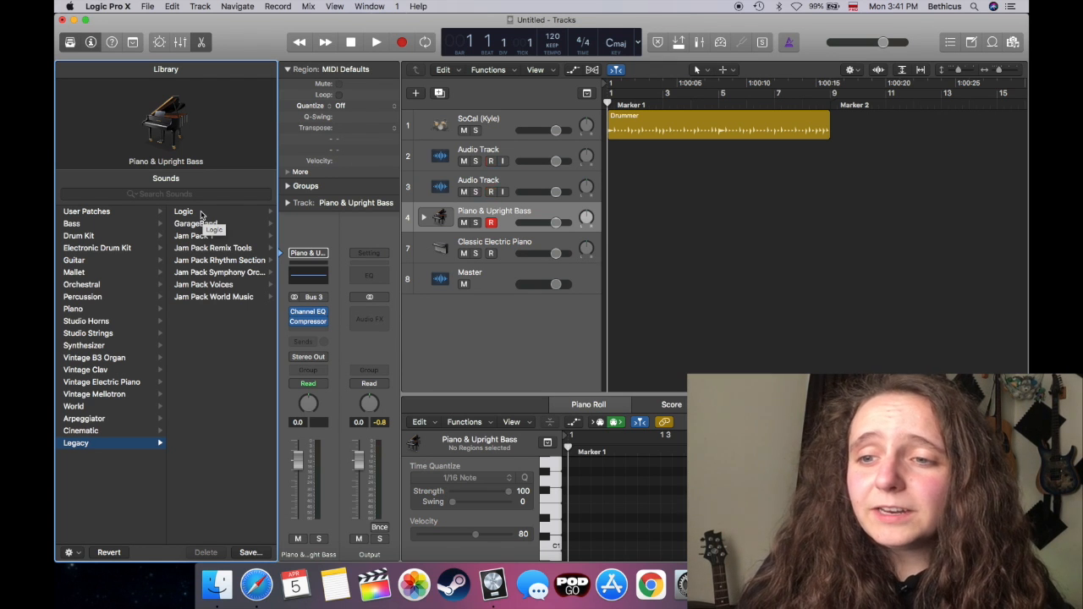
click(208, 248)
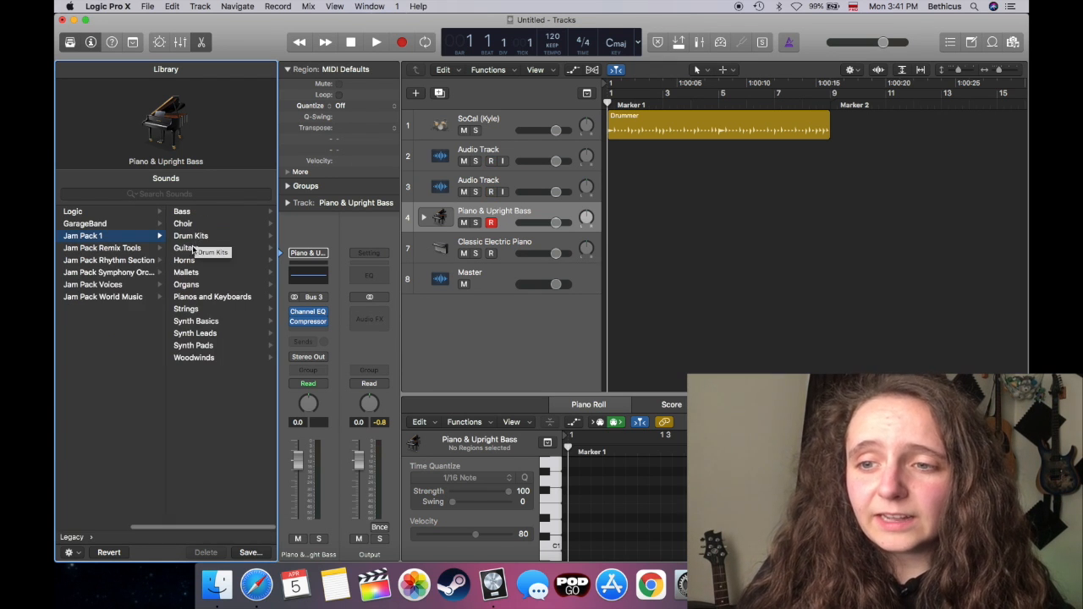
click(96, 262)
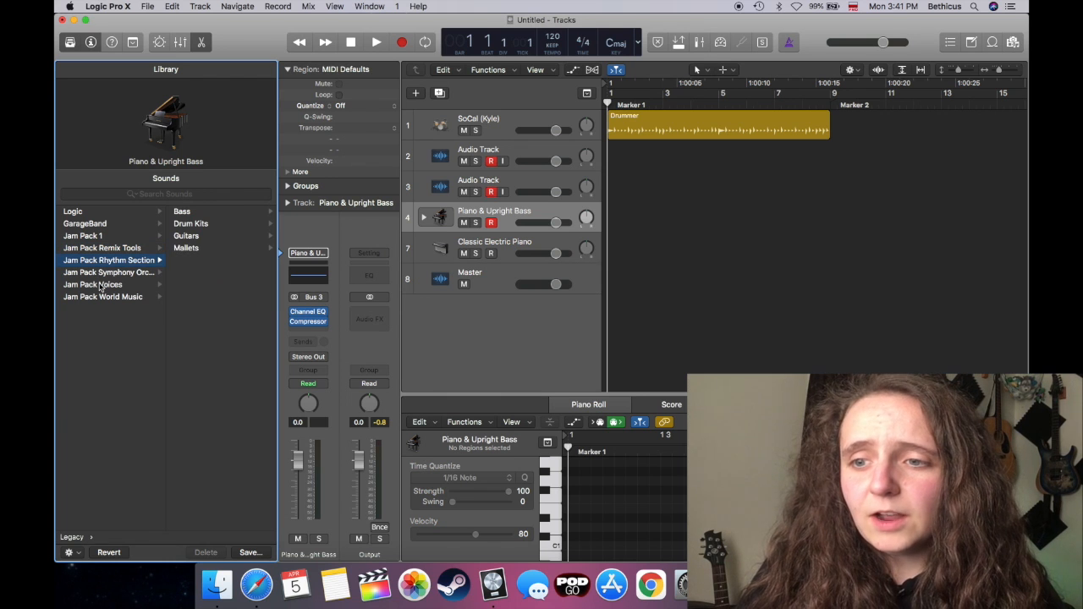
Load the Xtra String Ens Trill 2 patch from Legacy Jam Pack Symphony Orchestra Strings onto the selected instrument track.
click(105, 272)
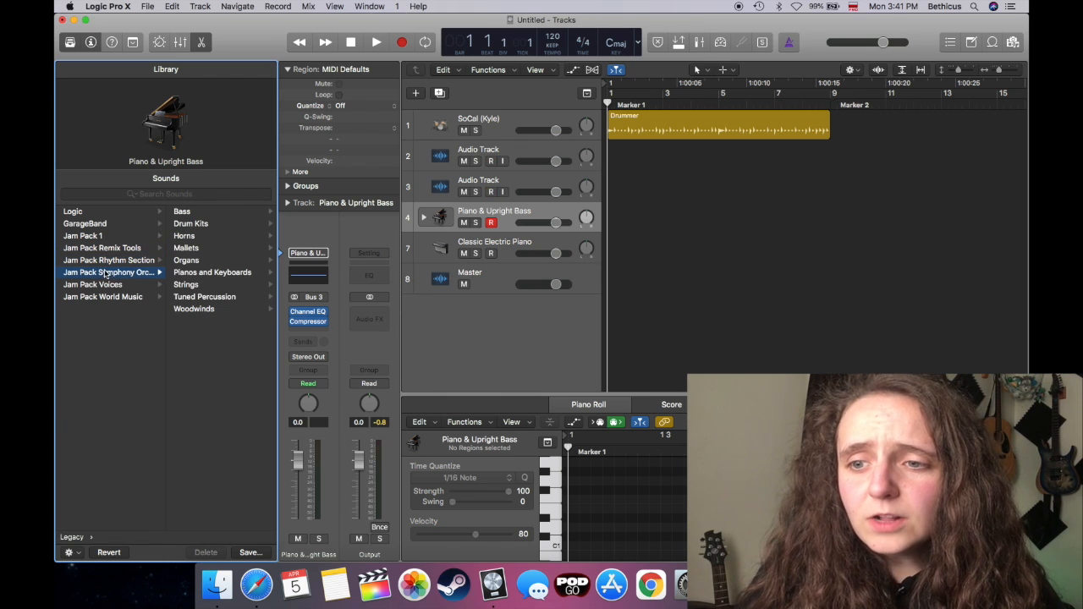
click(188, 285)
scroll(205, 334, down, 3)
scroll(204, 335, up, 5)
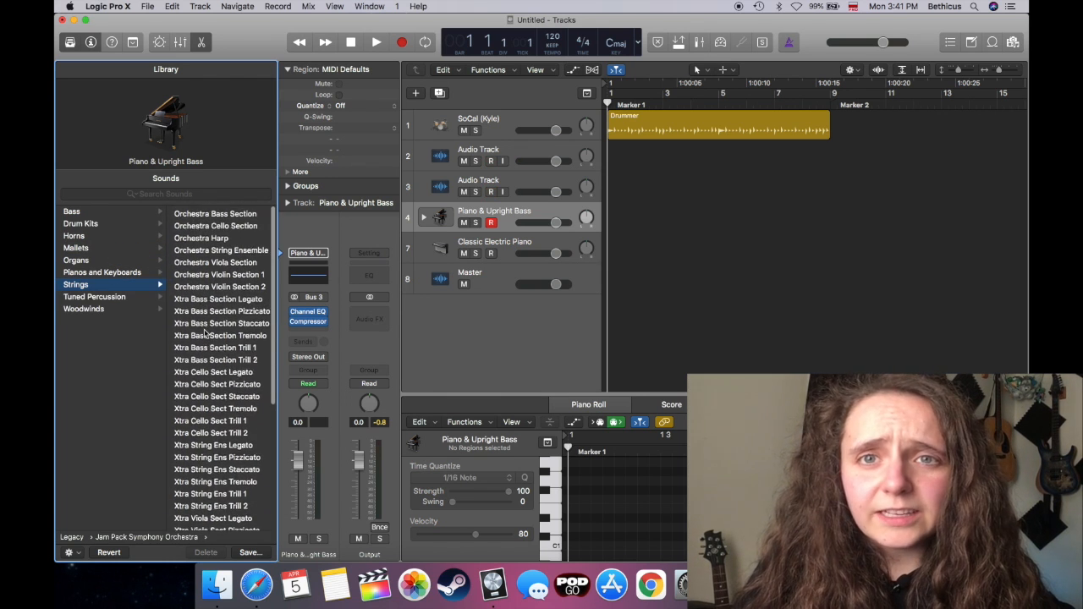
scroll(203, 338, down, 8)
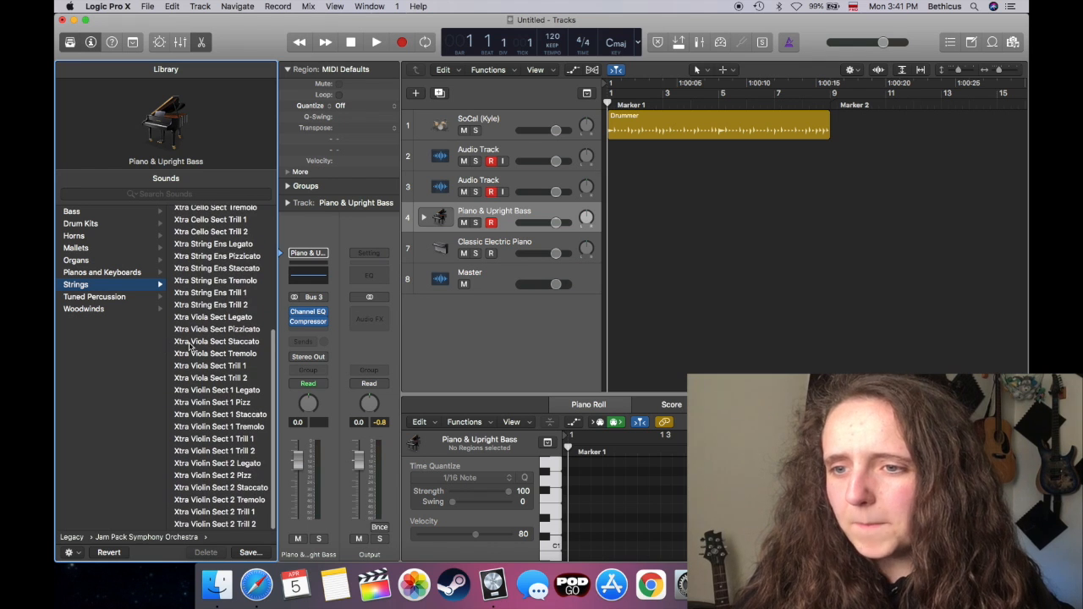
click(211, 305)
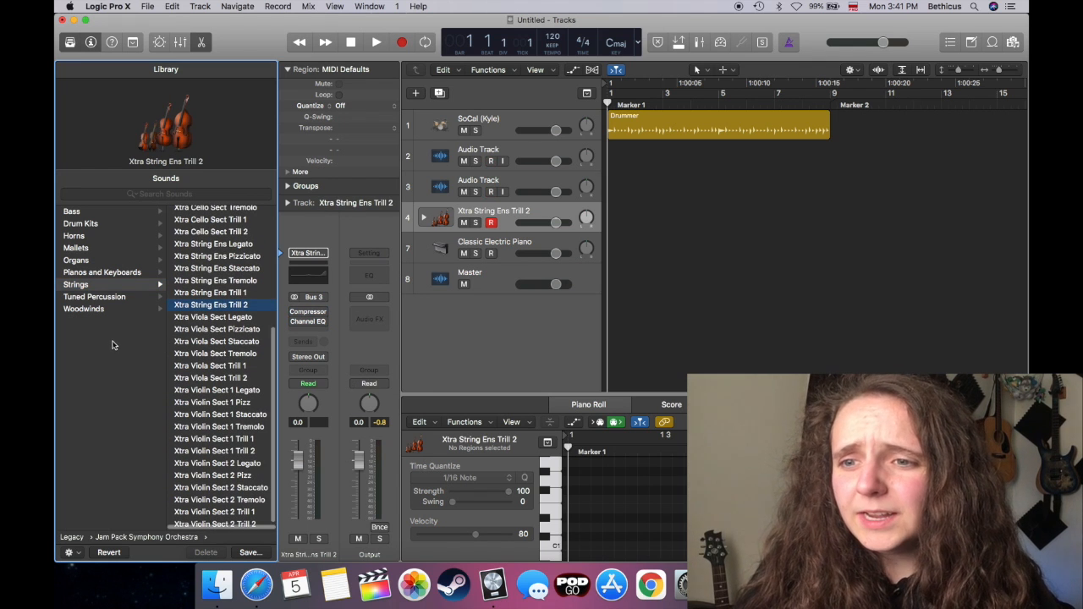
Examine the sounds offered under Legacy Logic, Studio Strings, Cinematic, and the Legacy pack list.
scroll(112, 345, left, 10)
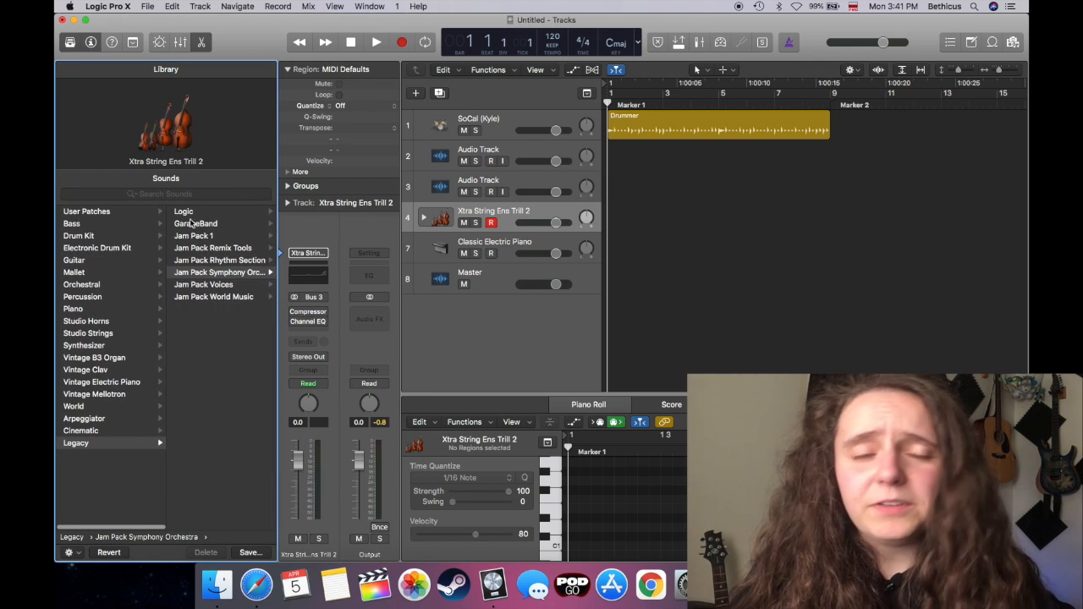
click(190, 213)
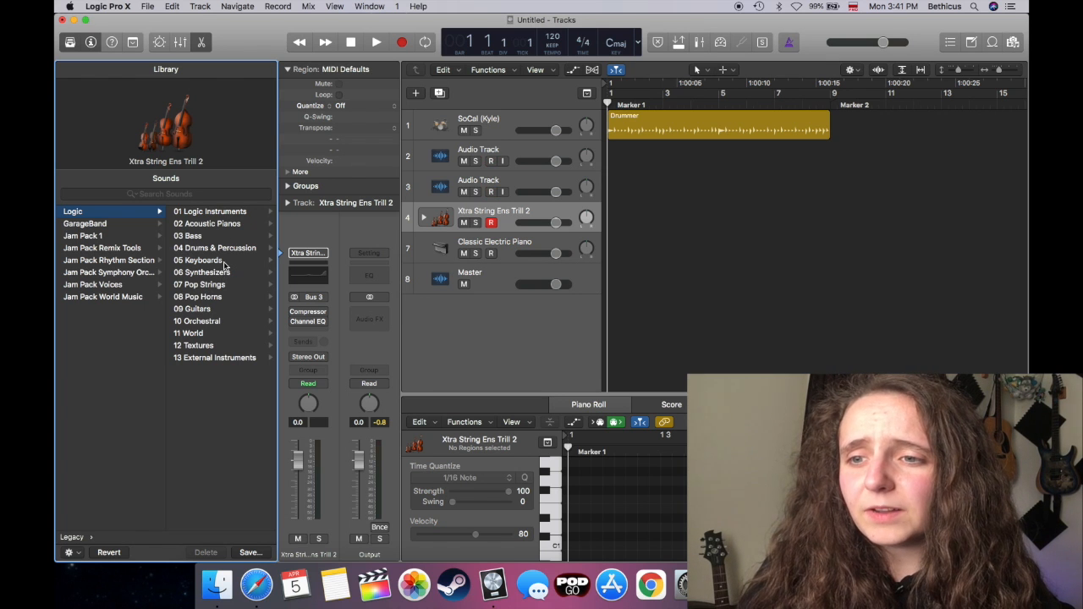
click(208, 300)
scroll(194, 252, left, 6)
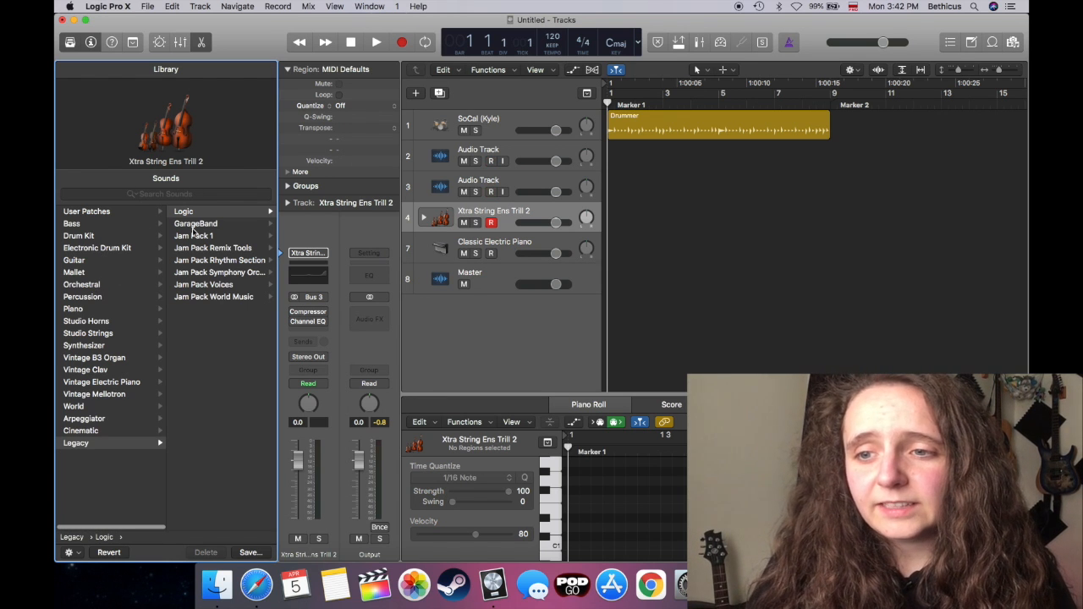
click(113, 333)
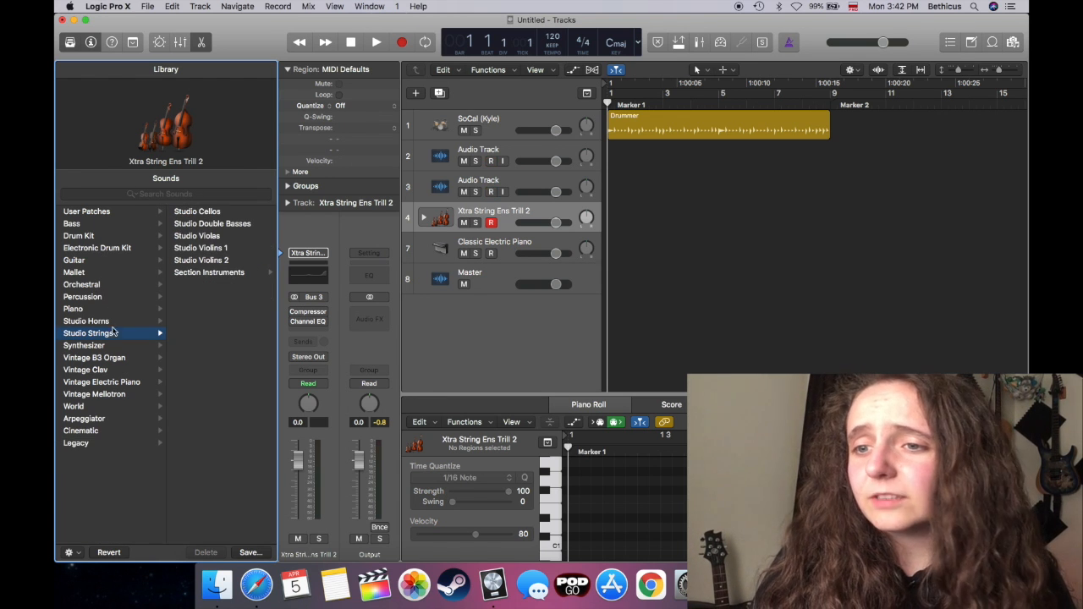
click(103, 443)
click(108, 433)
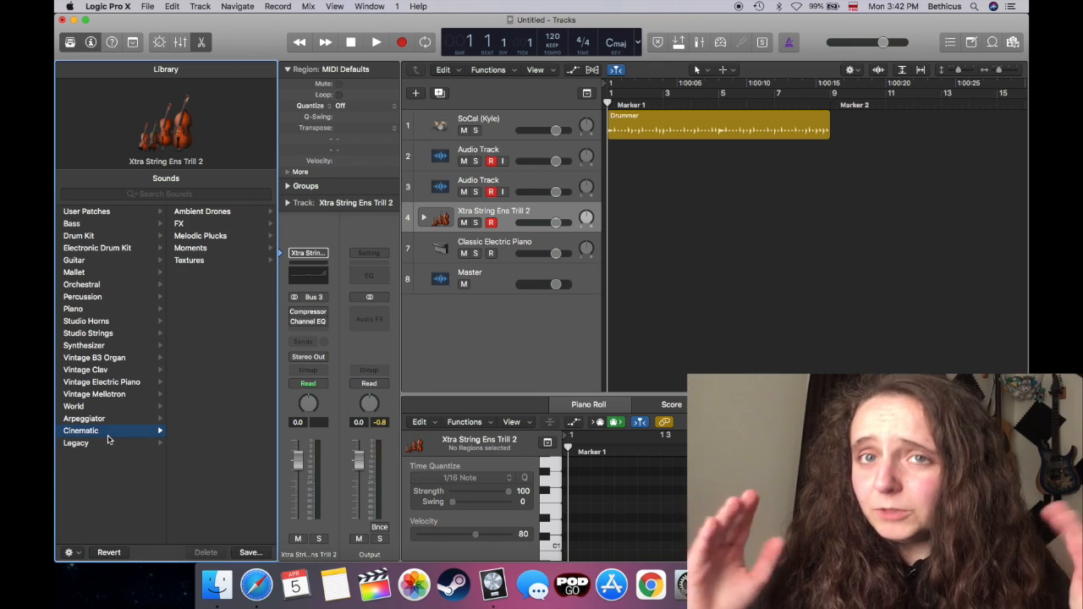
click(108, 445)
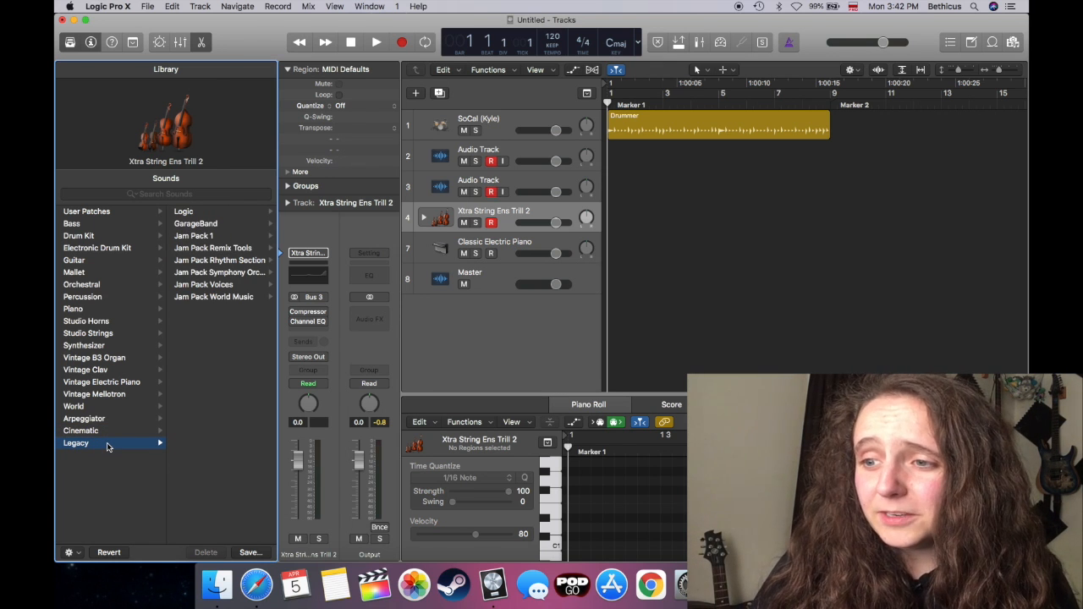
click(108, 446)
Select the Classic Electric Piano track and replace its sound with Studio Violins 1 from Studio Strings.
click(506, 239)
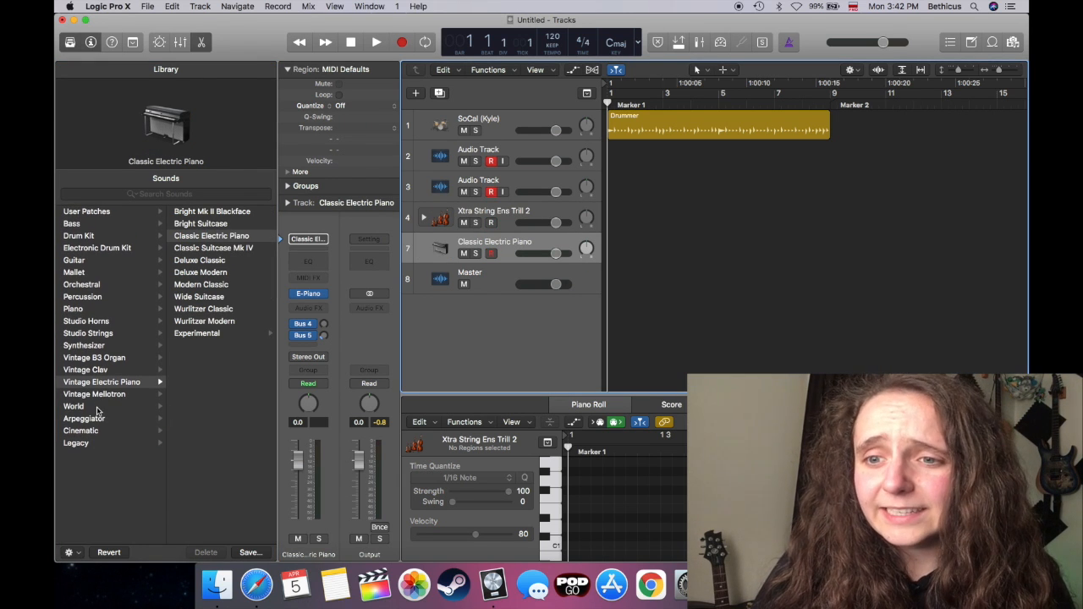
click(84, 273)
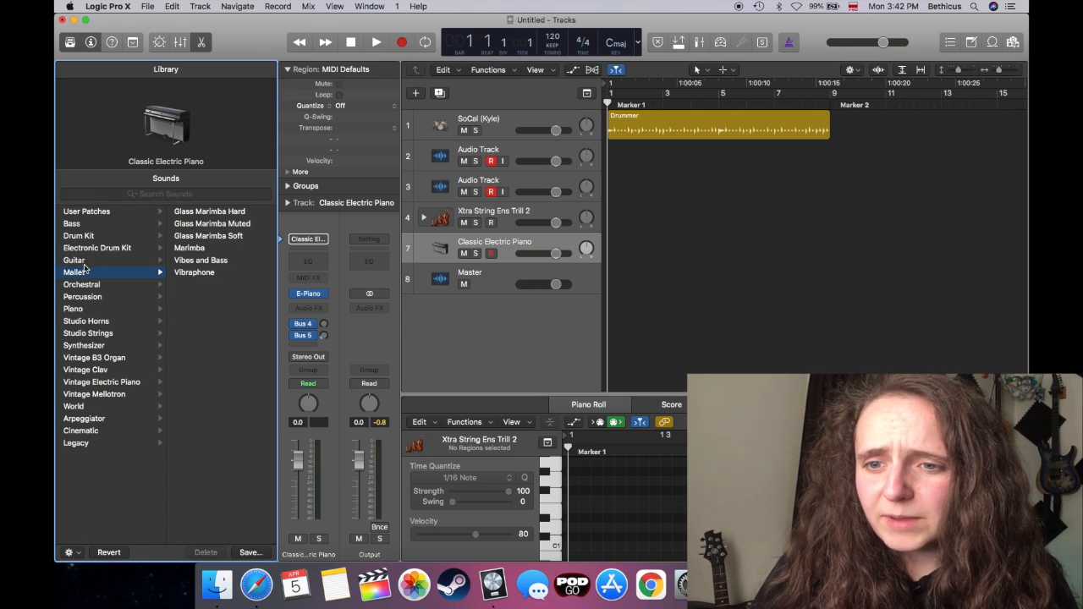
click(89, 334)
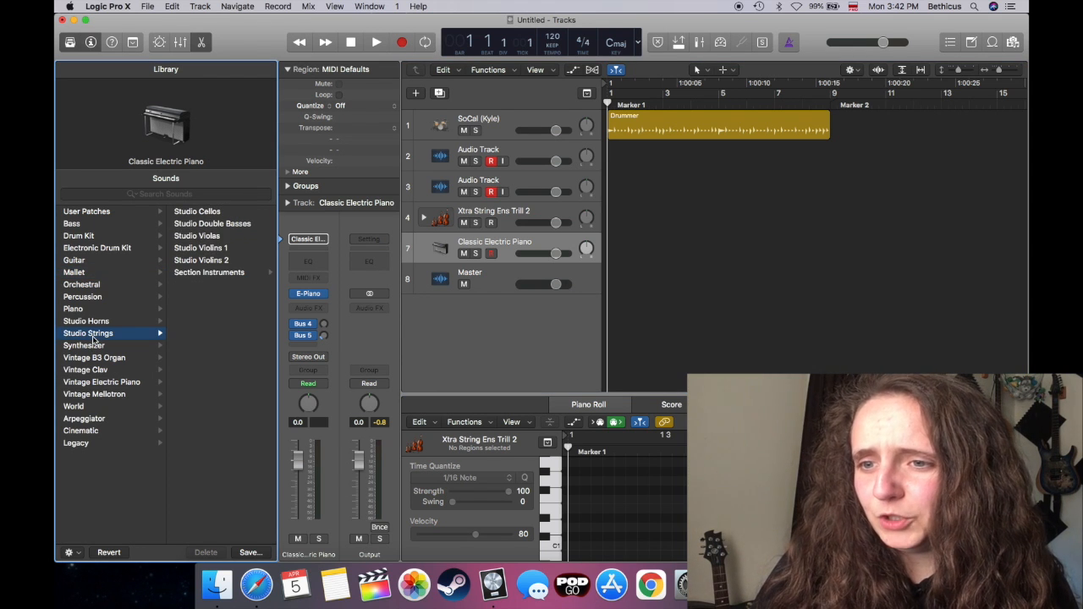
click(203, 248)
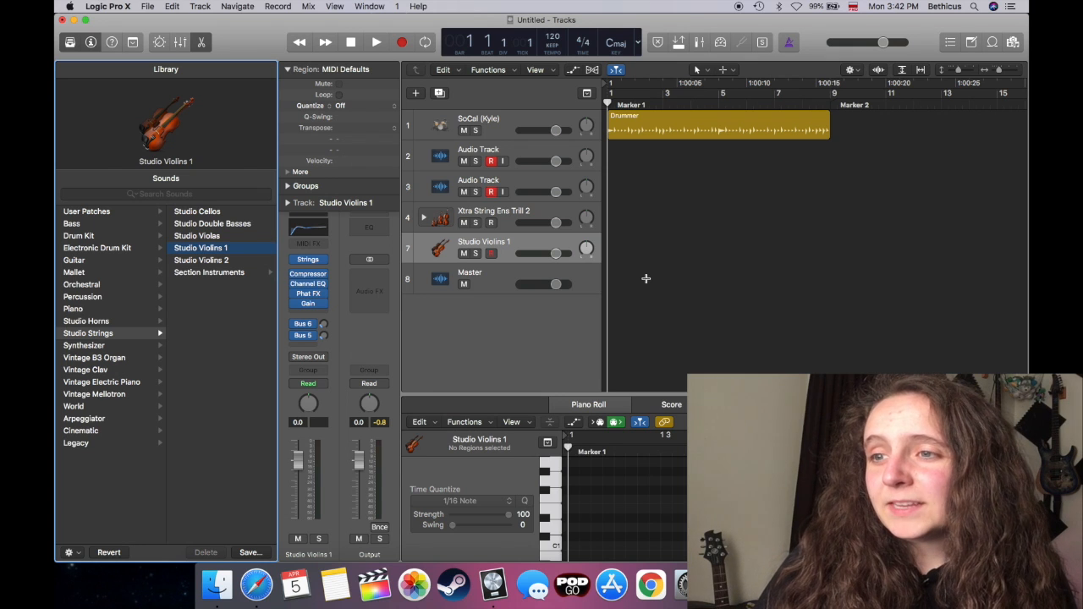
Show the Musical Typing keyboard for the Studio Violins 1 track and check where its window command is listed.
key(super+k)
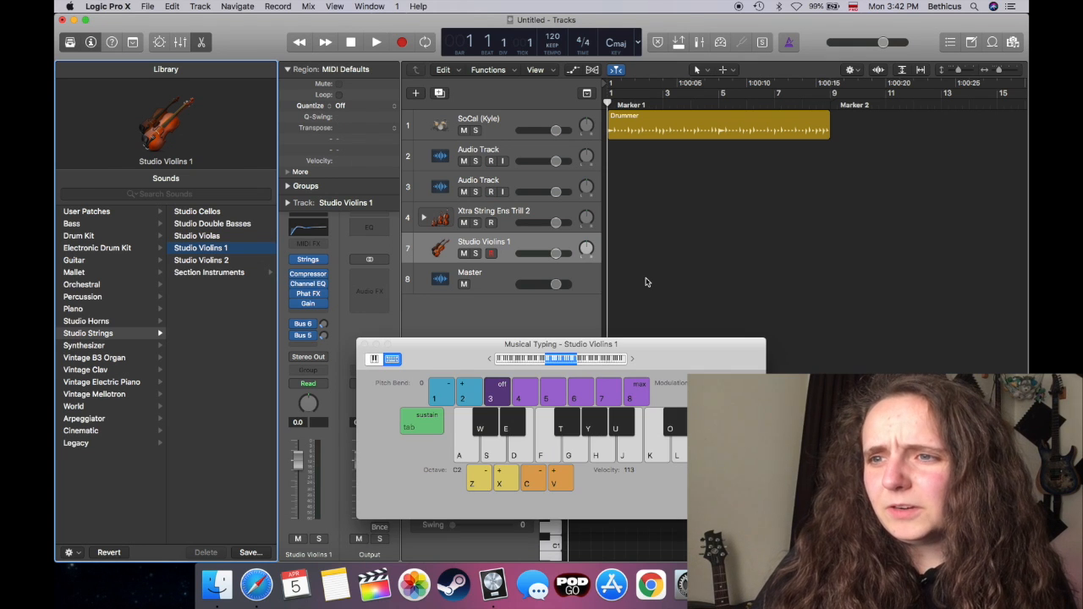
click(370, 6)
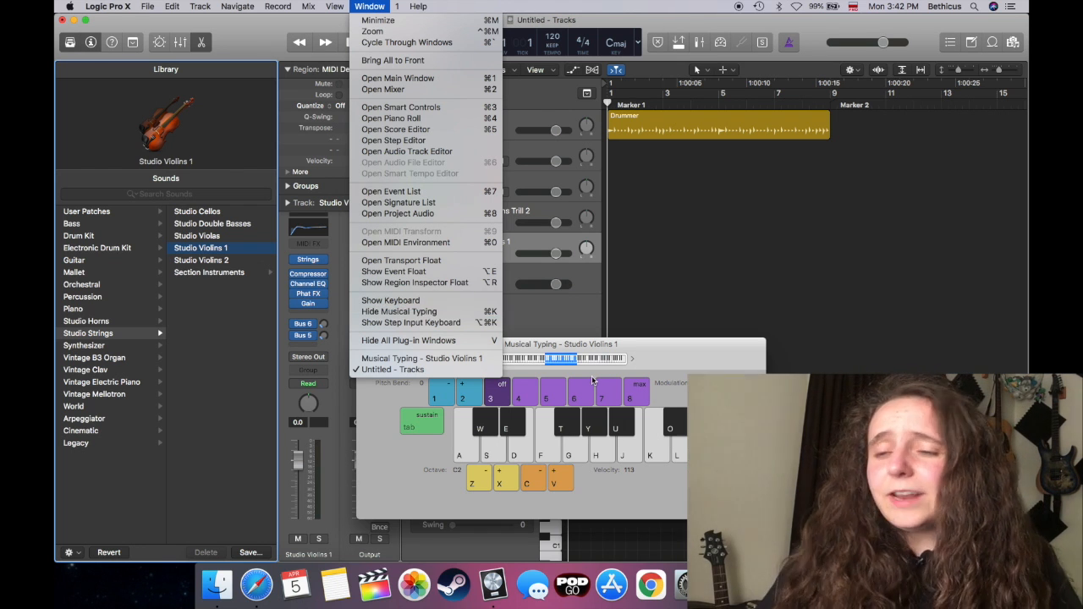
click(709, 367)
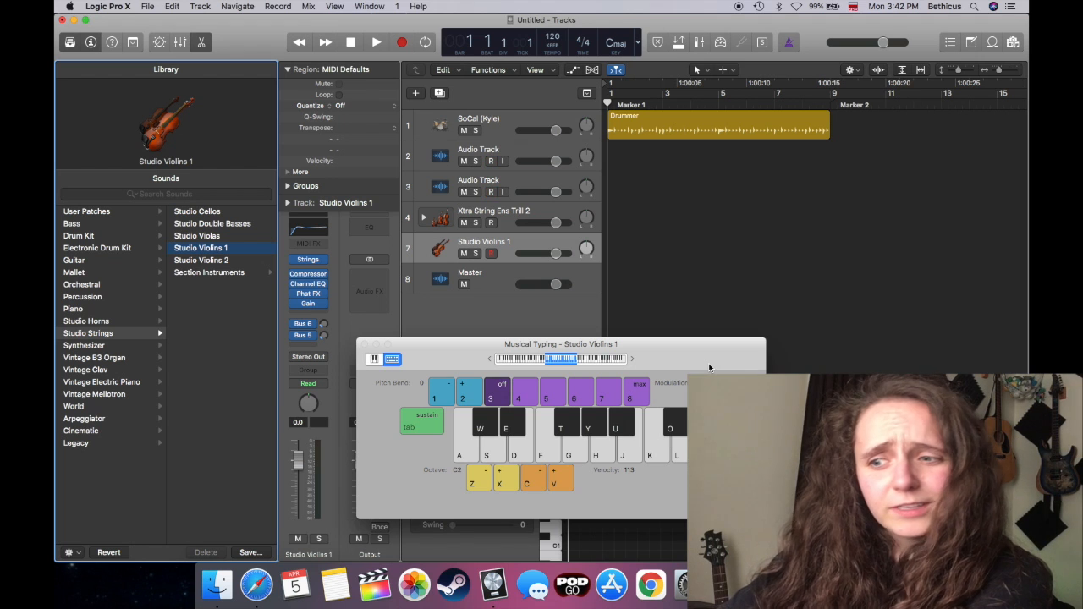
Try recording on the Studio Violins 1 track, stop the take, and return the playhead to bar 1.
key(r)
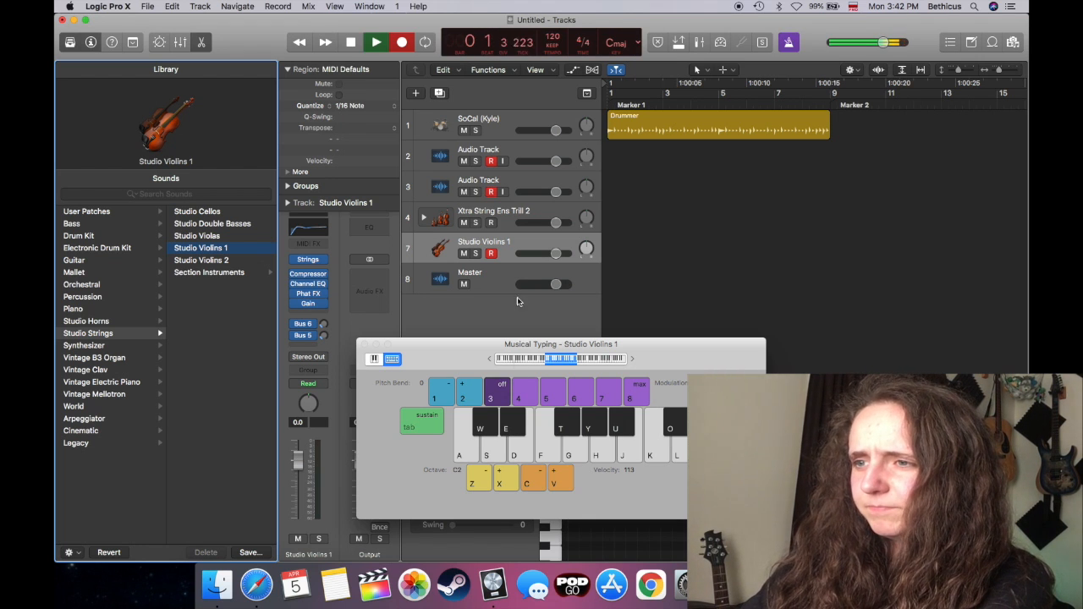
key(space)
click(616, 99)
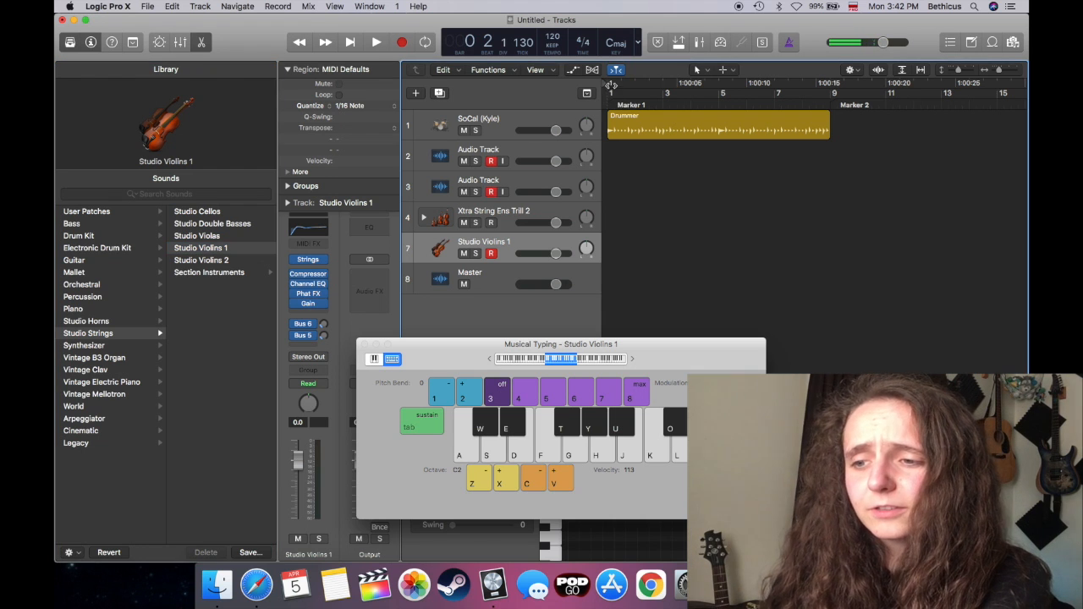
click(610, 93)
Audition Studio Violins 1 by repeatedly playing the notes C, D, E and F in Musical Typing, and close the keyboard.
key(a)
key(s)
key(d)
key(f)
key(a)
key(s)
key(d)
key(f)
key(a)
key(s)
key(d)
key(f)
key(a)
key(s)
key(d)
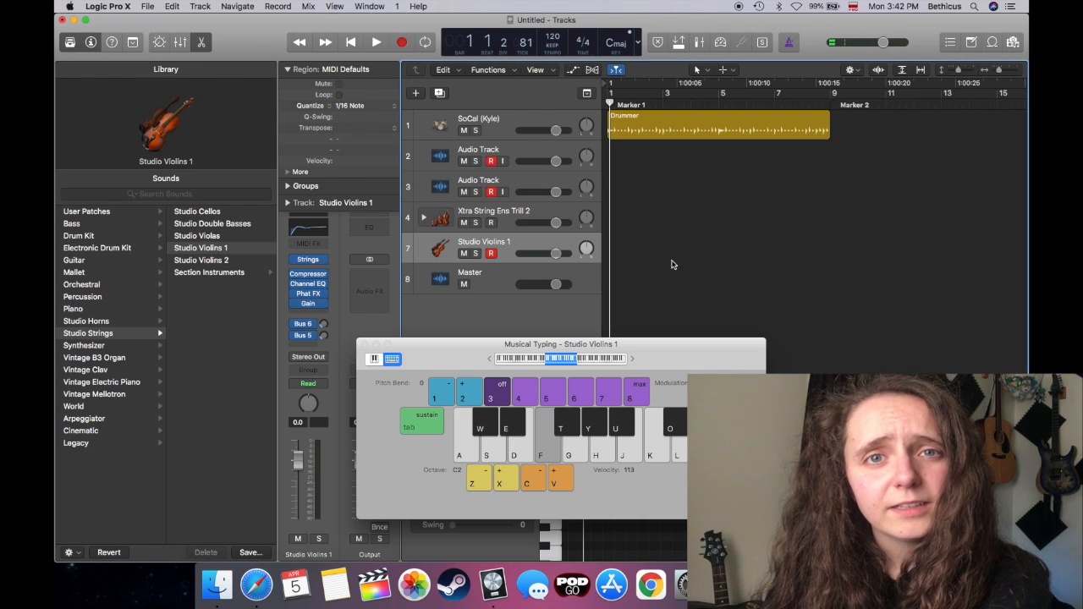
key(f)
key(a)
key(s)
key(d)
key(f)
key(a)
key(s)
key(d)
key(f)
key(a)
key(s)
key(d)
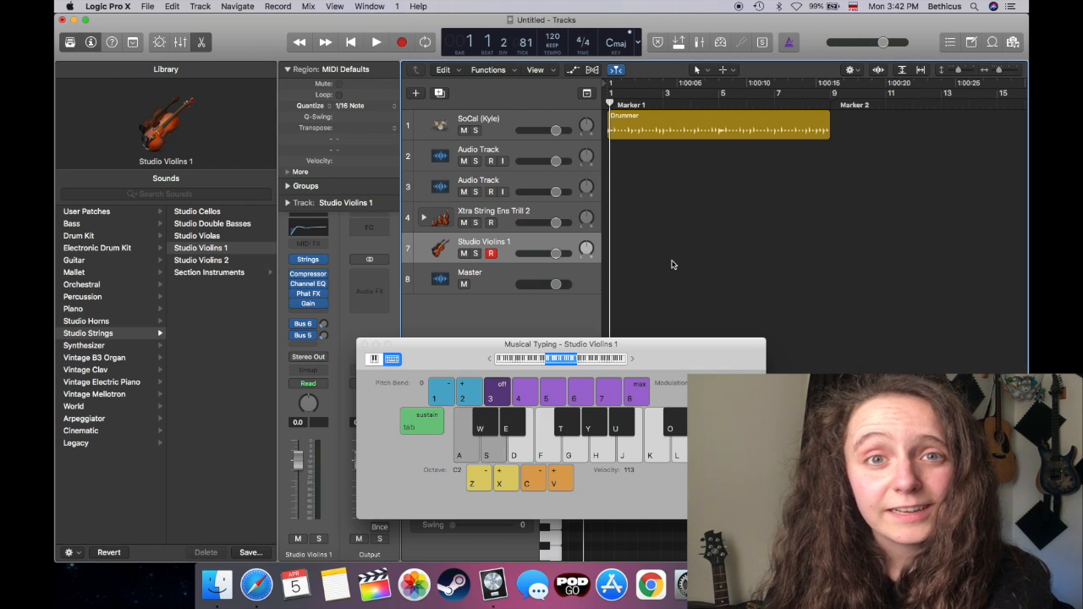
key(s)
key(d)
key(f)
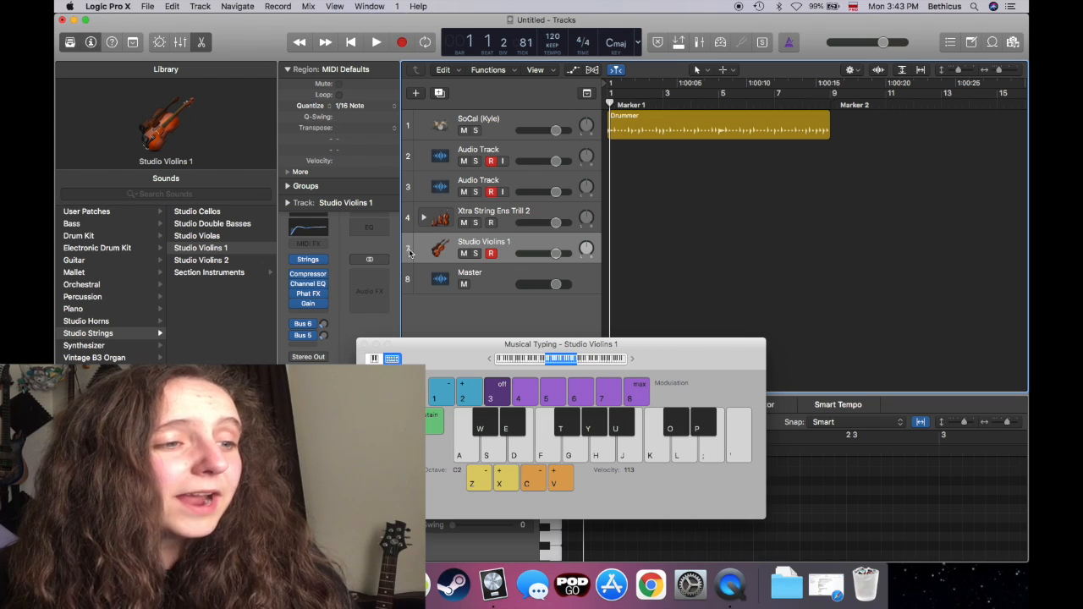
click(365, 344)
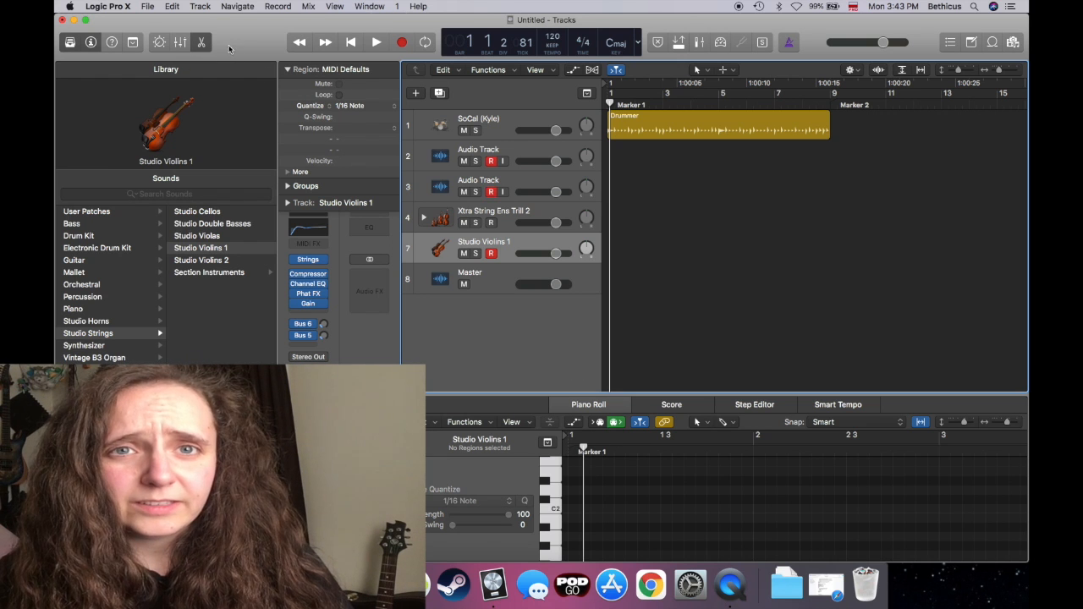
Hide and reshow the editor area, and enlarge the Piano Roll to about half of the window height.
click(203, 44)
click(203, 43)
click(203, 43)
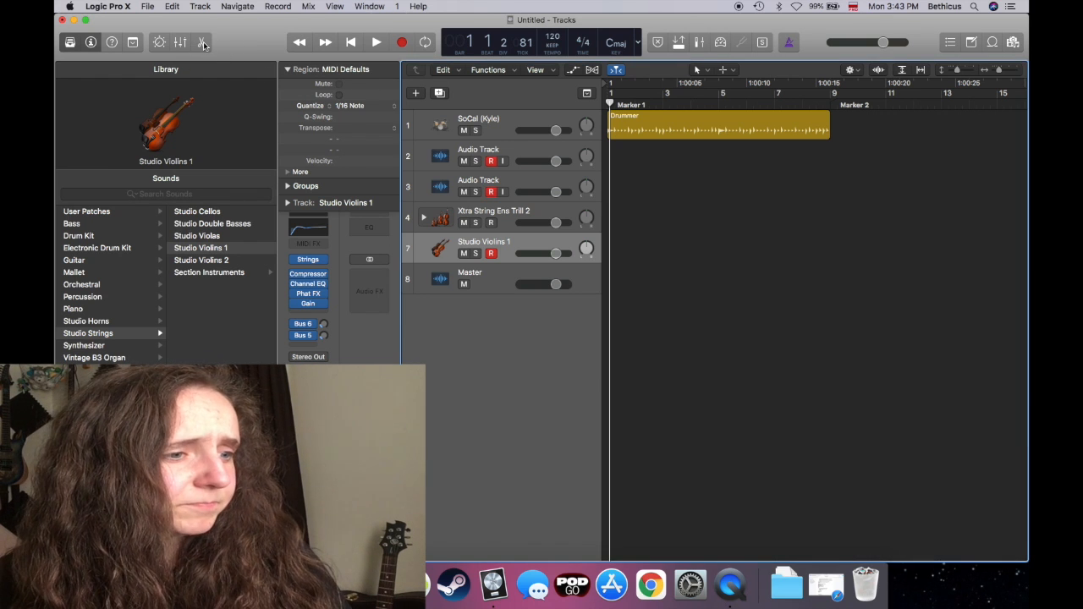
click(203, 43)
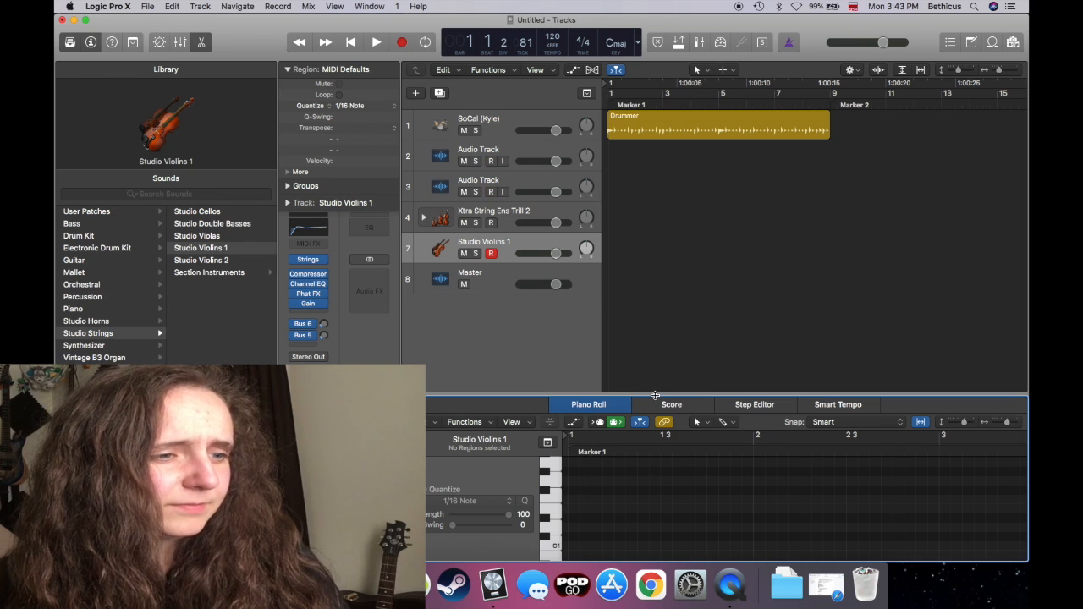
drag(655, 396, 658, 267)
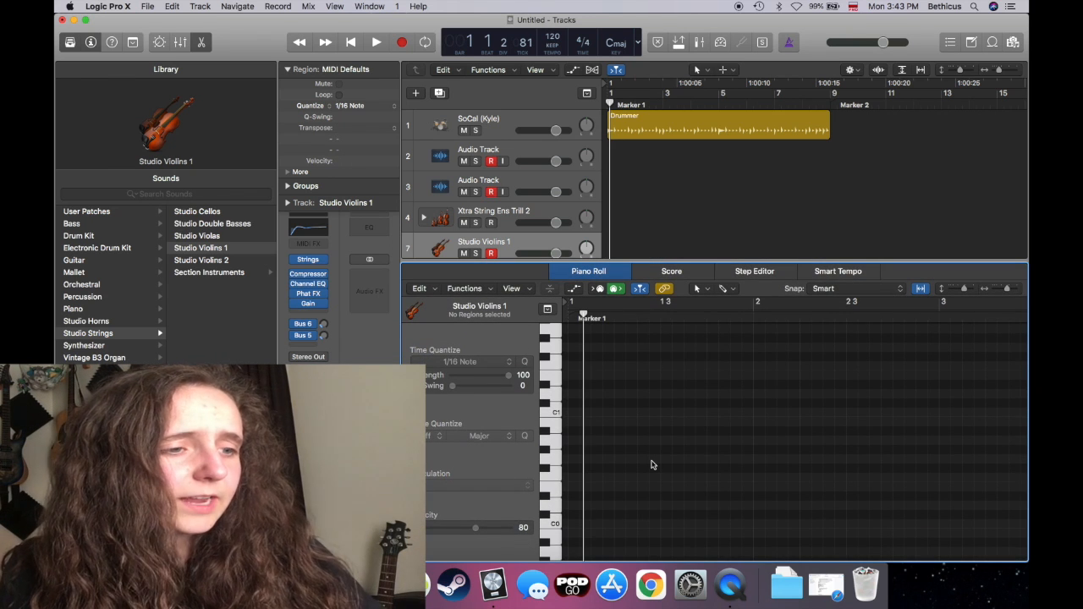
Reopen Musical Typing, play the notes C, D, E and F once on Studio Violins 1, and close it.
key(super+k)
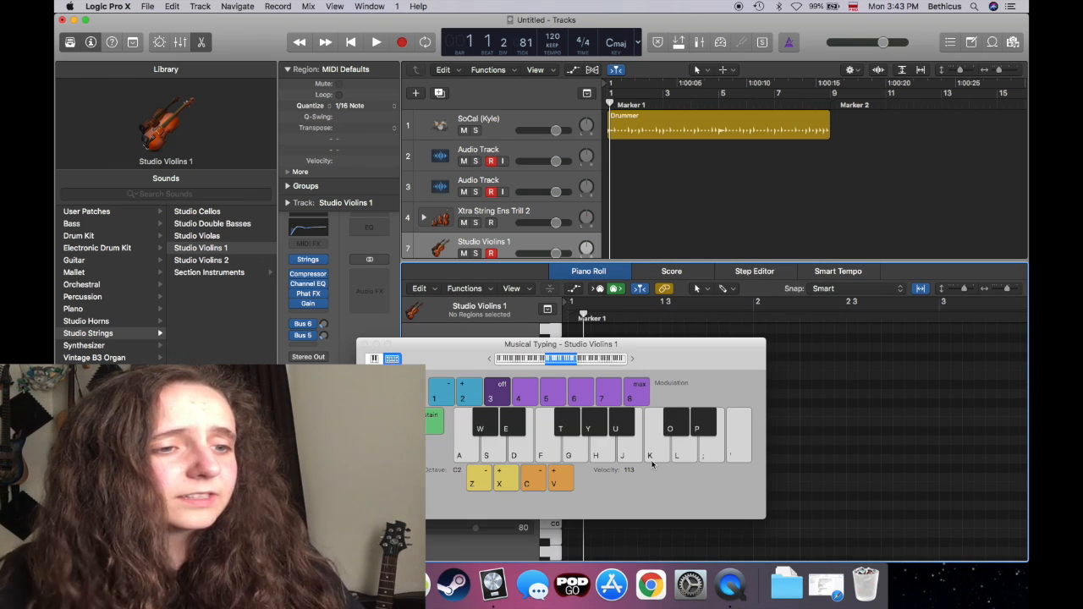
key(a)
key(s)
key(d)
key(f)
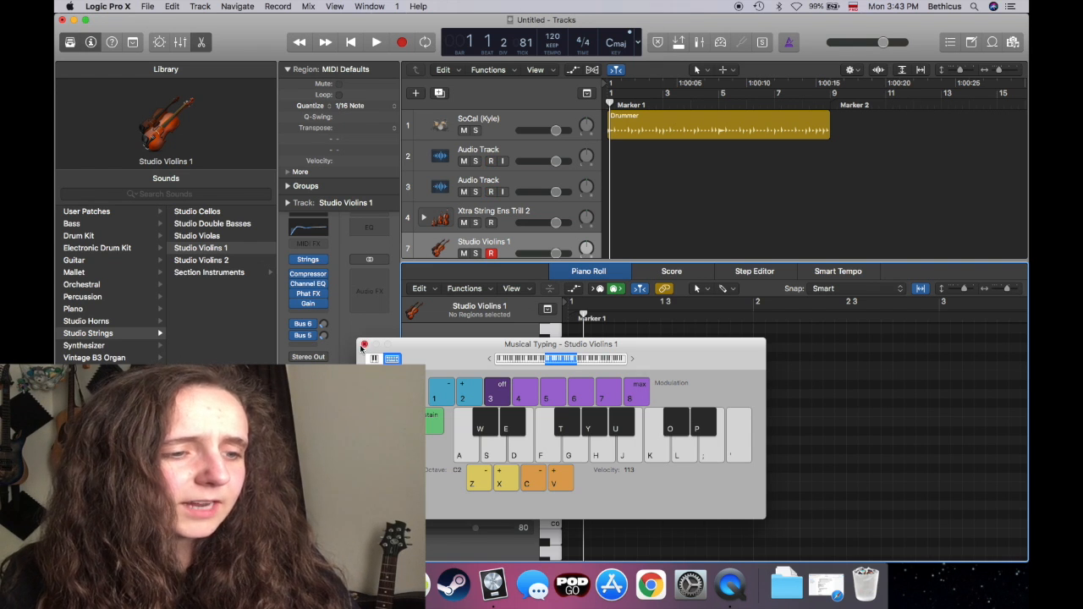
click(364, 345)
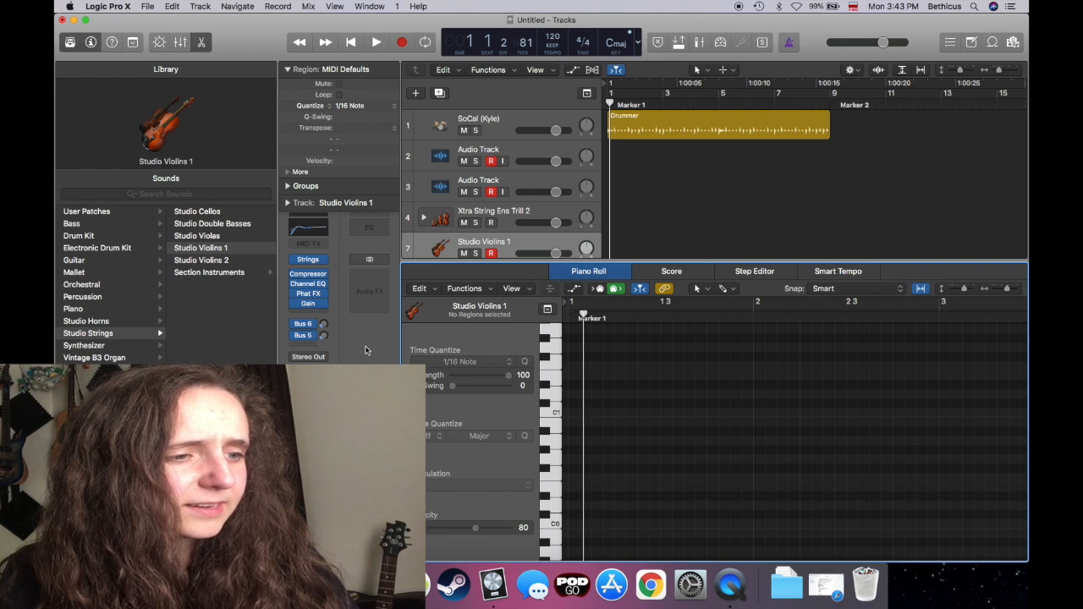
Add a C1 note at bar 1 and a D1 note at bar 2 on the Studio Violins 1 track, and play them back.
super+click(576, 412)
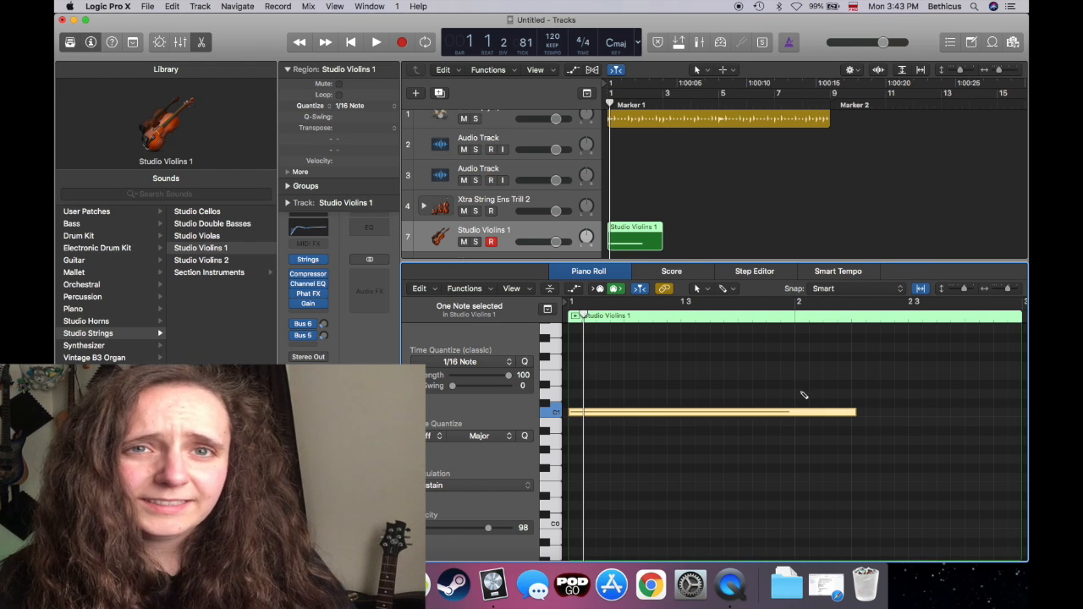
super+click(800, 395)
scroll(800, 394, right, 5)
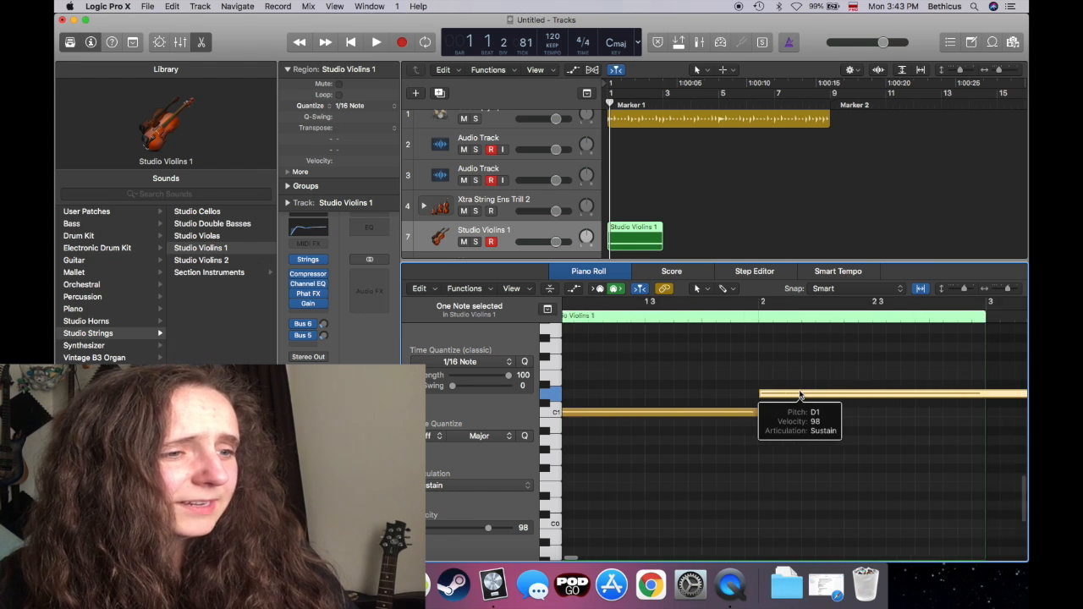
scroll(801, 394, left, 5)
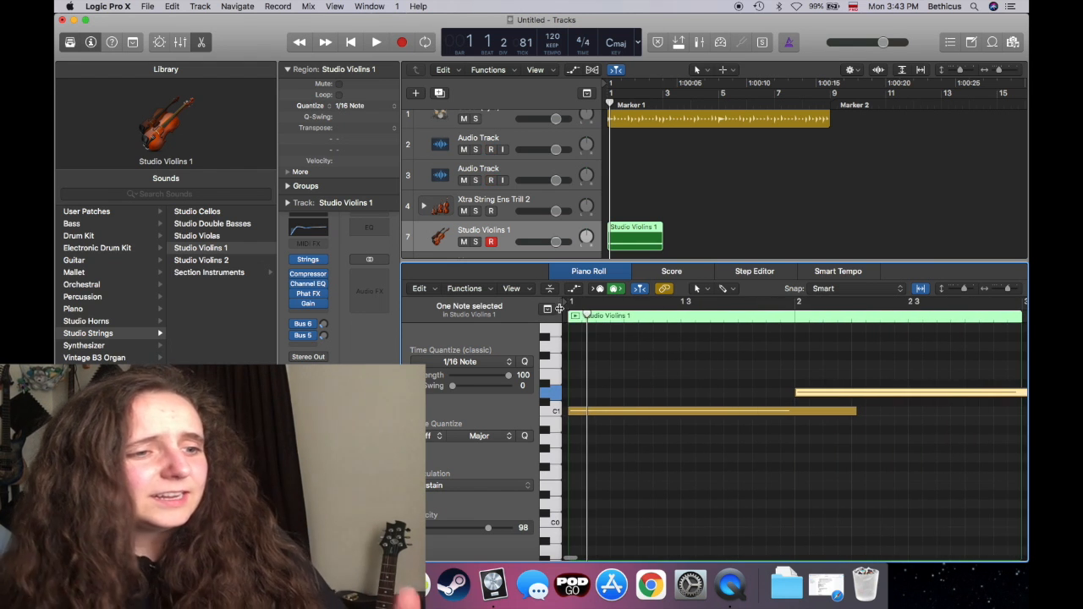
key(Return)
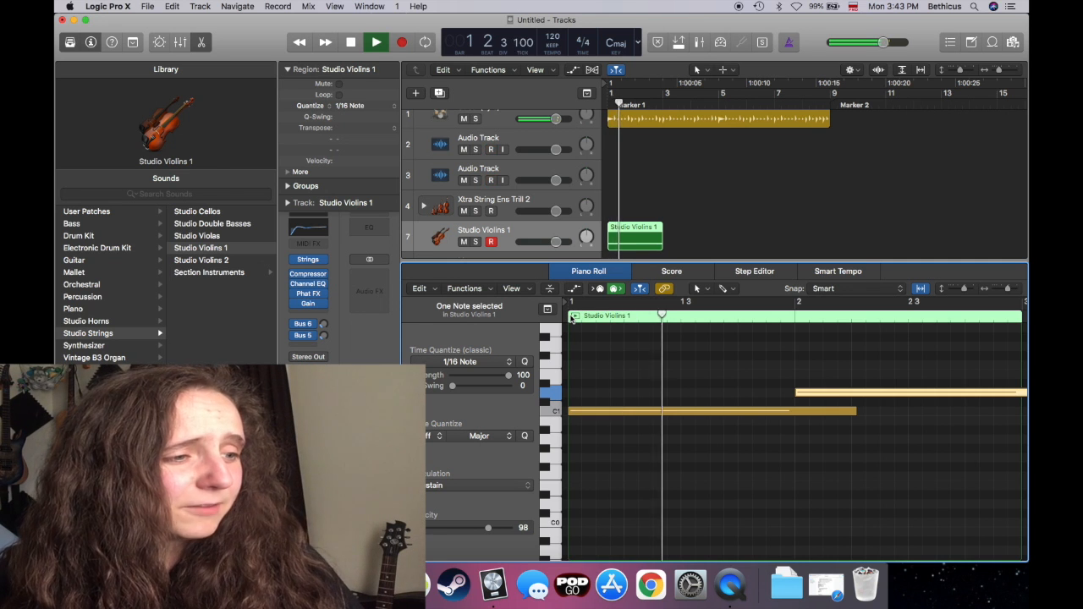
key(space)
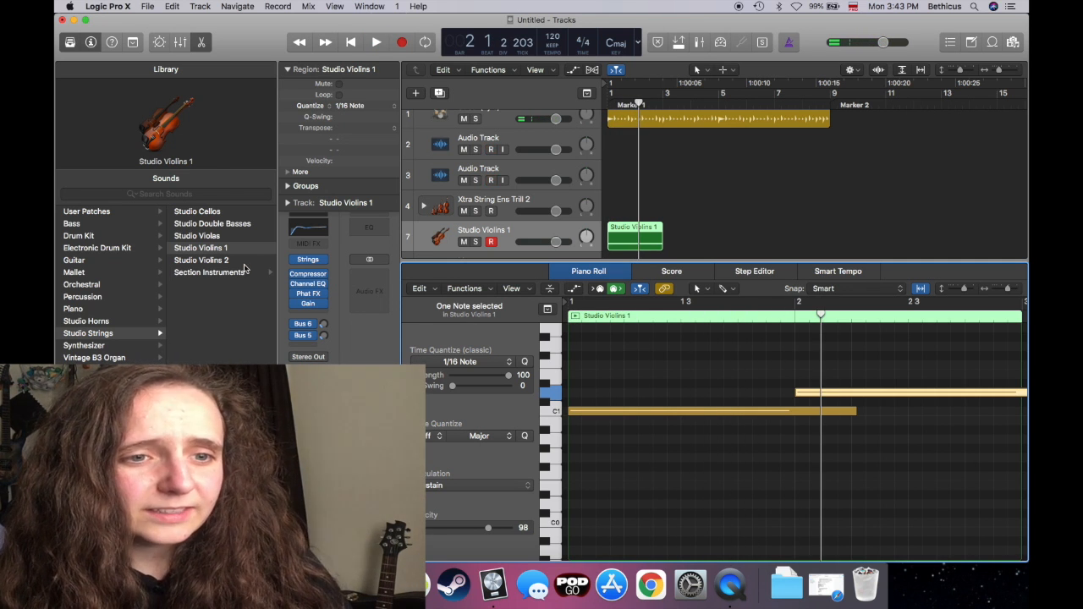
Replace the Studio Violins 1 sound on the selected track with the East Bay drum kit.
click(85, 237)
click(196, 260)
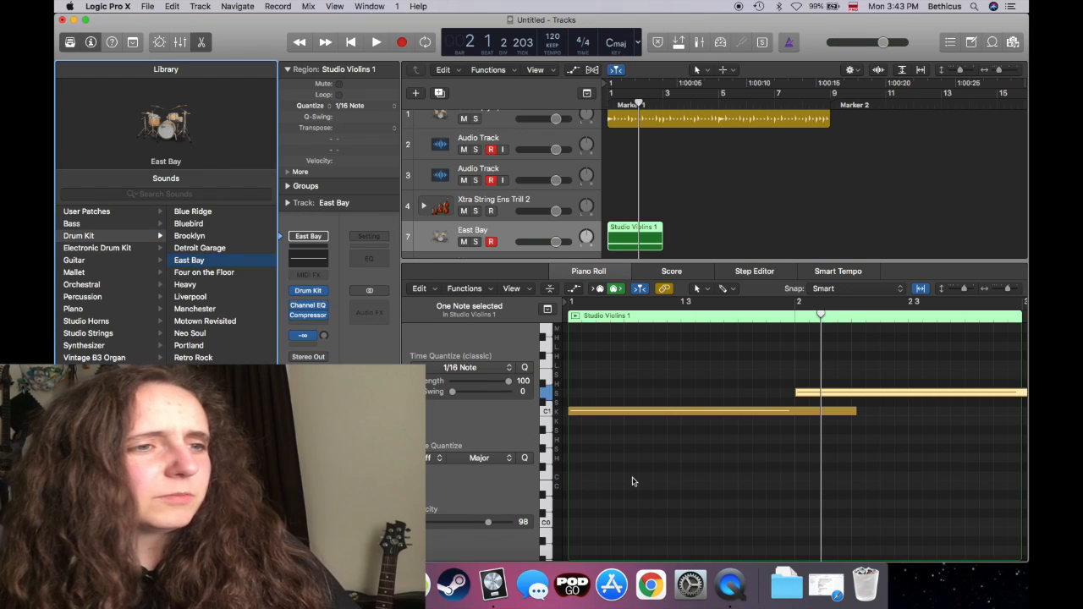
Delete the SoCal drummer track together with its Drummer region.
click(506, 110)
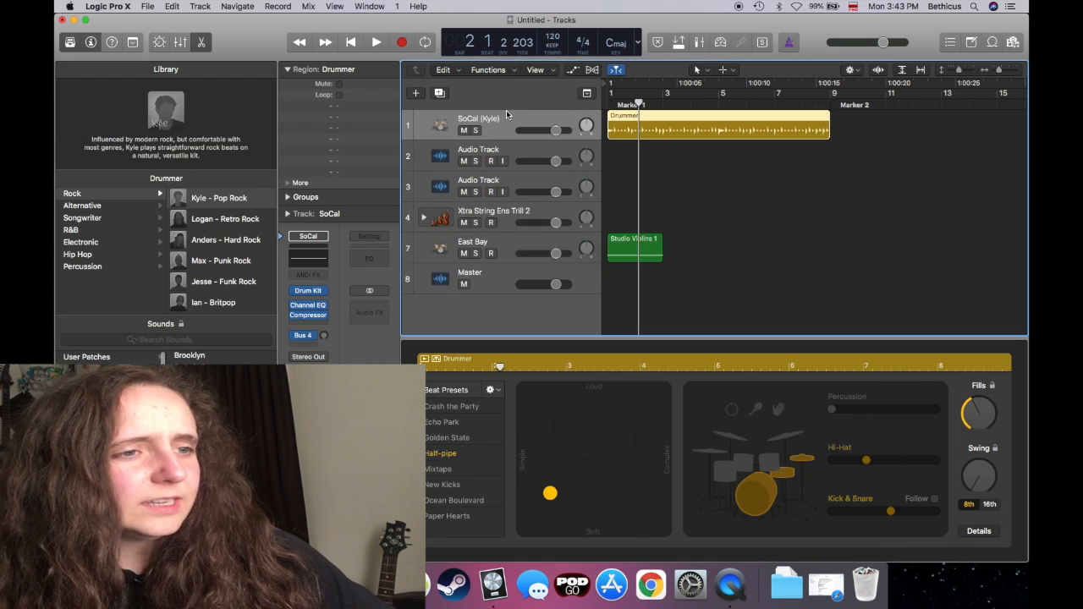
key(super+BackSpace)
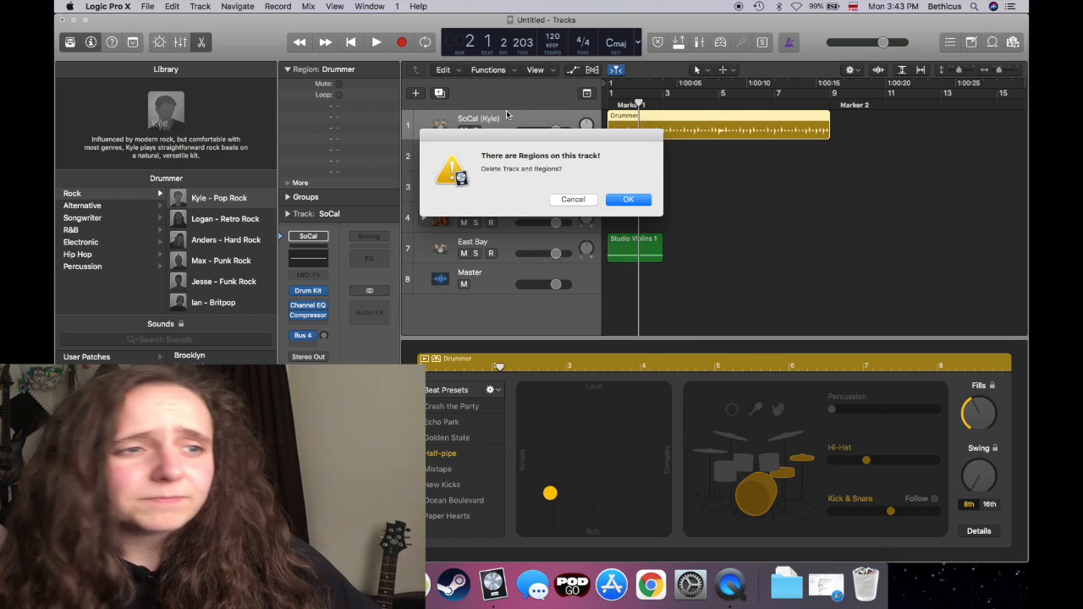
key(Return)
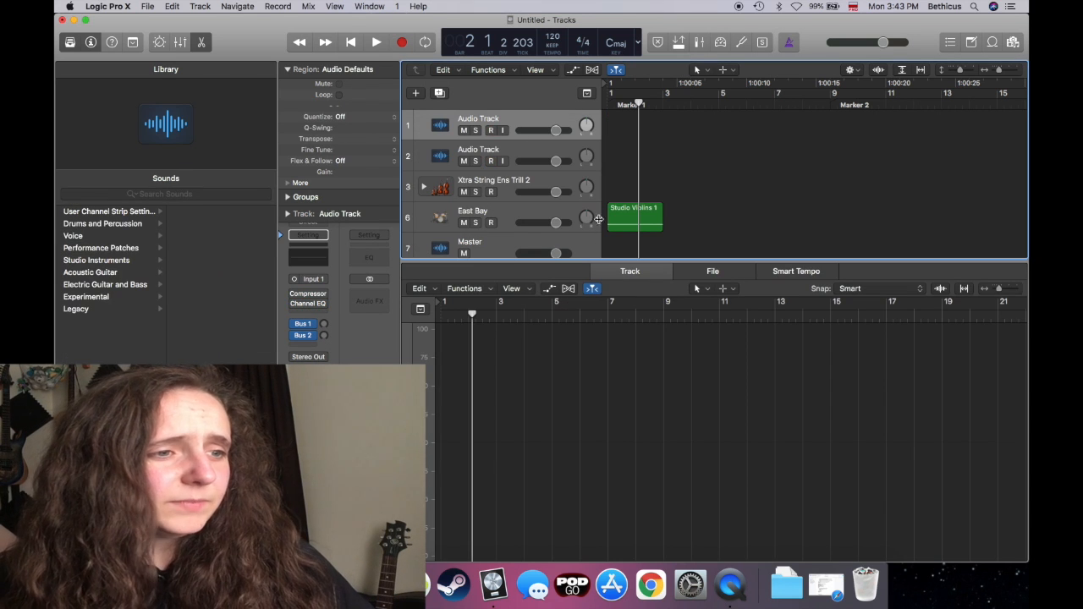
Select the East Bay track and shorten its kick note (C1) at bar 1 to an eighth note.
click(513, 217)
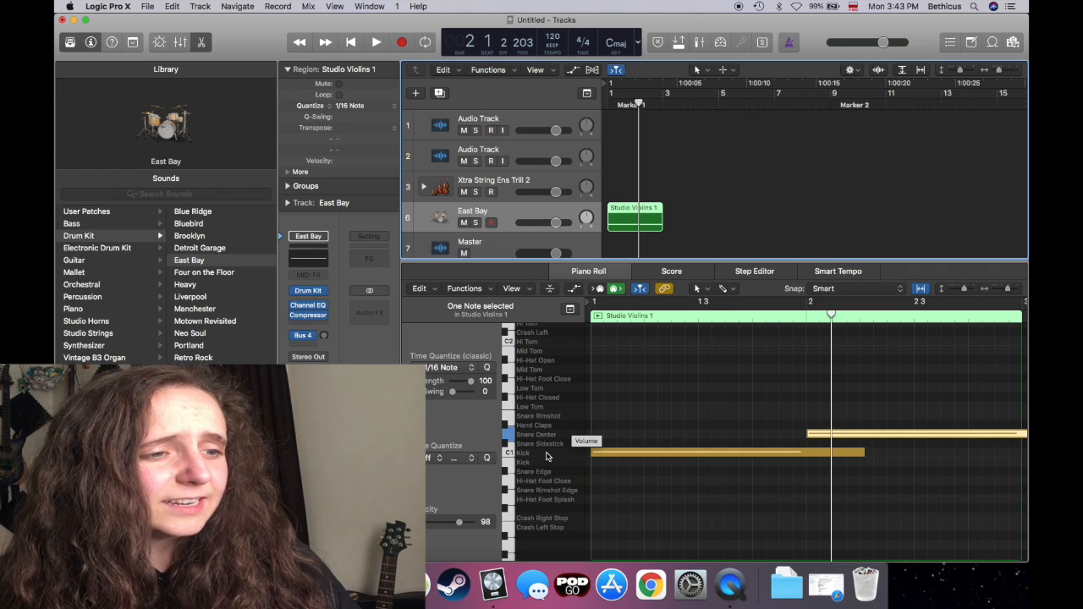
scroll(559, 388, up, 5)
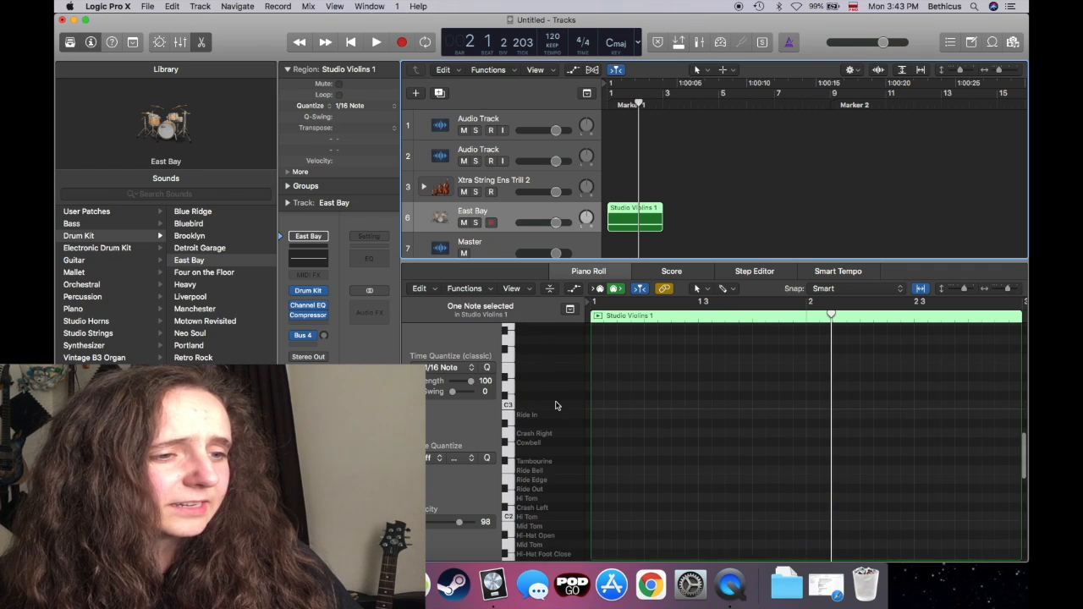
scroll(556, 405, down, 5)
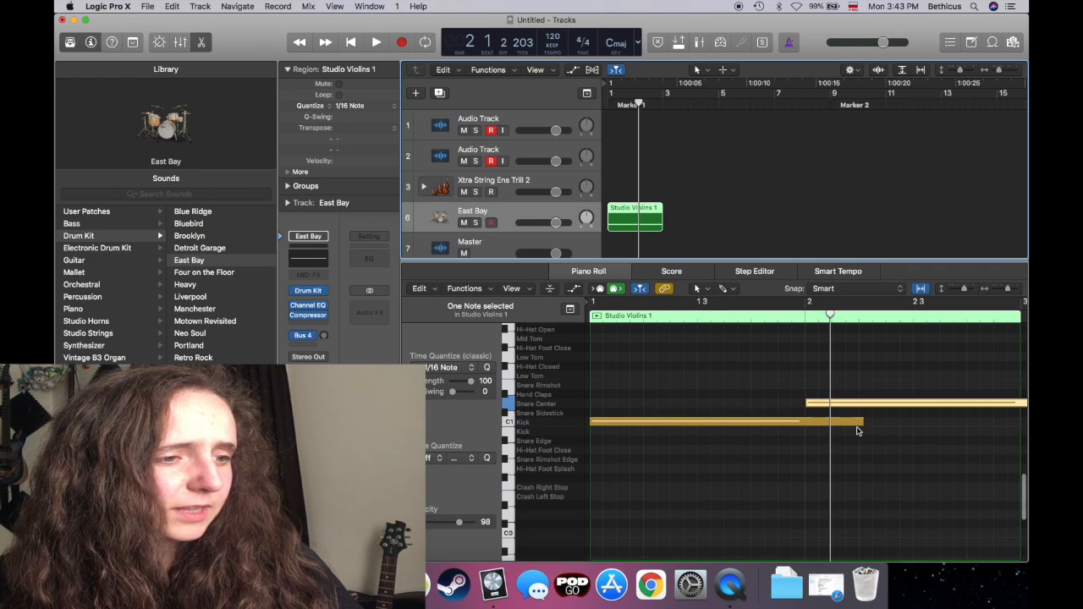
drag(858, 427, 615, 451)
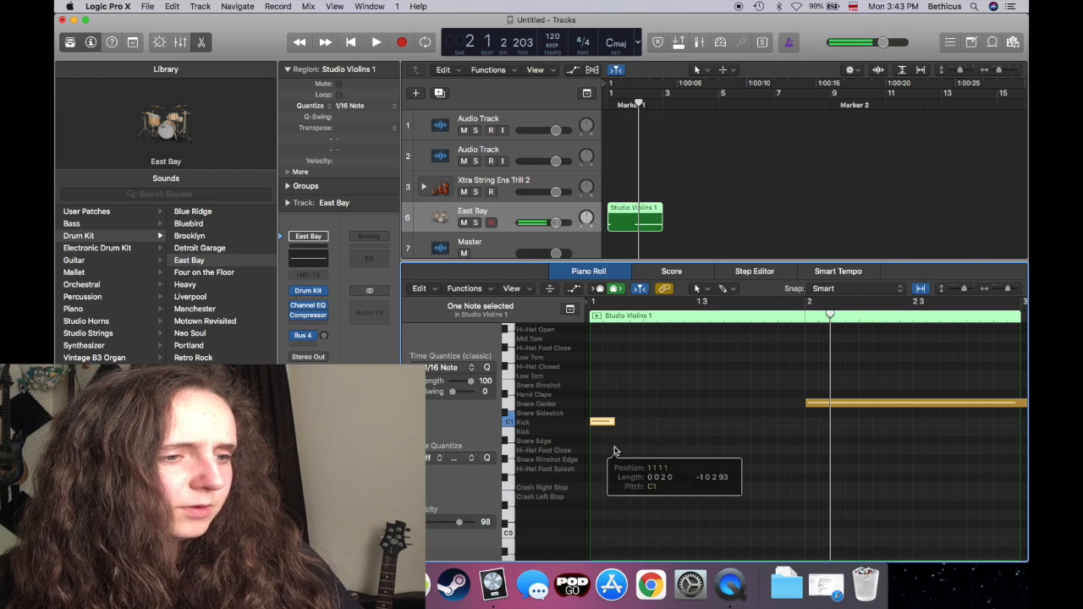
Add eighth-note kicks after the first and in beat 3, plus snares on beats 2 and 4, and delete the long bar 2 snare.
click(628, 422)
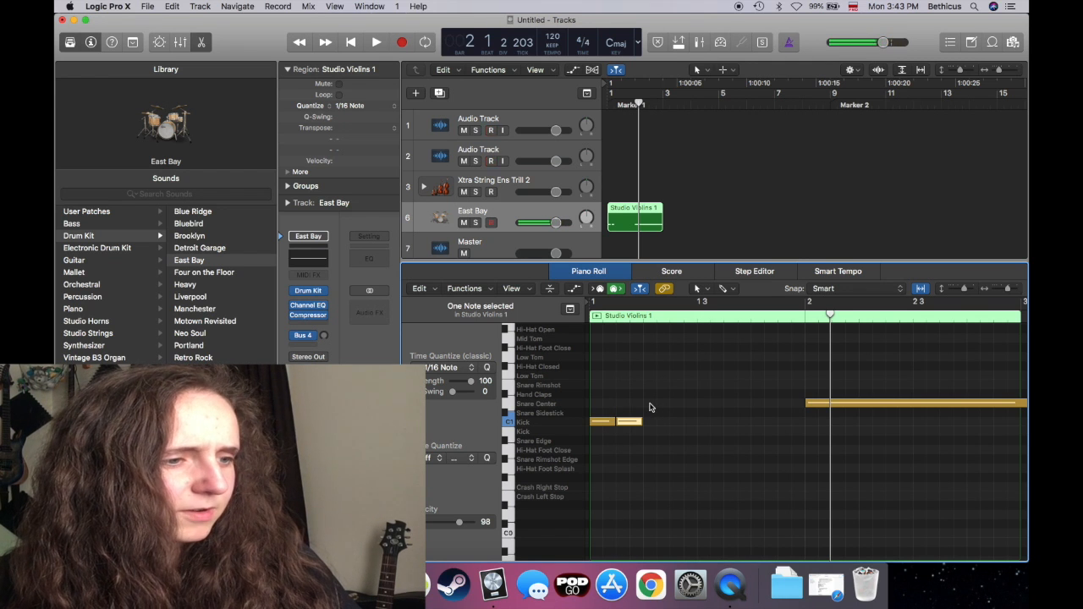
click(651, 404)
click(704, 422)
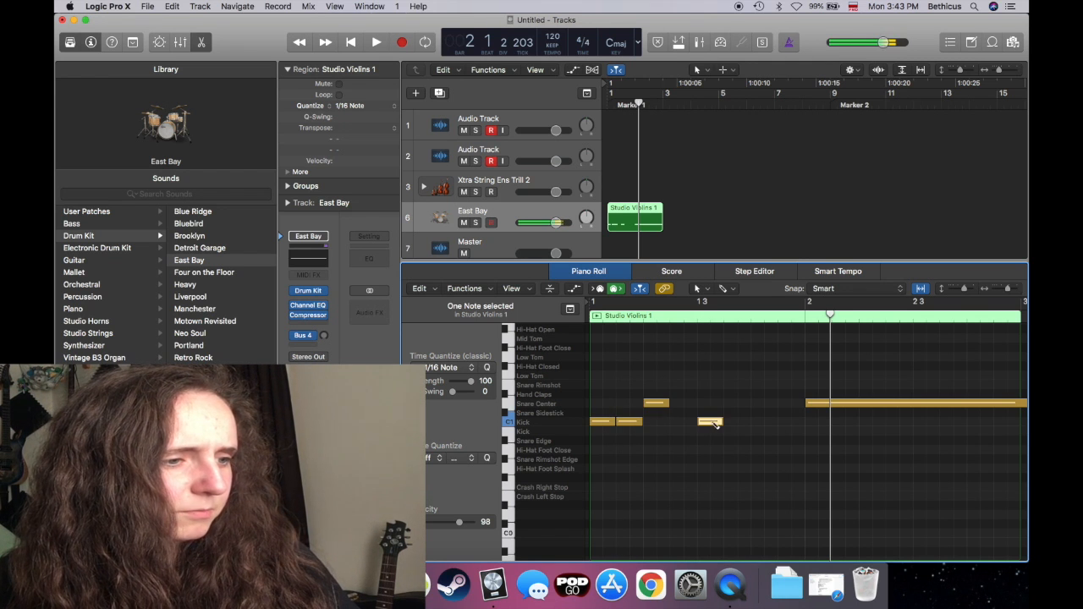
click(736, 423)
click(756, 403)
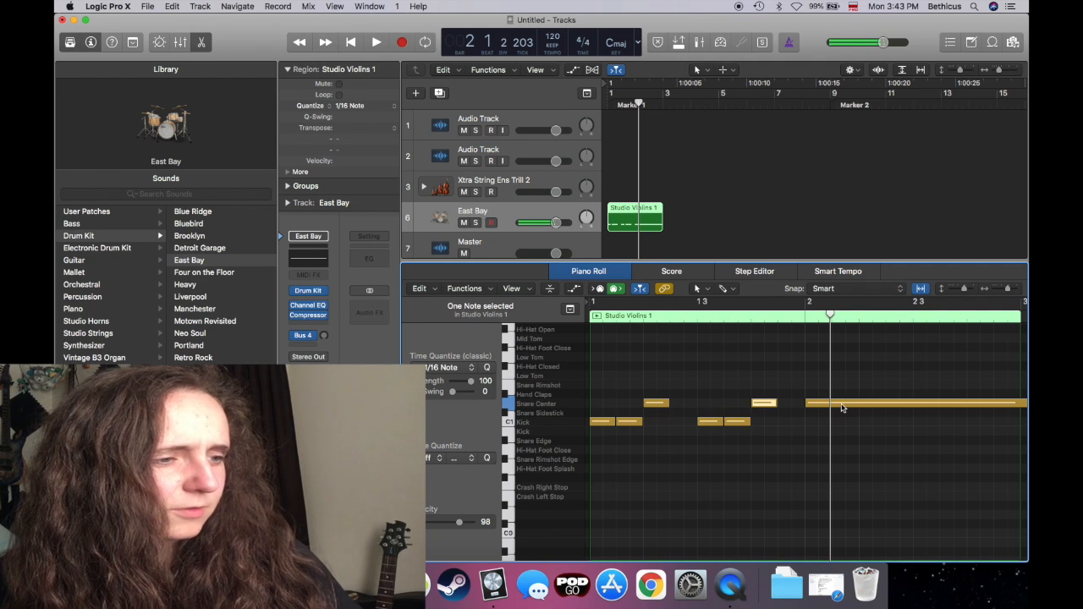
click(842, 408)
key(Delete)
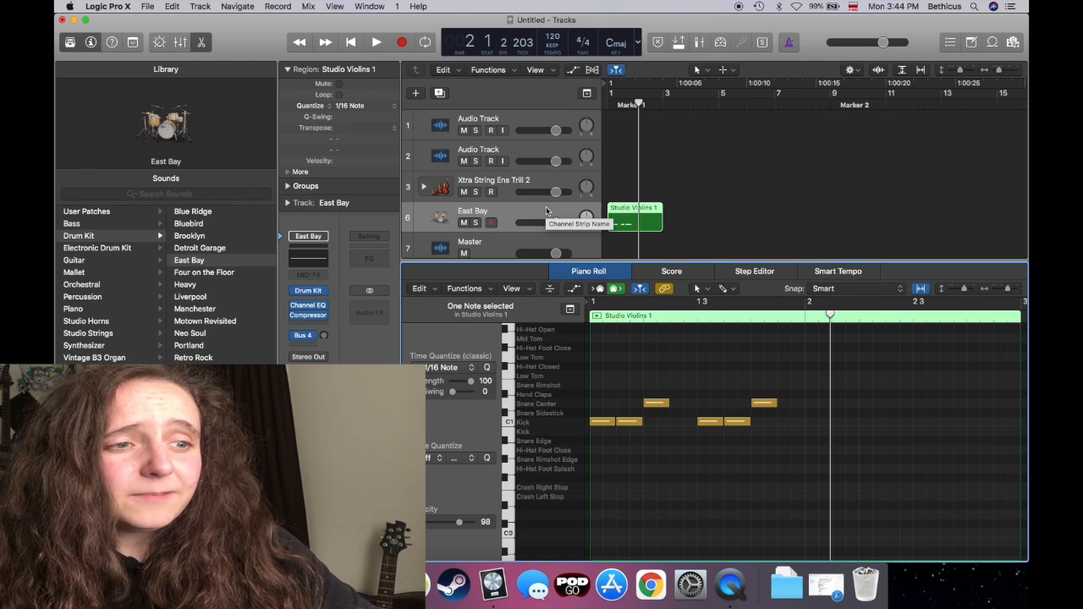
Create three more tracks with the East Bay drum kit by duplicating the East Bay track's settings.
key(super+d)
key(super+d)
key(super+d)
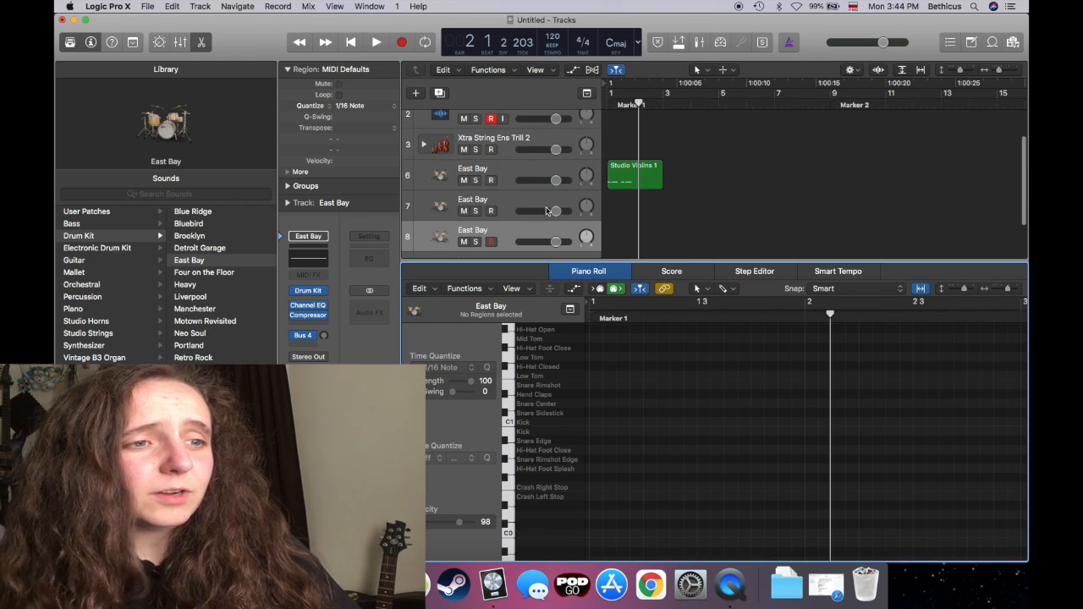
Rename the four East Bay tracks, in order, as Kick, Snar, Cymbals and Toms.
double_click(472, 138)
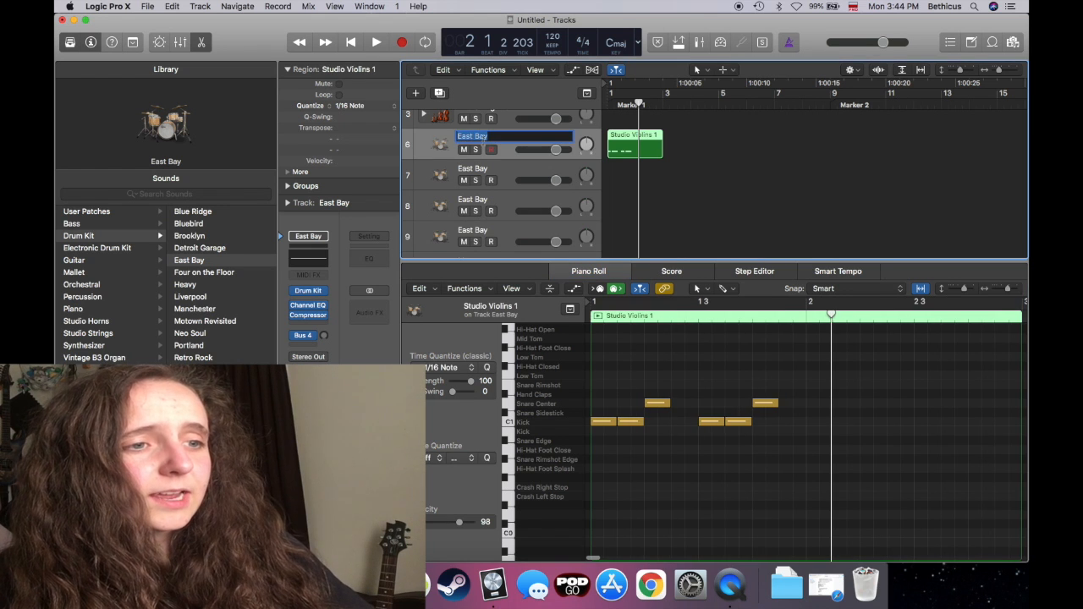
text(Kick)
key(Return)
double_click(472, 169)
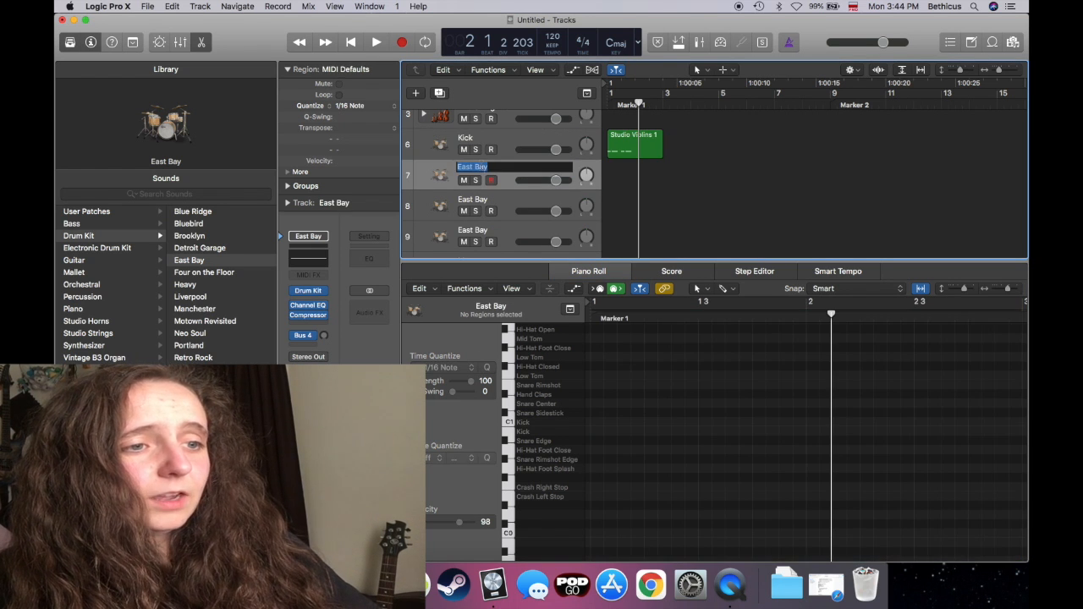
text(Snar)
key(Return)
double_click(482, 200)
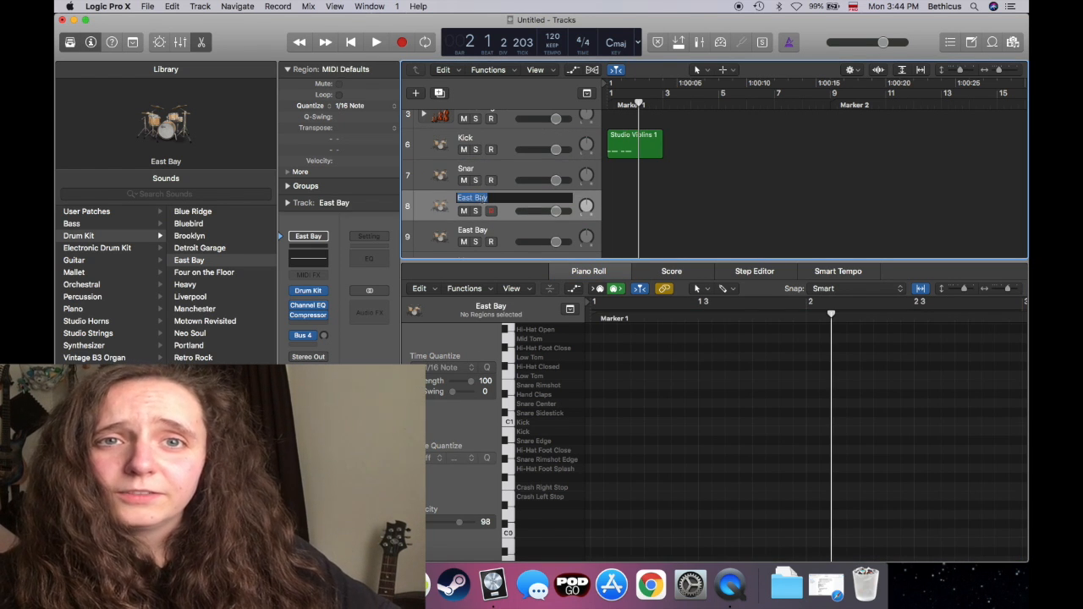
text(Cymbals)
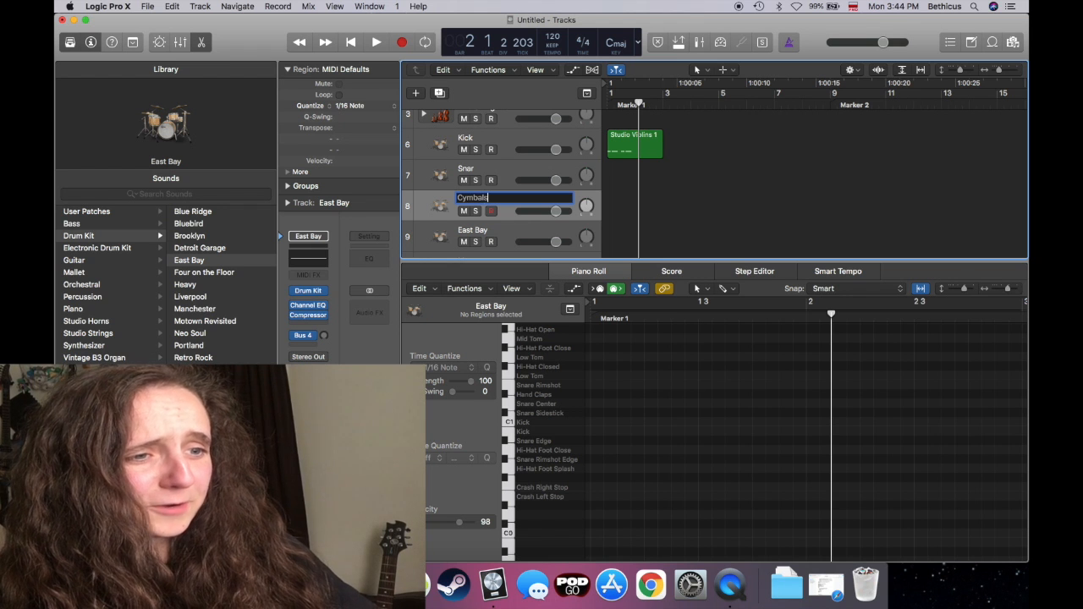
key(Return)
double_click(485, 228)
text(Toms)
key(Return)
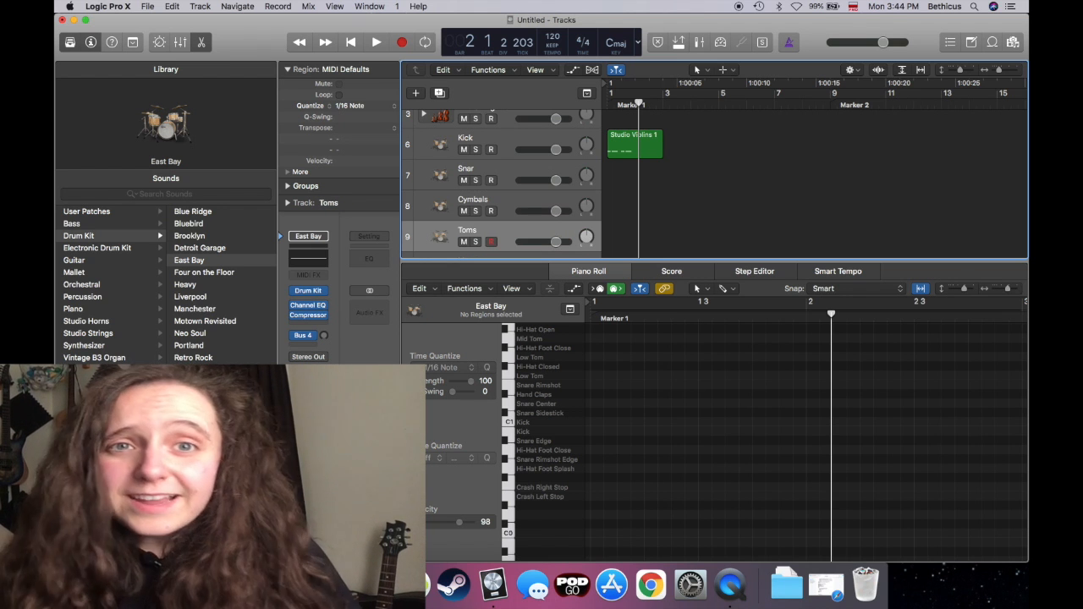
Apply the Refresh Kick drum preset to the Kick track's Channel EQ and close the plug-in.
click(473, 138)
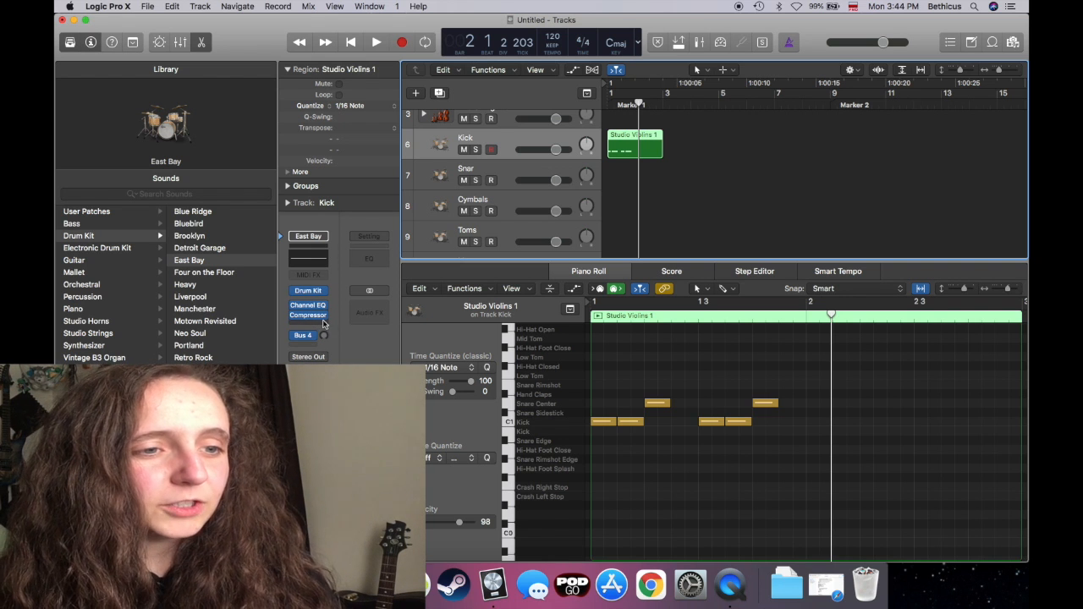
click(320, 263)
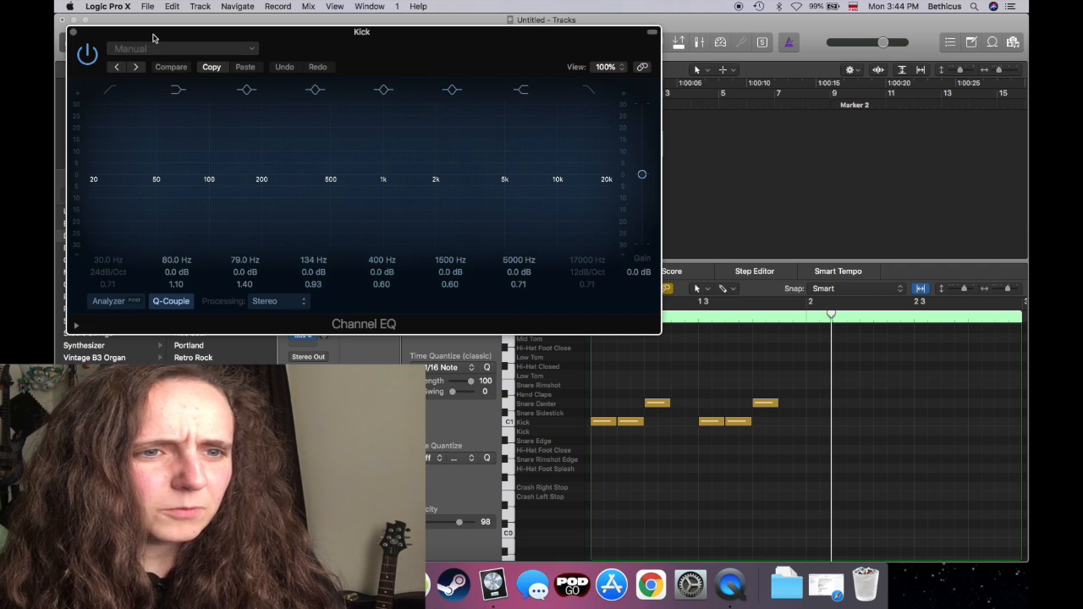
click(177, 53)
mouse_move(186, 269)
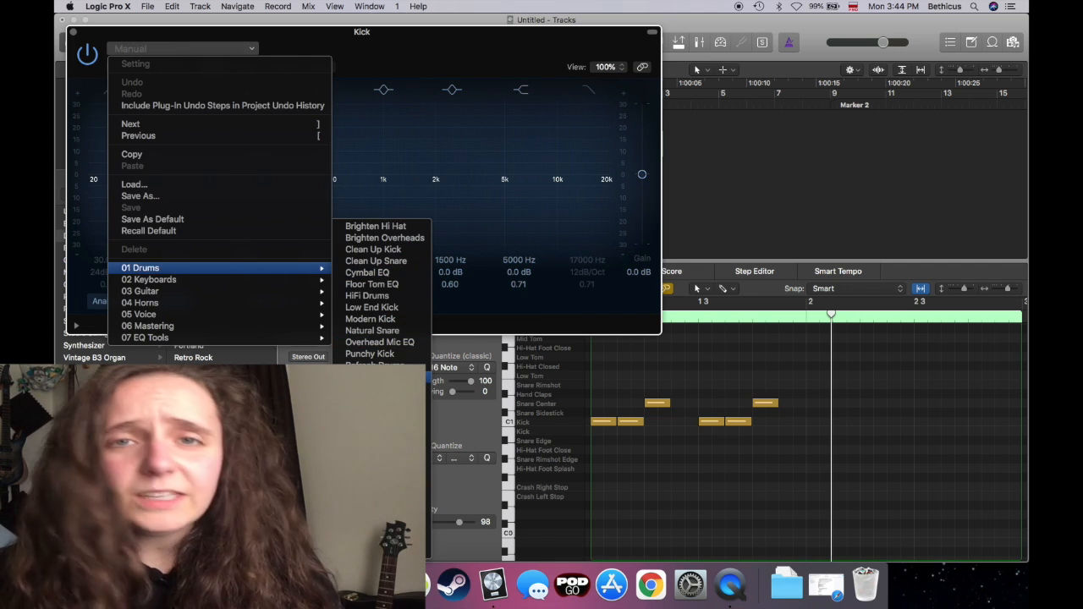
click(373, 378)
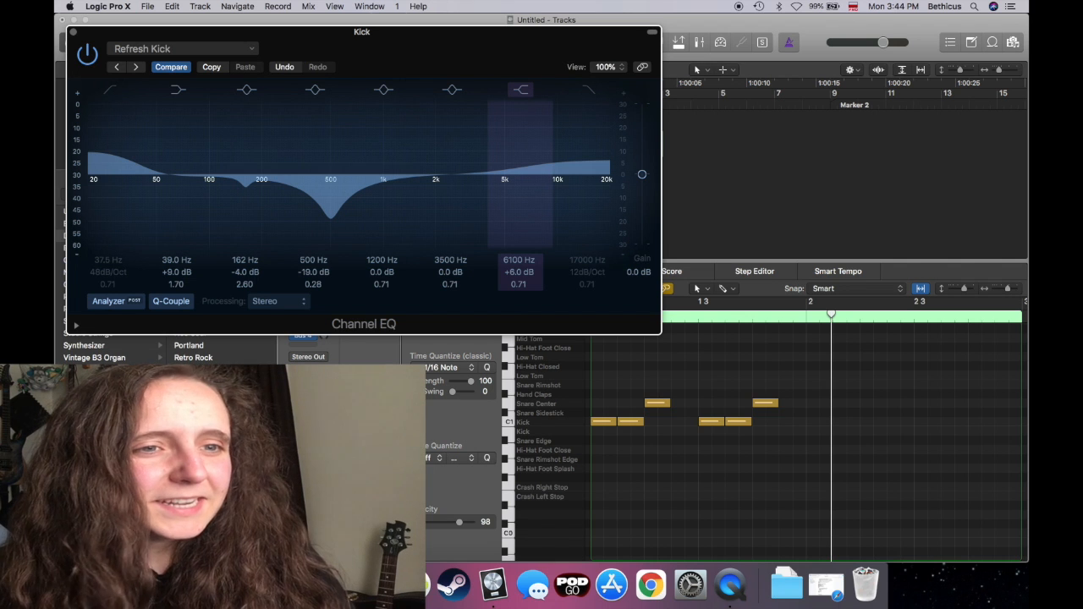
click(71, 32)
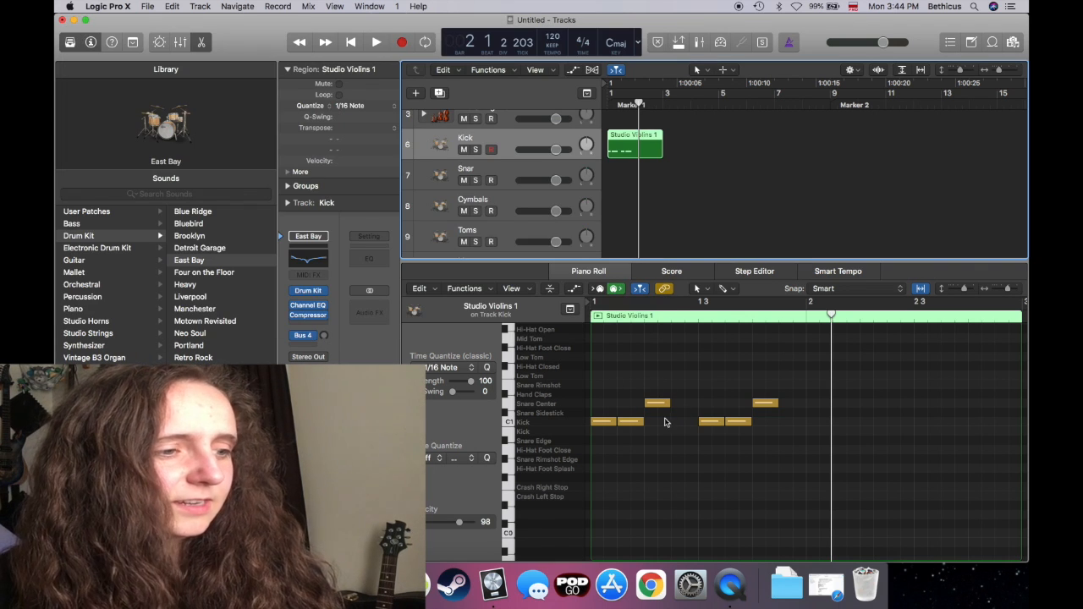
Cut the two Snare Center notes from the Kick track's region and paste them onto the Snar track at bar 1 beat 2.
click(656, 404)
shift+click(761, 405)
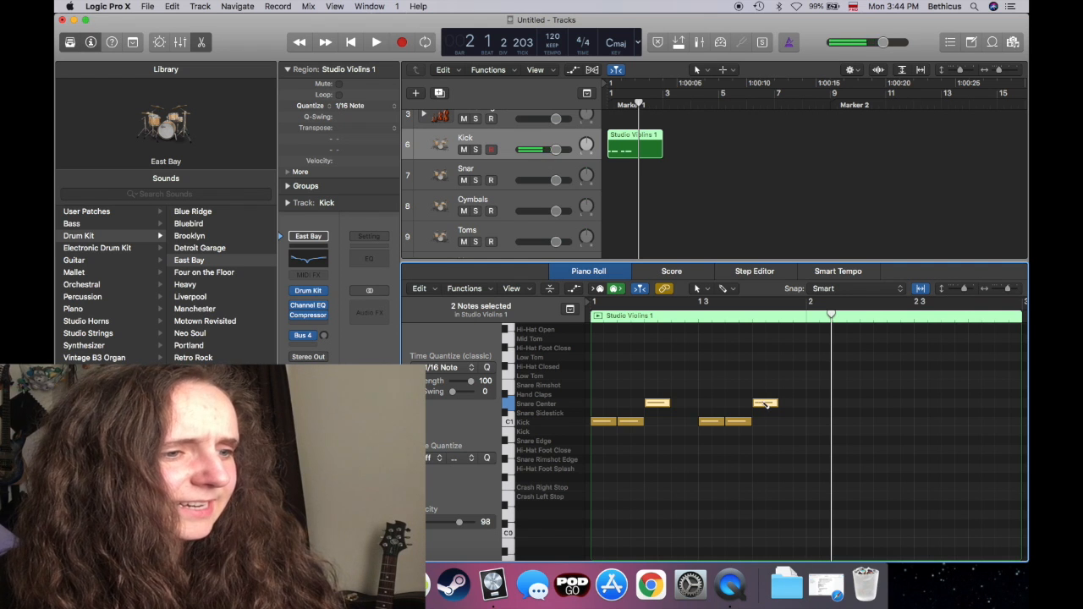
key(Delete)
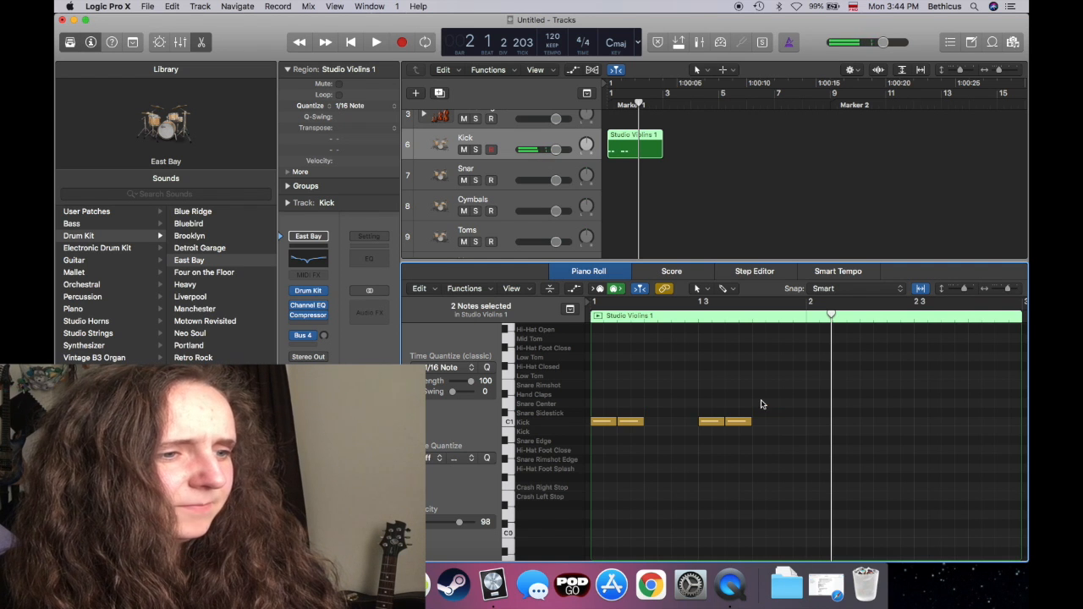
click(645, 320)
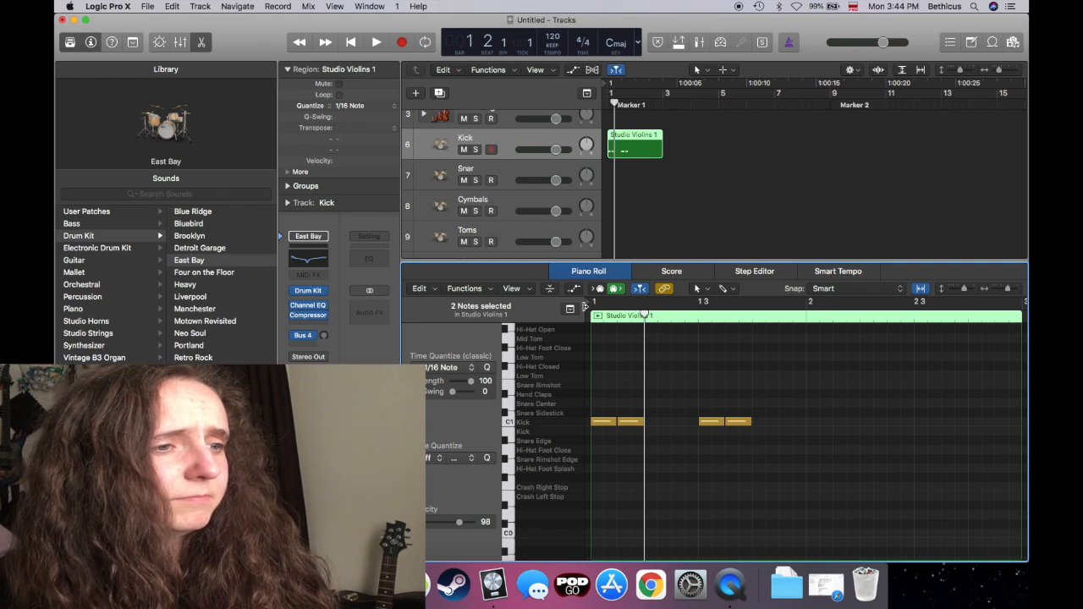
click(493, 174)
key(r)
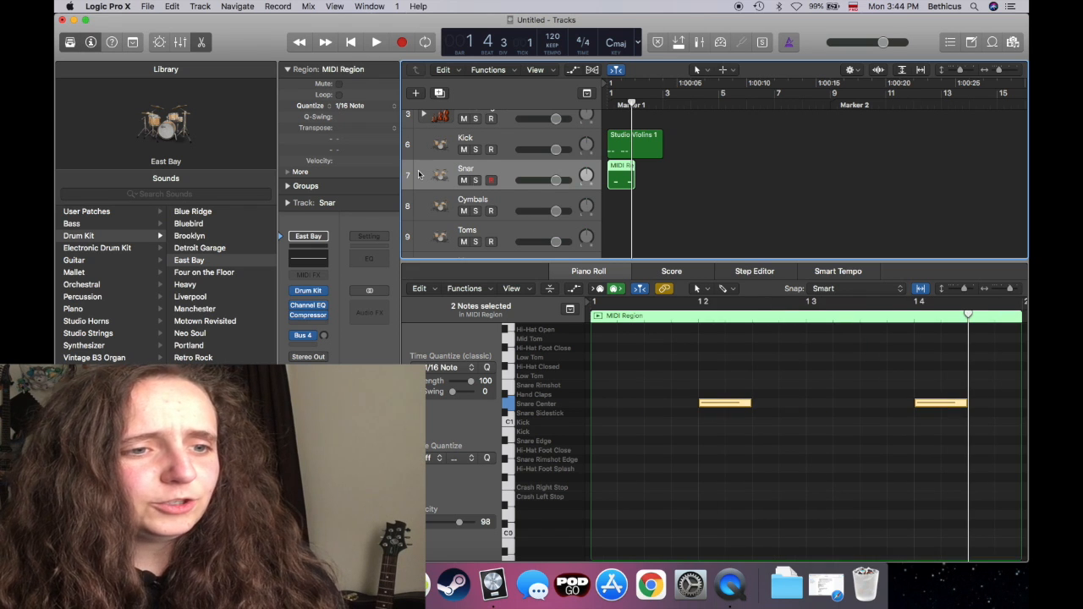
Apply the Natural Snare drum preset to the Snar track's Channel EQ and close the plug-in.
click(308, 310)
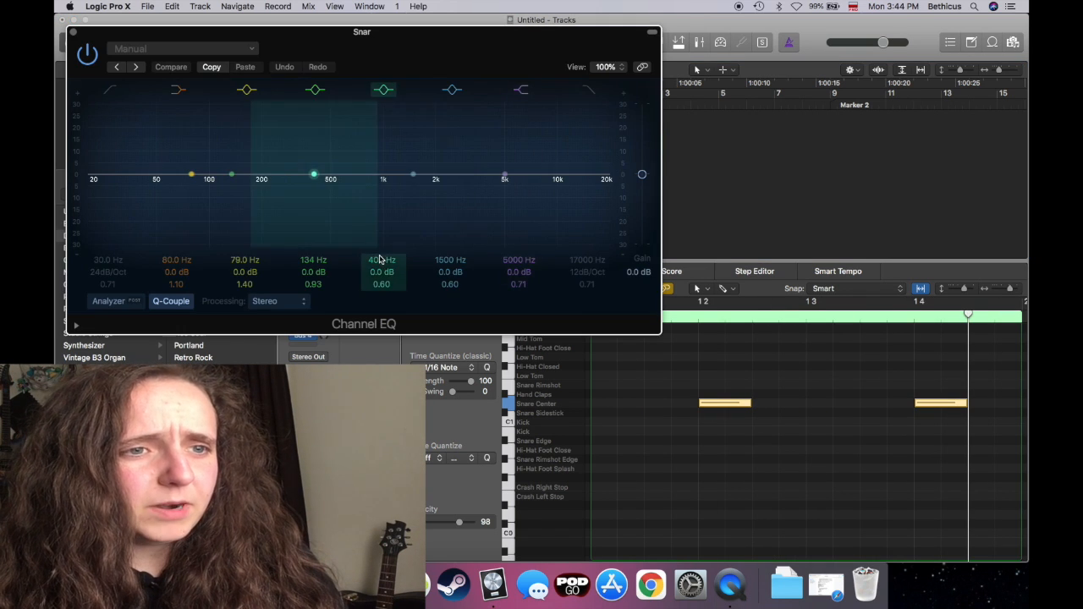
click(208, 48)
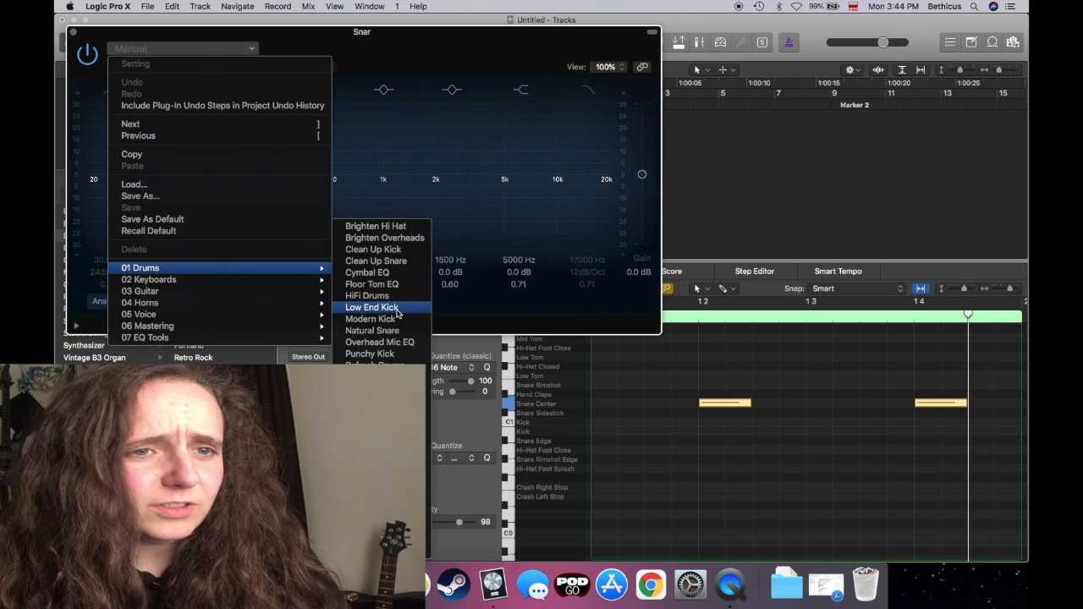
click(382, 326)
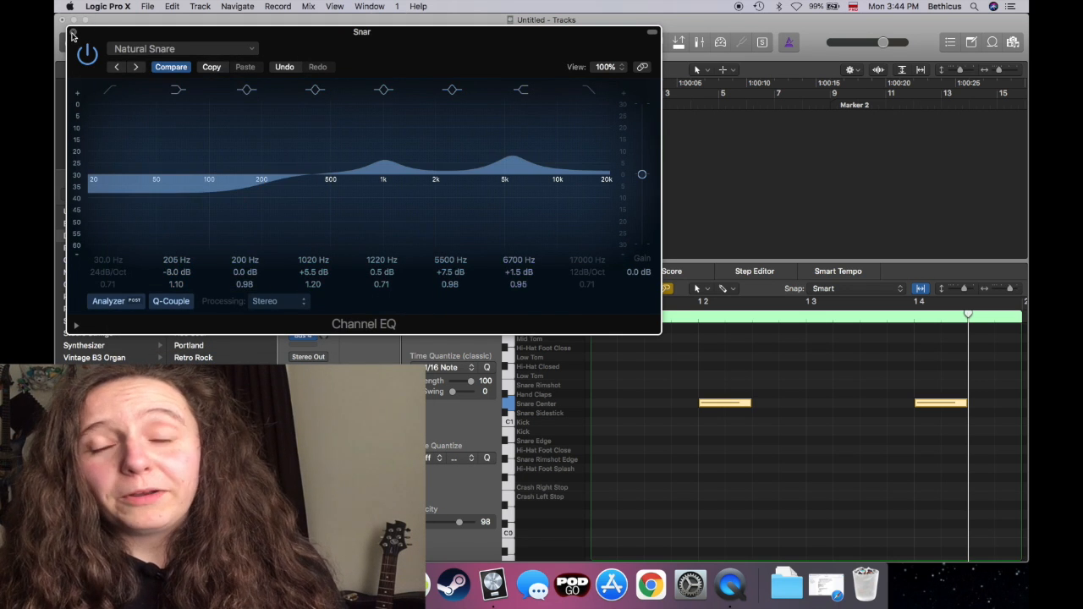
click(72, 31)
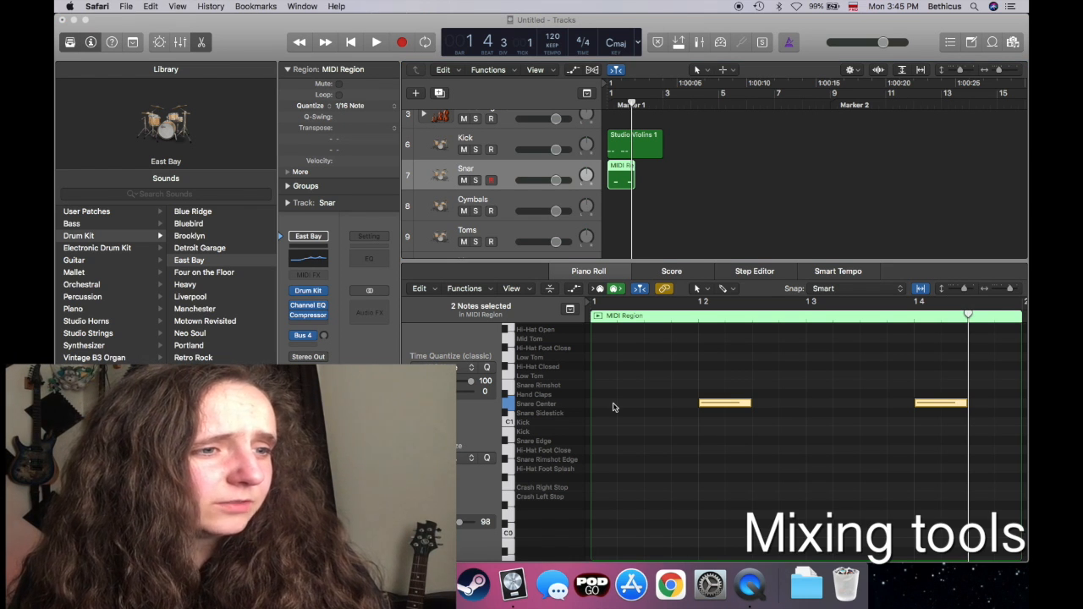
Select the first audio track and hide both the editor area and the Library.
scroll(686, 193, up, 3)
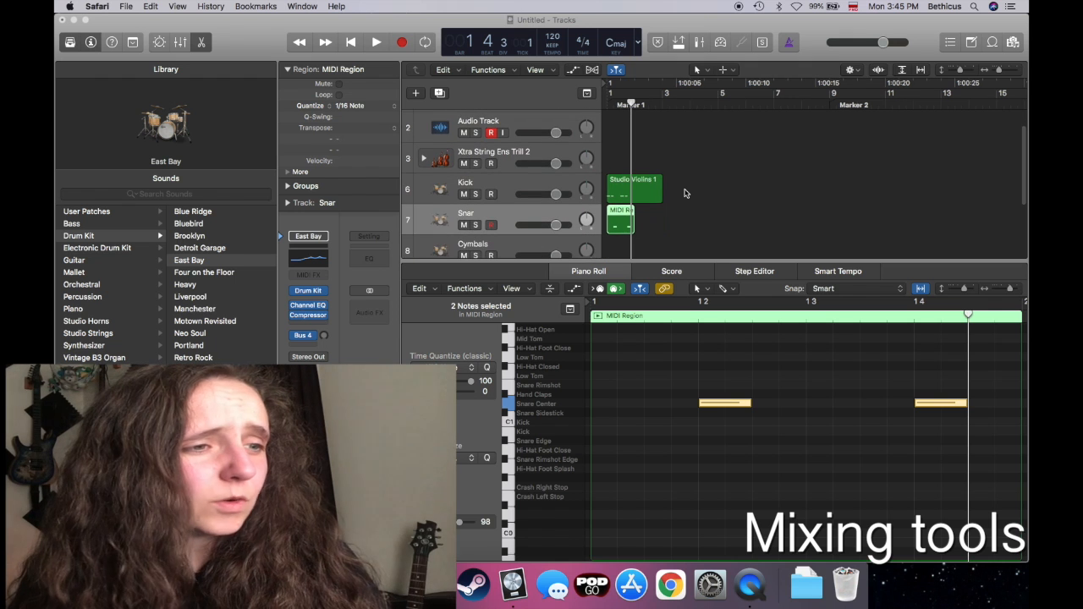
scroll(592, 165, up, 2)
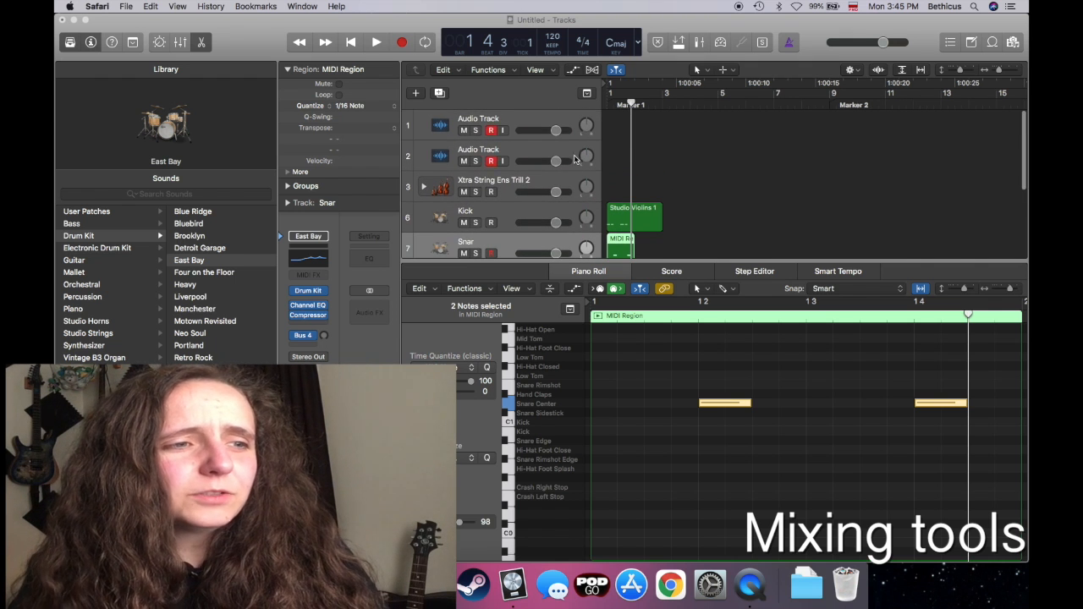
click(532, 127)
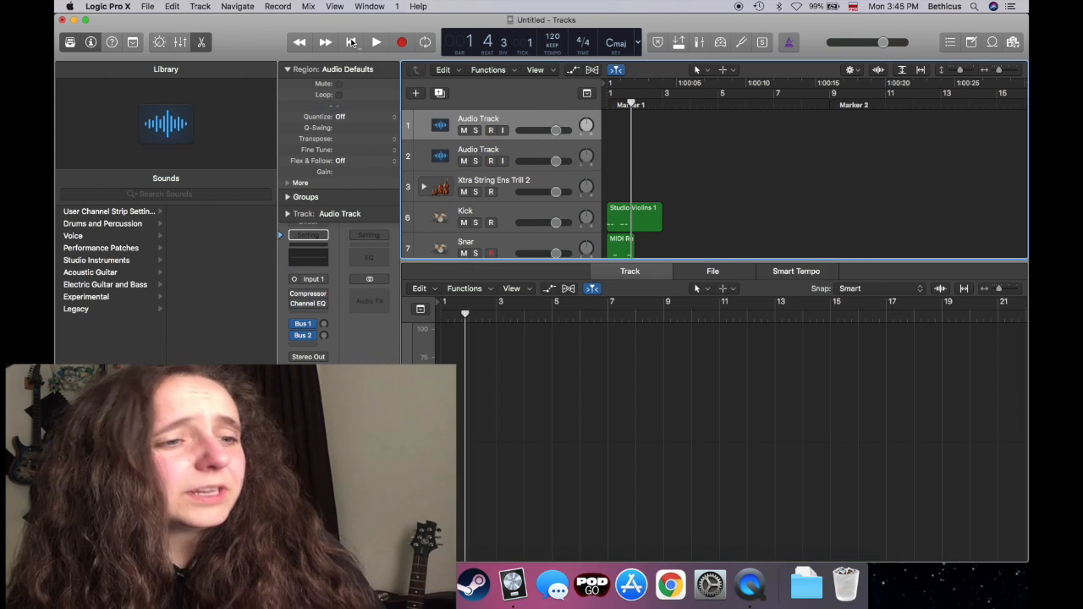
click(199, 44)
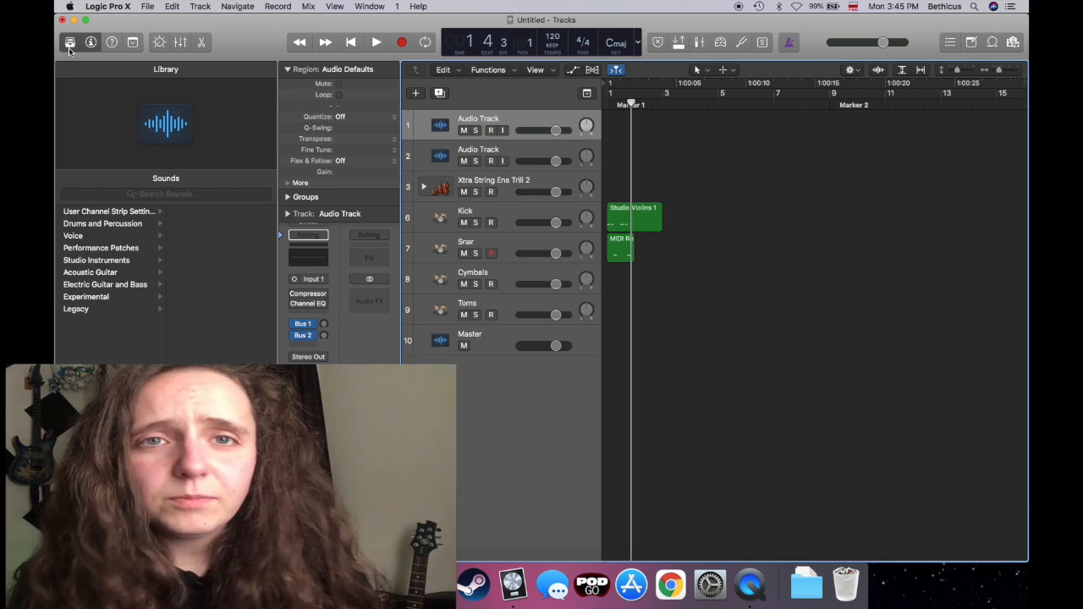
key(y)
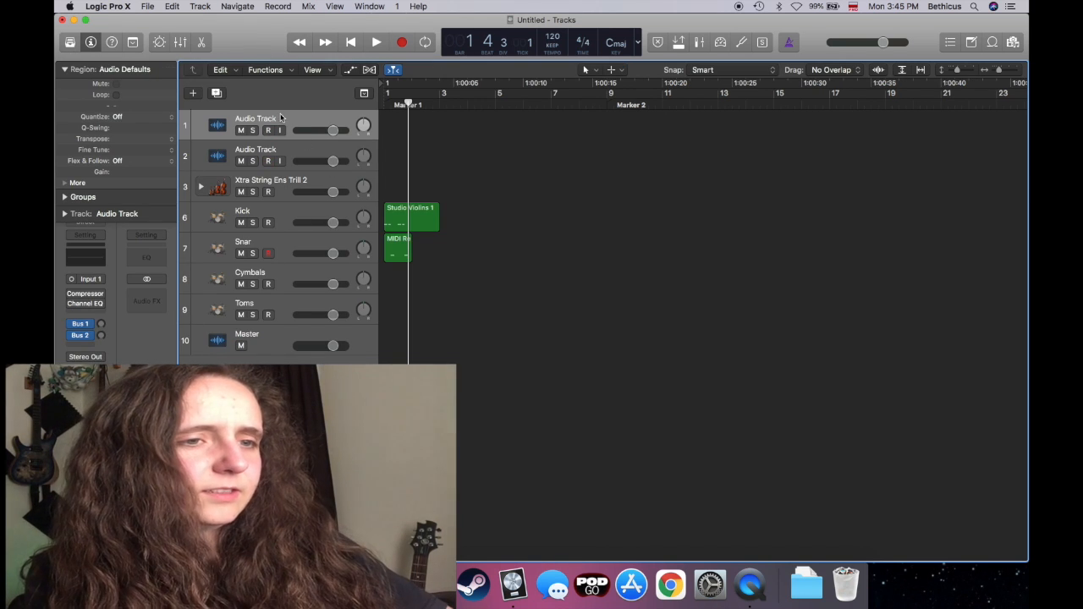
Rename the first audio track as Guitar Track.
double_click(270, 118)
text(Guitar )
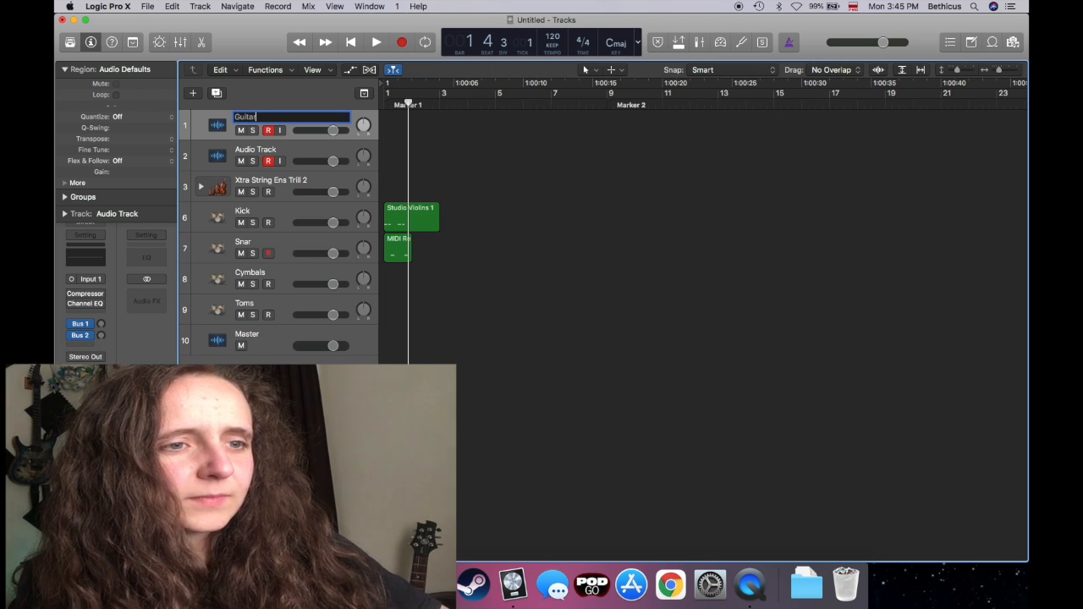
text(Track)
key(Return)
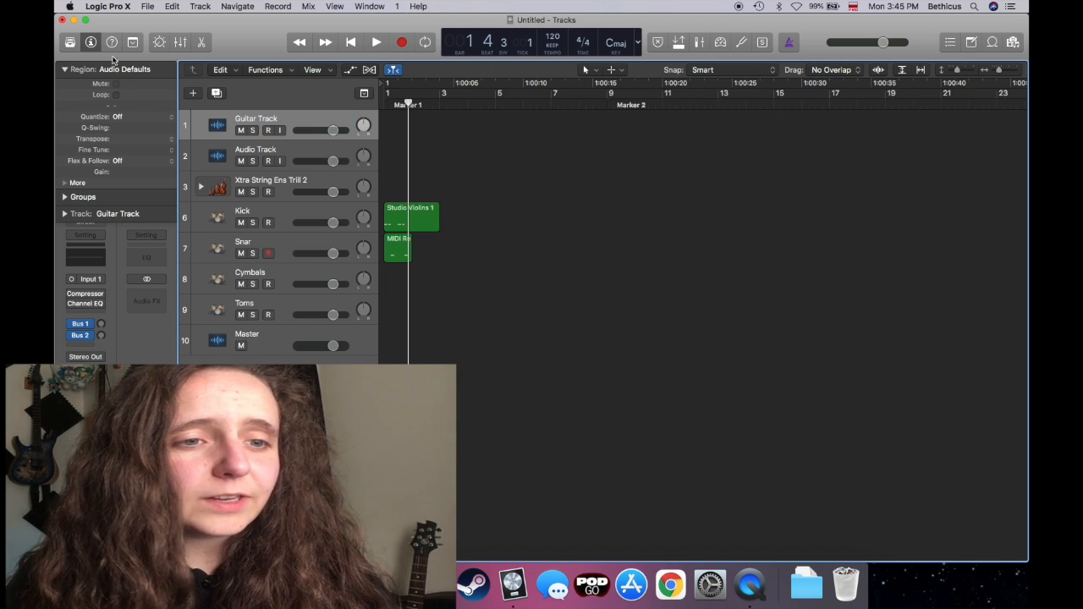
Load the Phantom Tremolo crunch guitar sound from the Library onto the Guitar Track.
click(70, 43)
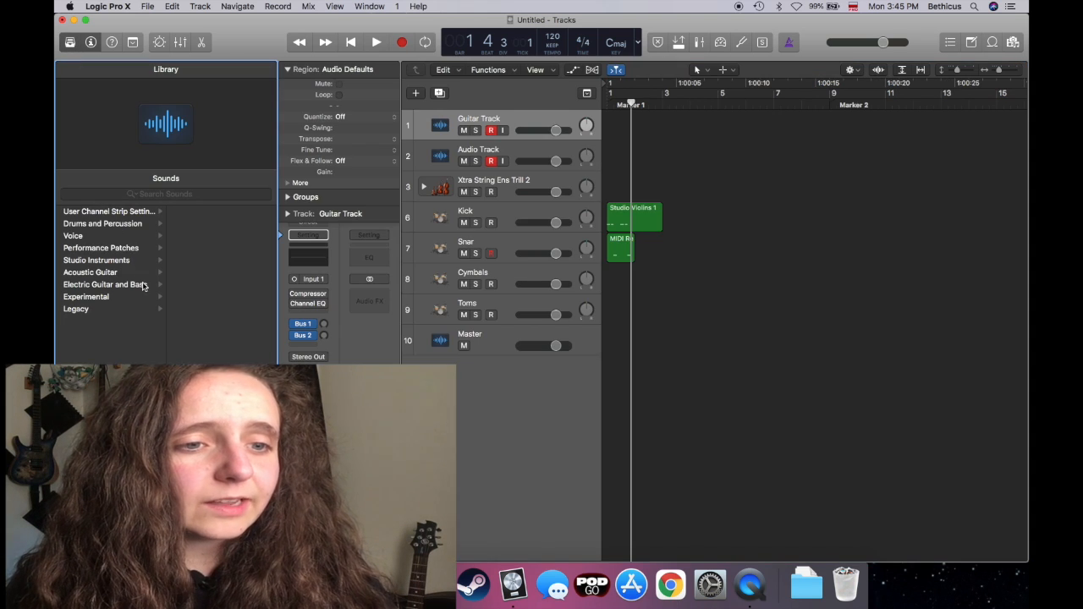
click(99, 286)
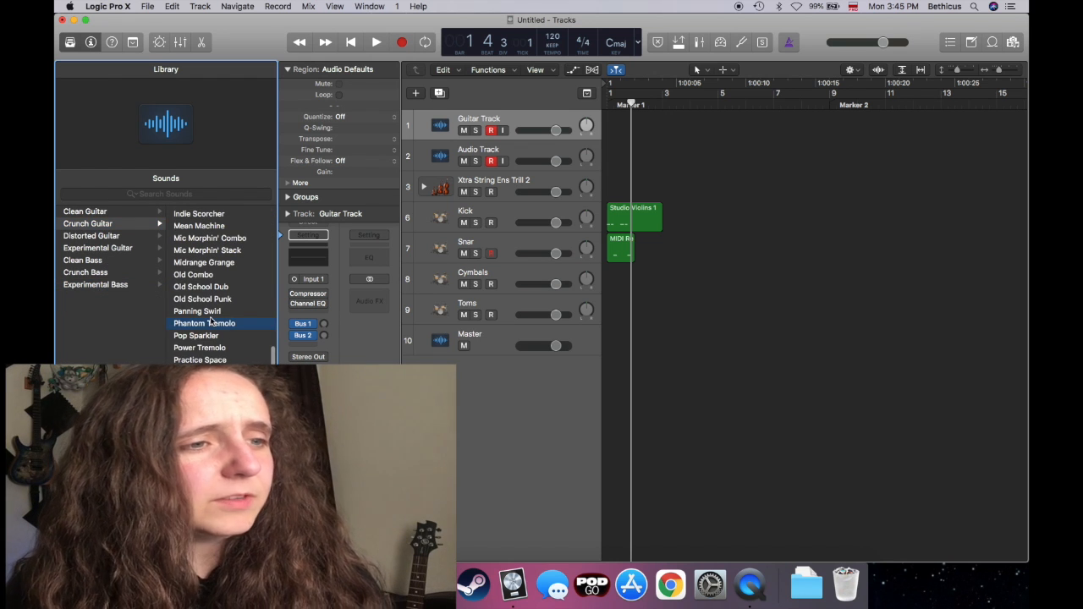
click(210, 321)
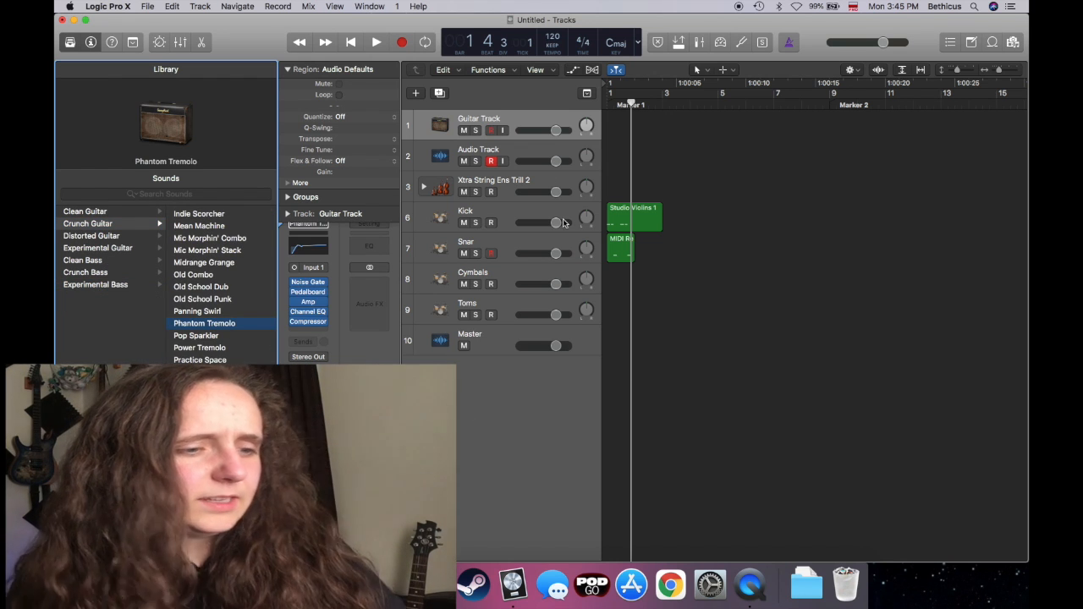
Rename the second audio track as Vocal Track.
double_click(479, 148)
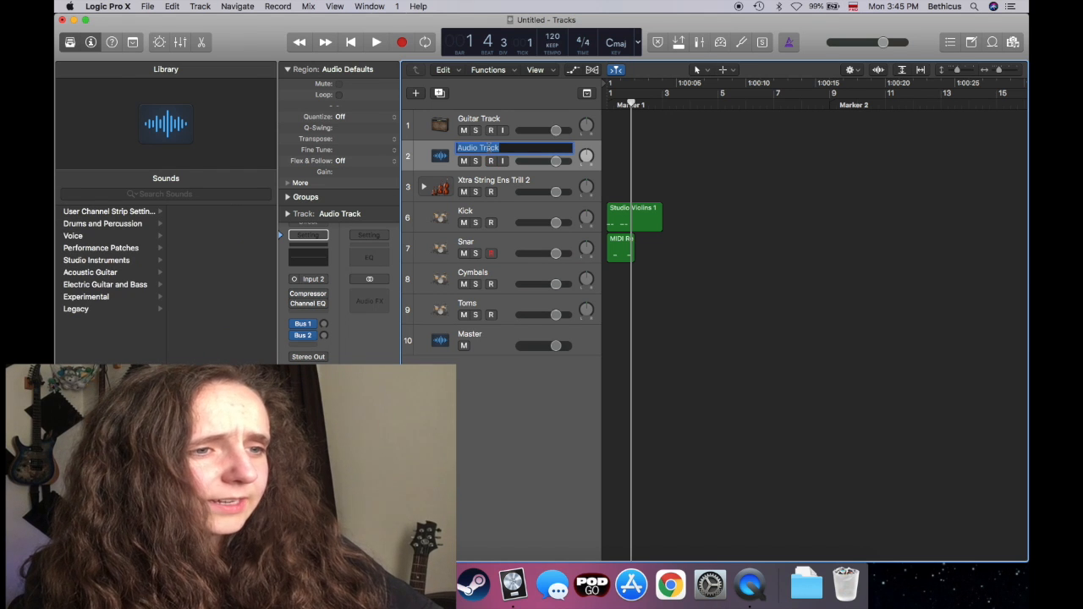
text(Vocal T)
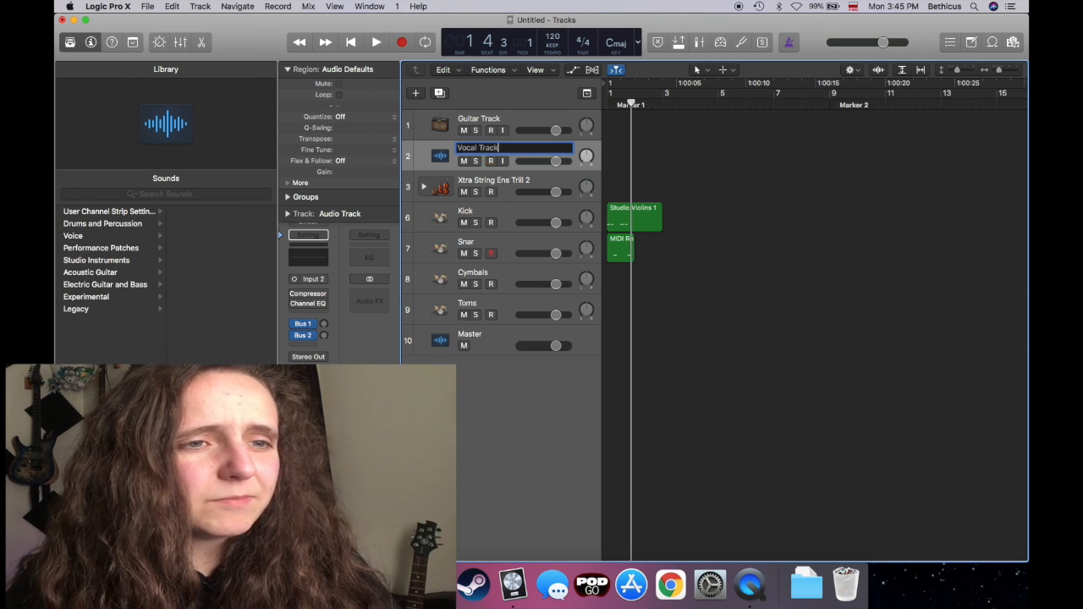
key(Return)
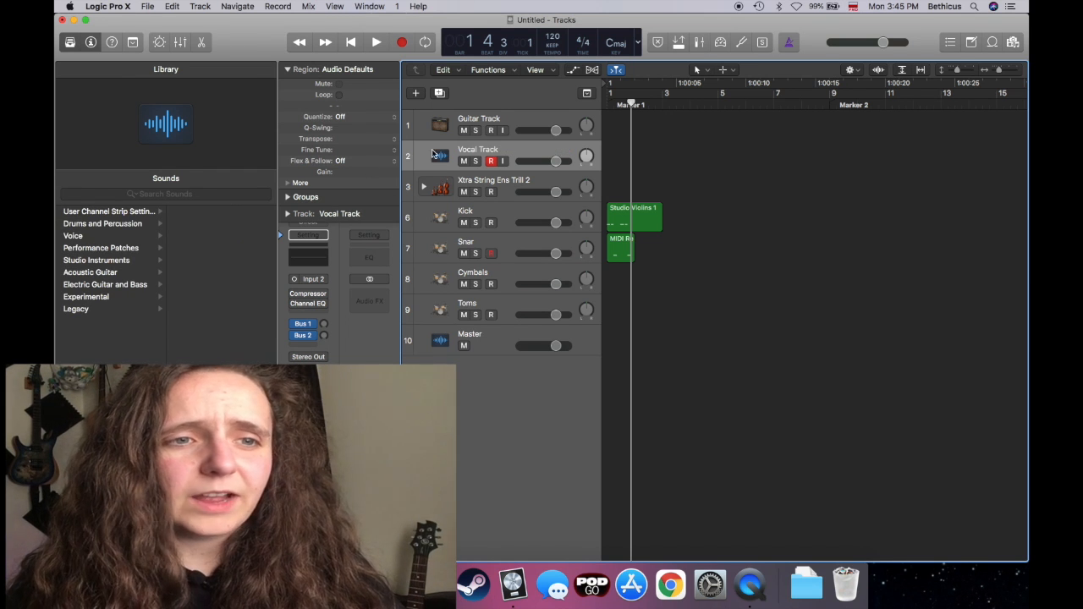
Load the Bright Vocal voice sound from the Library onto the Vocal Track, then hide the Library.
click(68, 45)
click(68, 44)
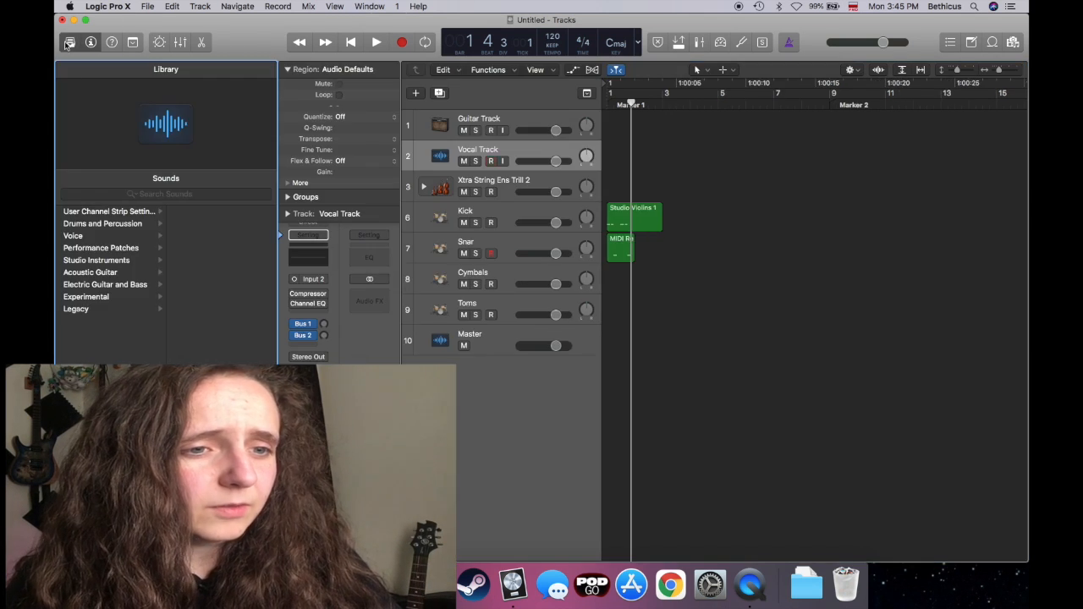
click(81, 238)
click(195, 263)
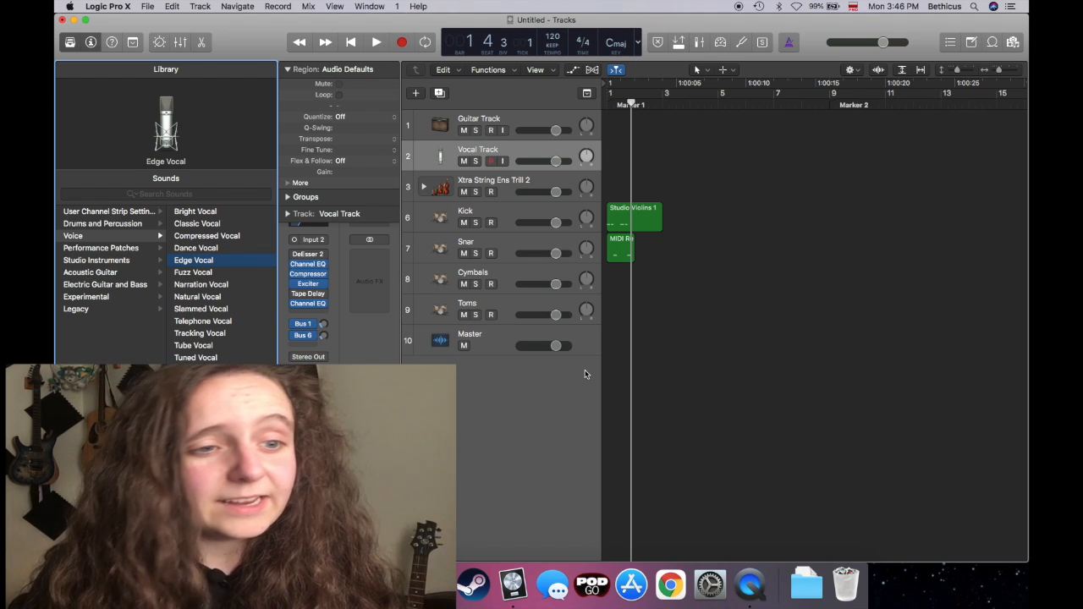
click(209, 322)
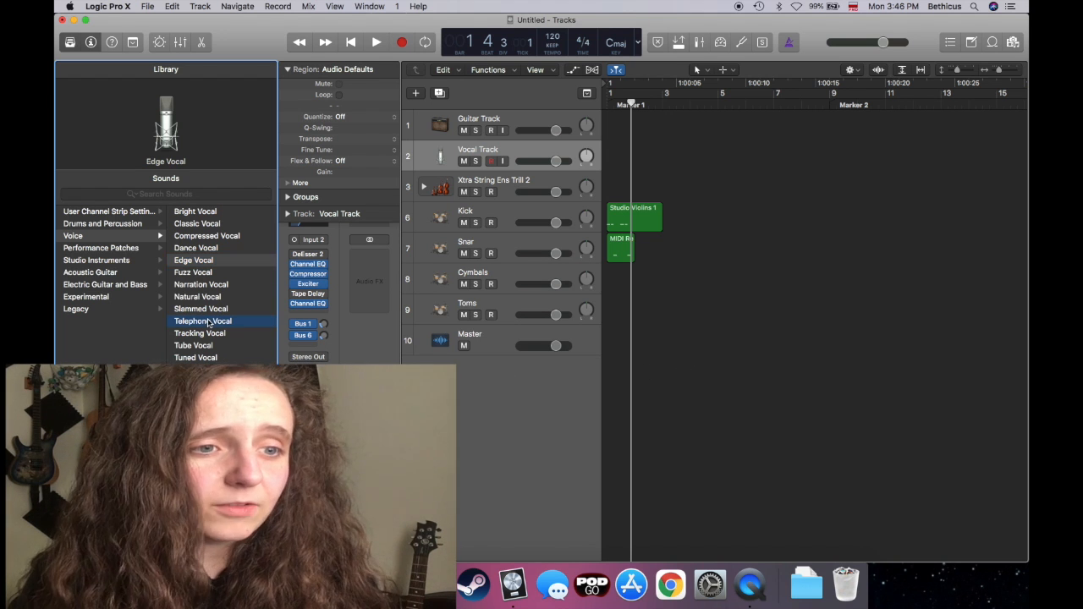
click(196, 213)
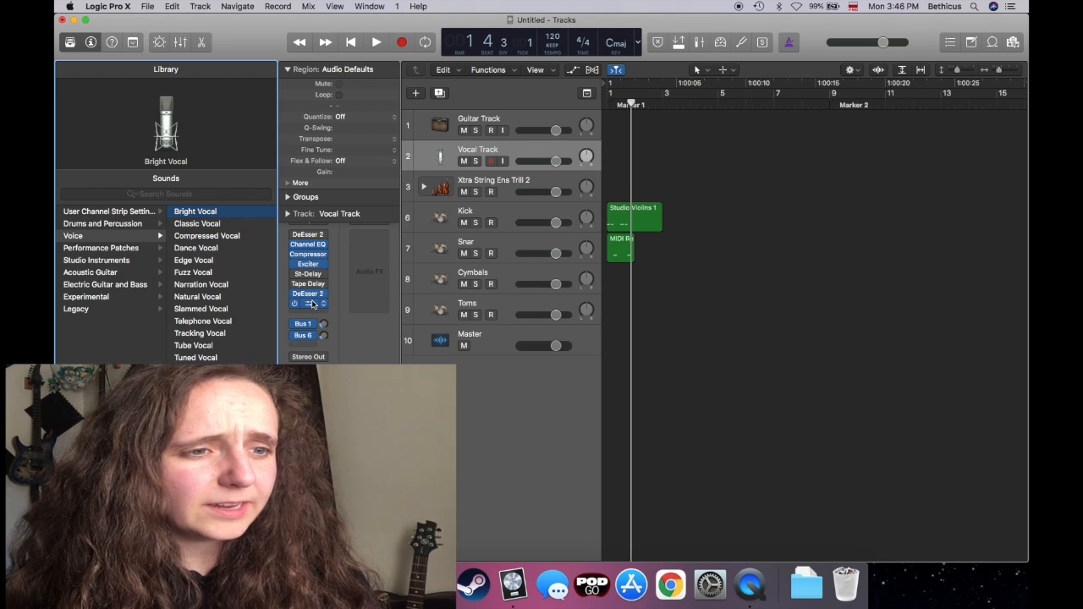
click(75, 43)
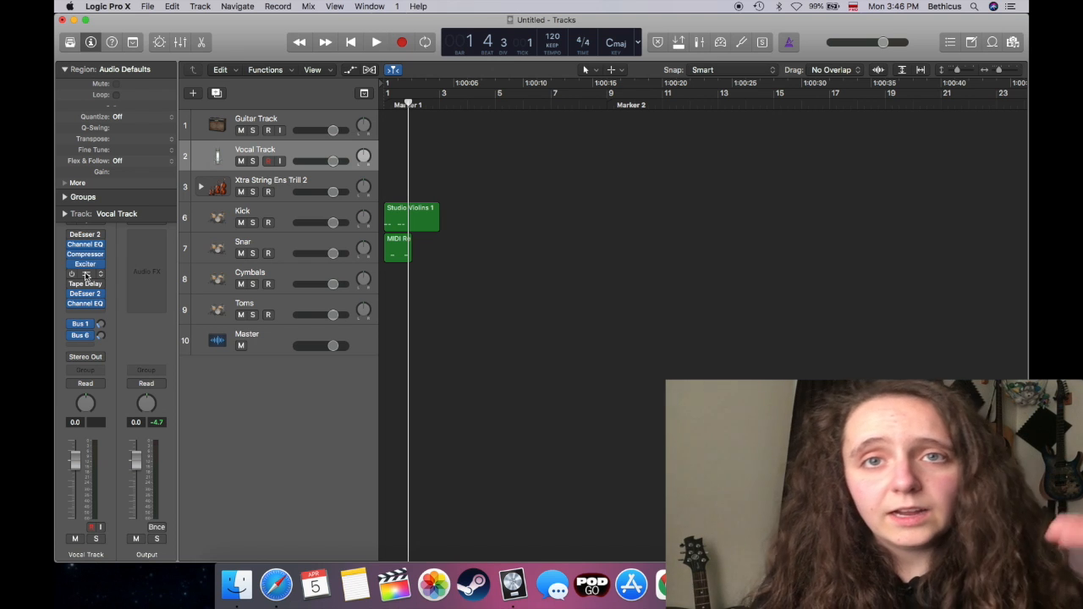
Examine the Vocal Track's Stereo Delay settings and browse the effect plug-ins available for its slot, including the Apple Audio Units.
click(85, 275)
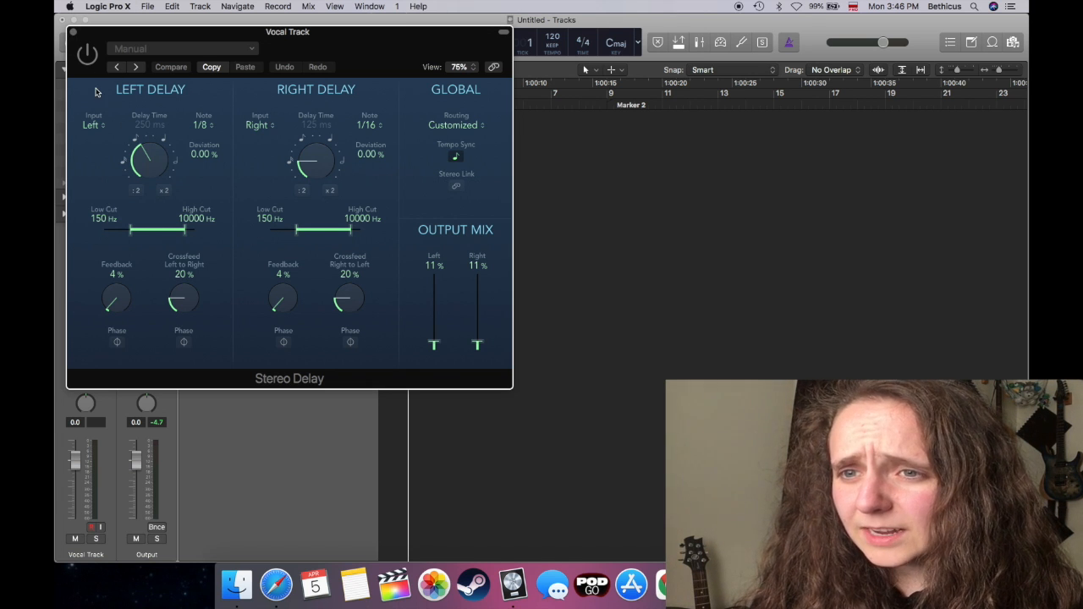
click(73, 31)
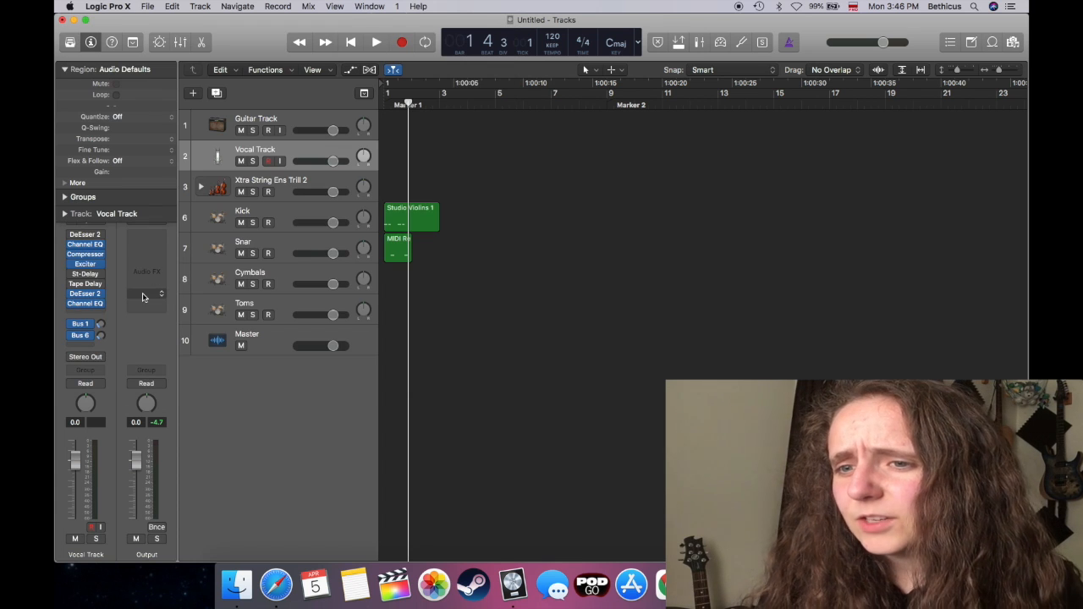
click(99, 276)
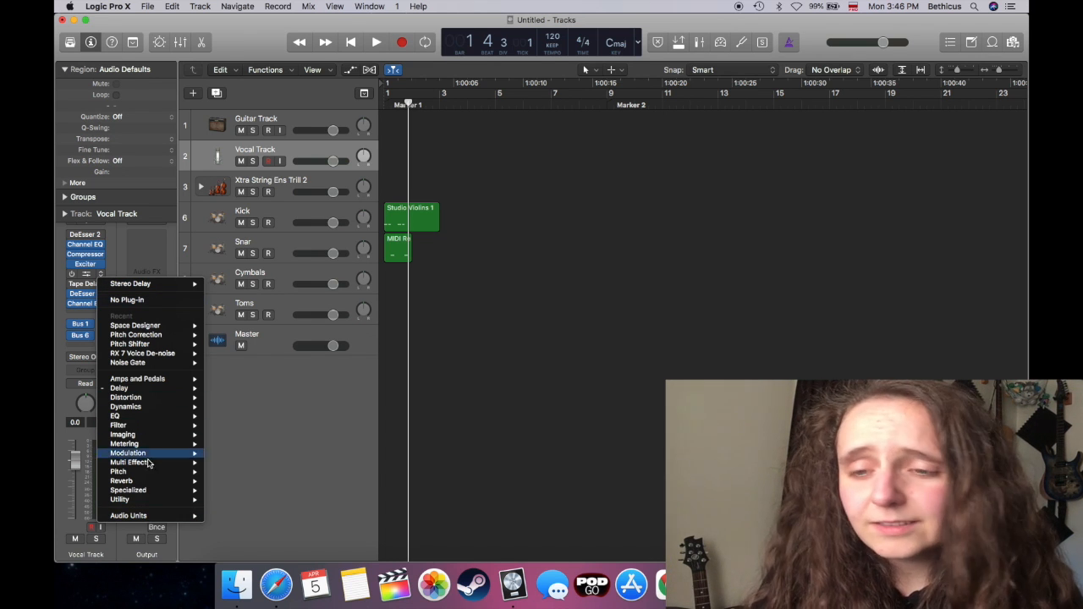
mouse_move(152, 493)
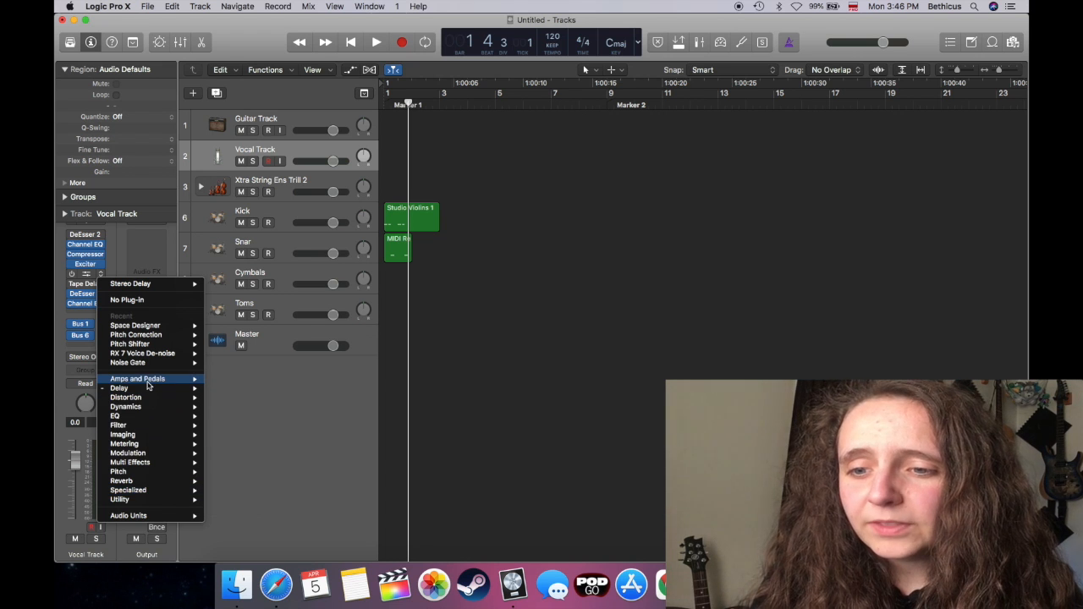
mouse_move(147, 381)
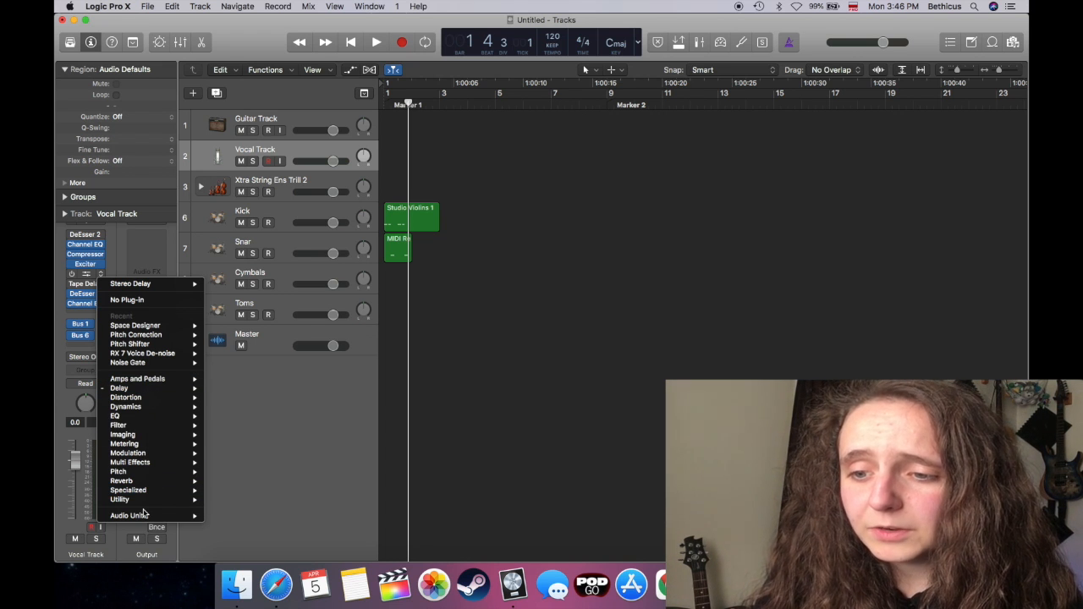
mouse_move(149, 517)
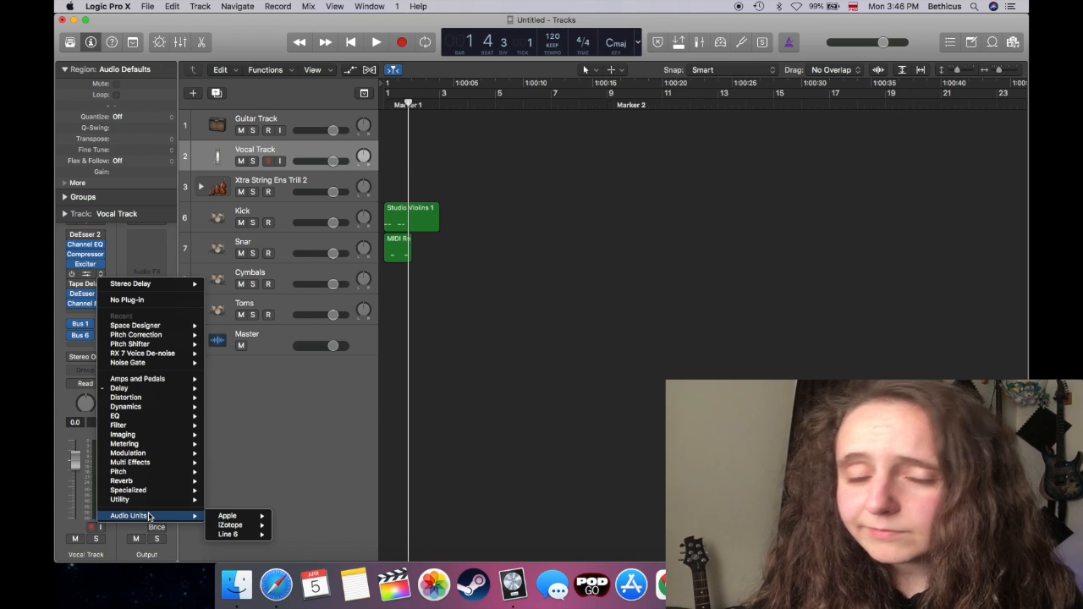
mouse_move(226, 517)
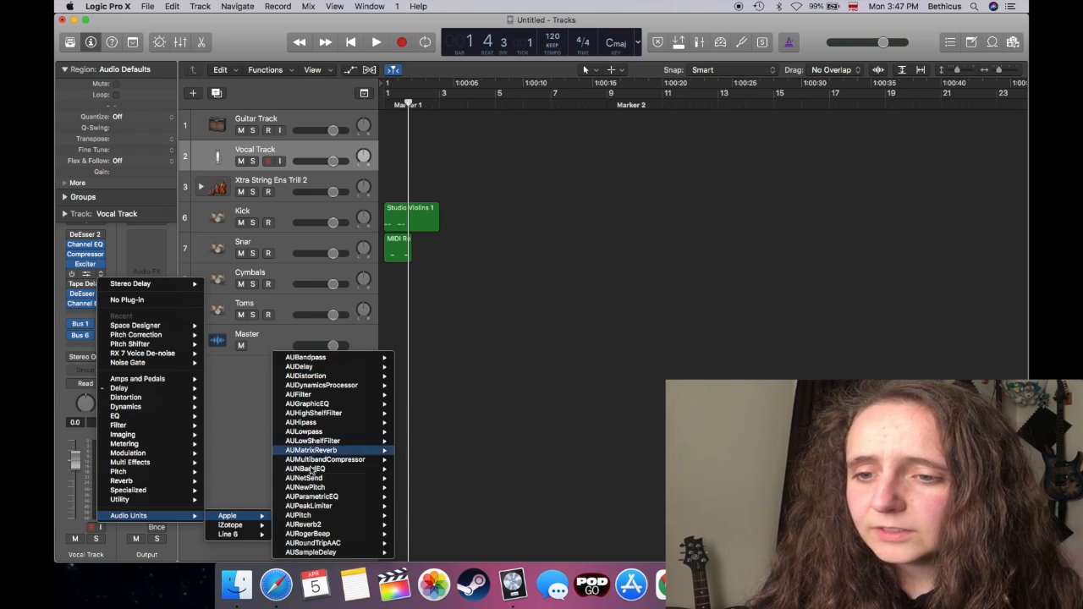
mouse_move(310, 553)
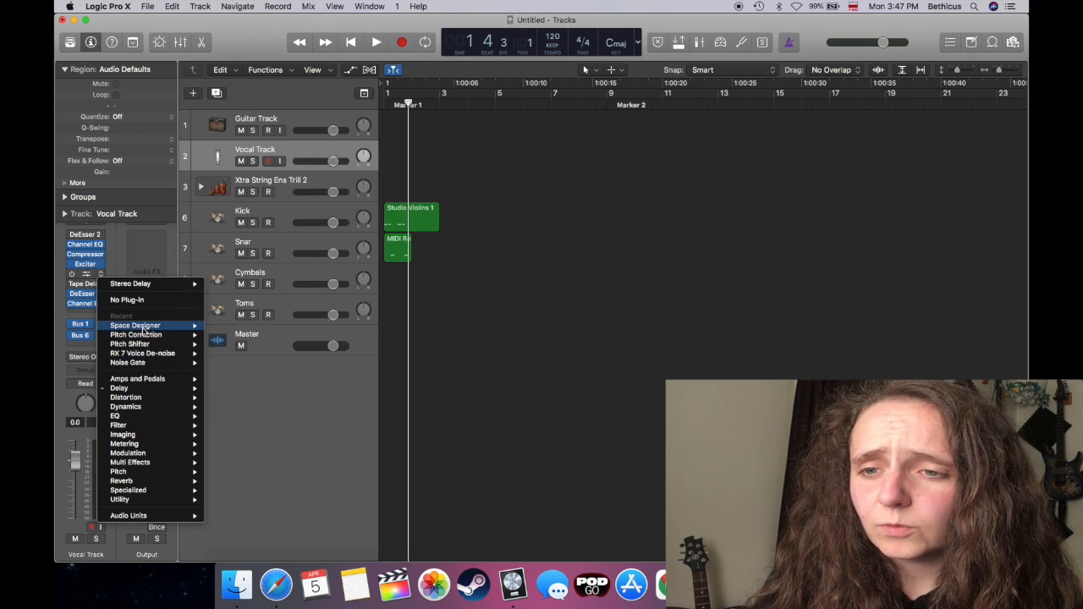
mouse_move(148, 328)
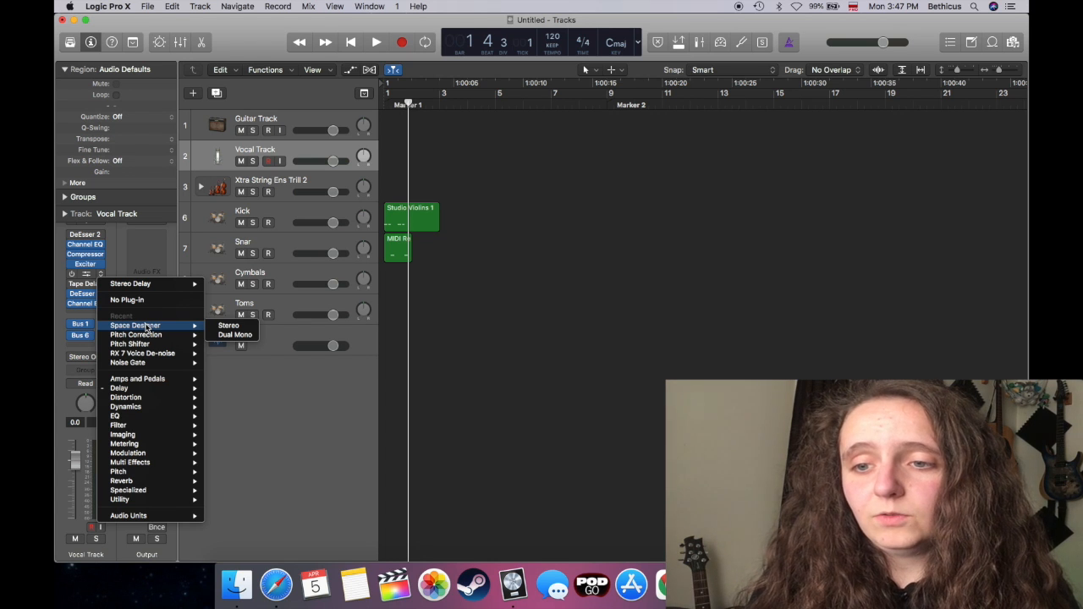
mouse_move(146, 364)
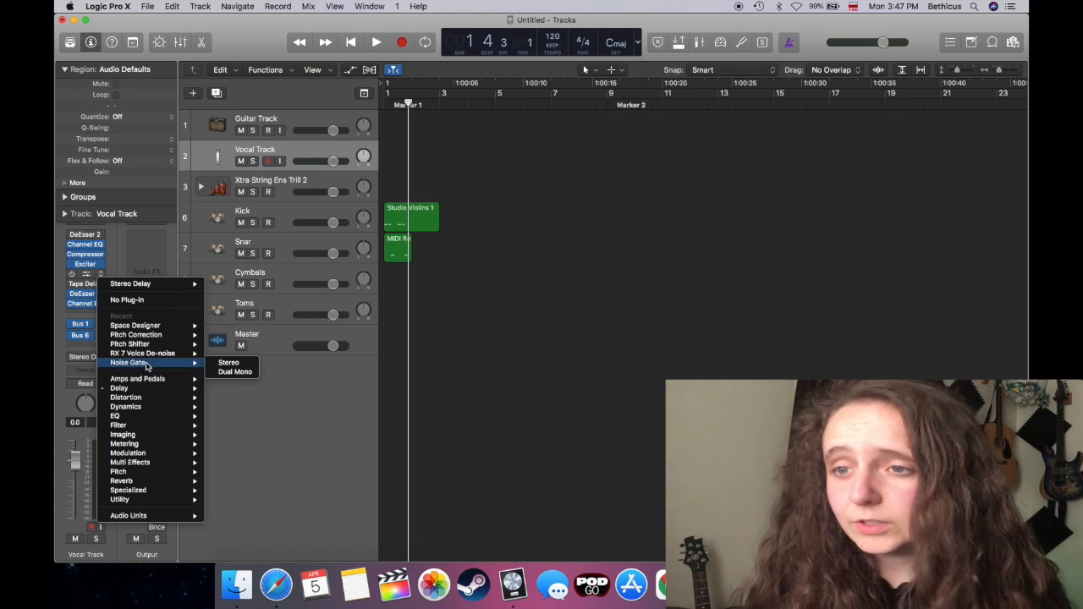
key(Escape)
Set the Cymbals track's volume to -2.0 dB and its pan to +27.
click(295, 182)
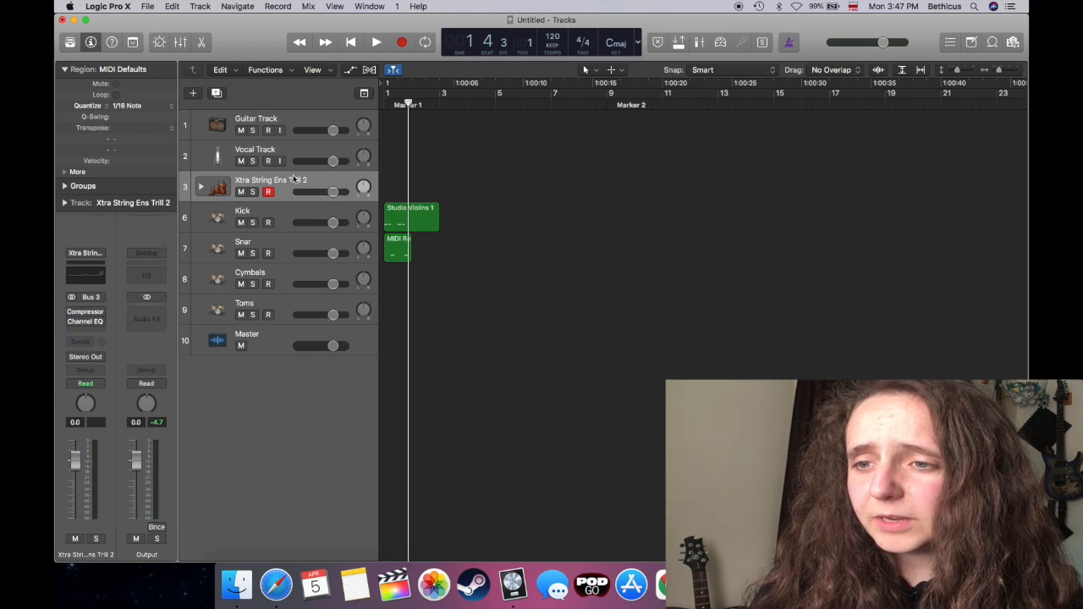
click(292, 219)
click(287, 239)
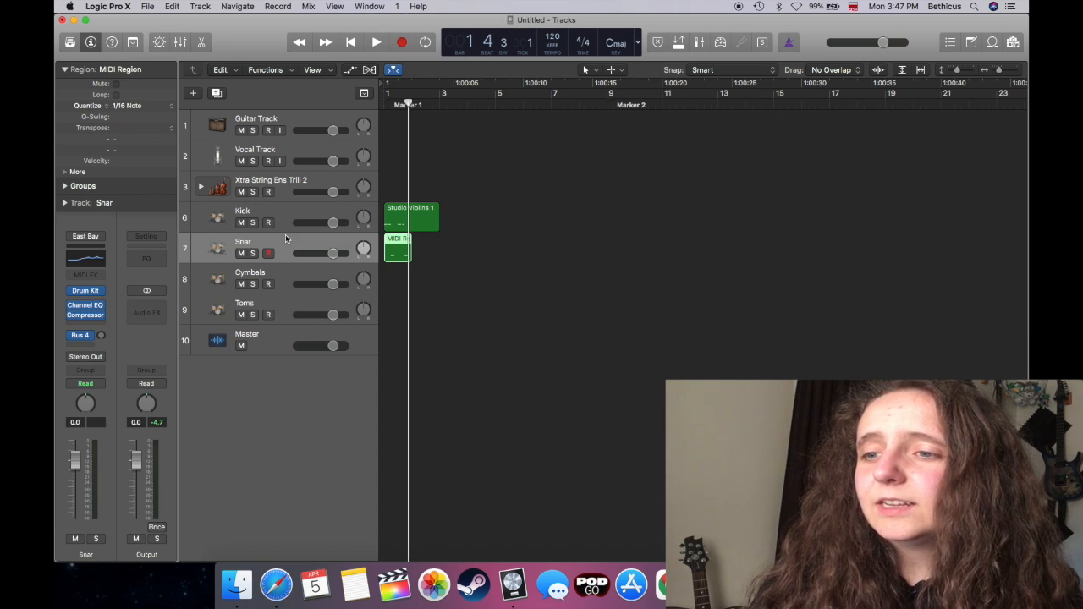
click(284, 278)
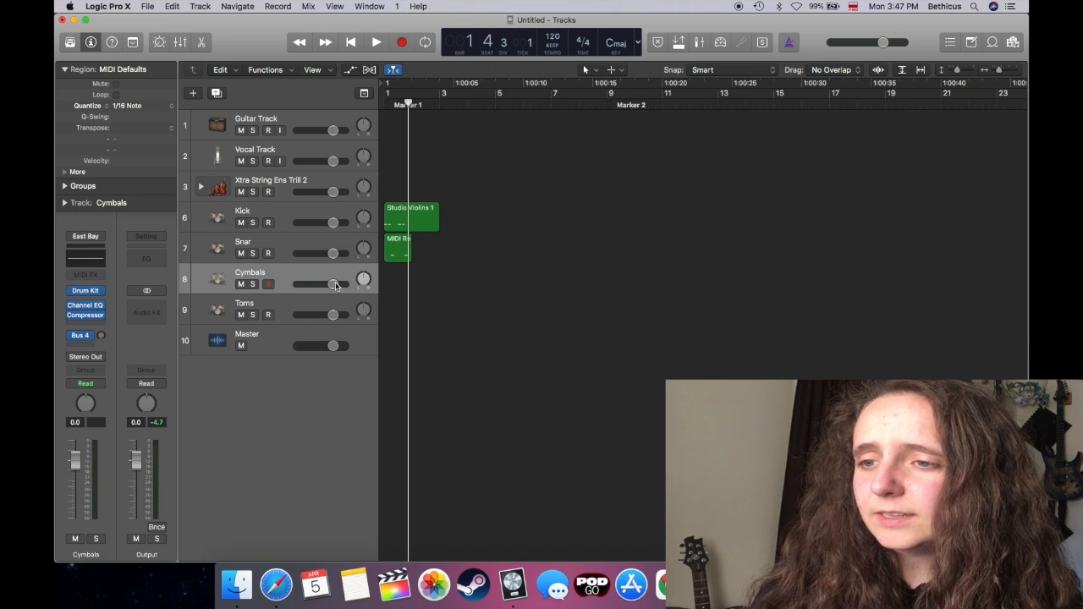
mouse_move(336, 286)
mouse_down()
mouse_move(363, 293)
mouse_move(363, 270)
mouse_move(327, 293)
mouse_up()
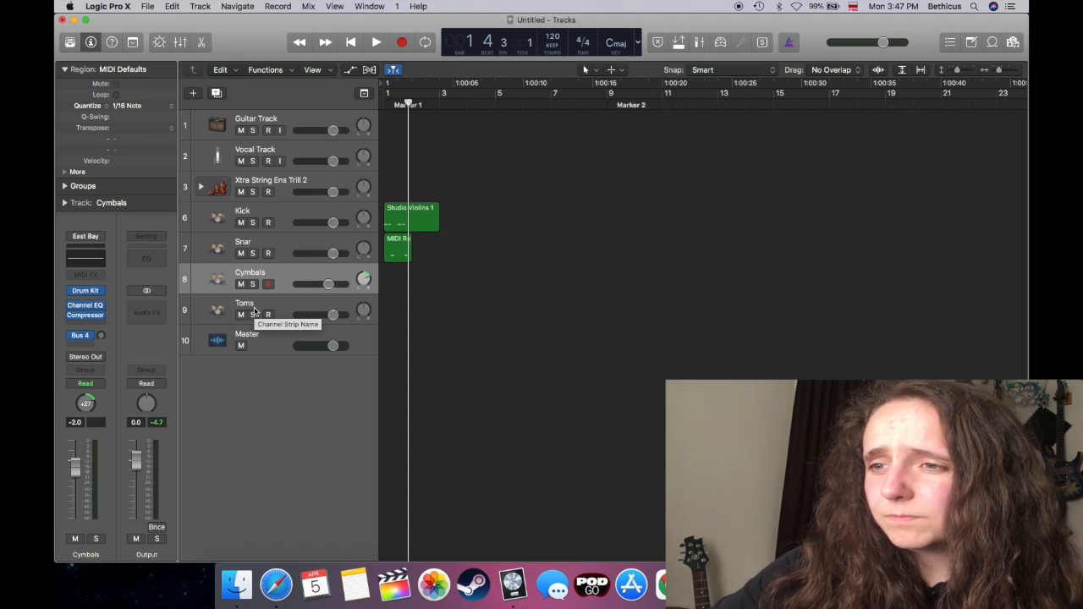
Open the Mixer in its own window, enlarge it to show the full channel strips, and arrange it beside the reopened Library.
key(super+2)
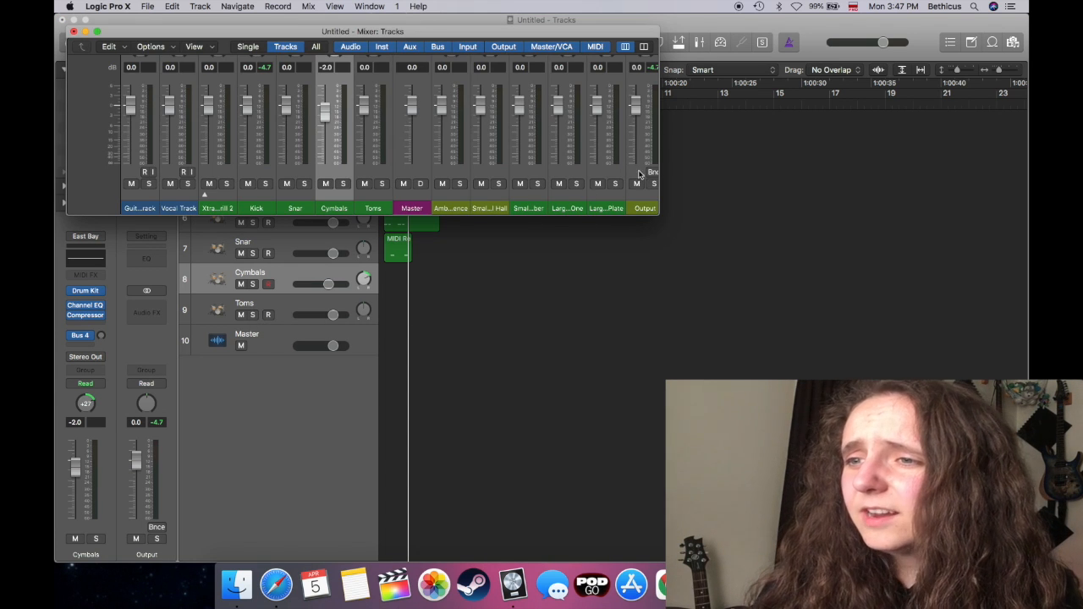
drag(658, 212, 1028, 562)
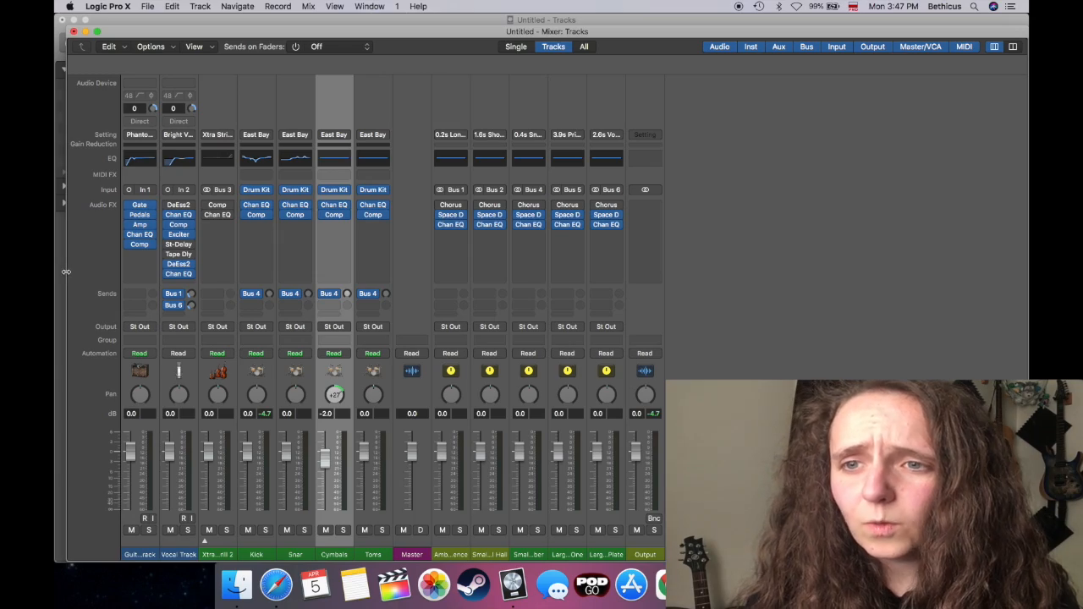
drag(66, 271, 240, 276)
click(70, 42)
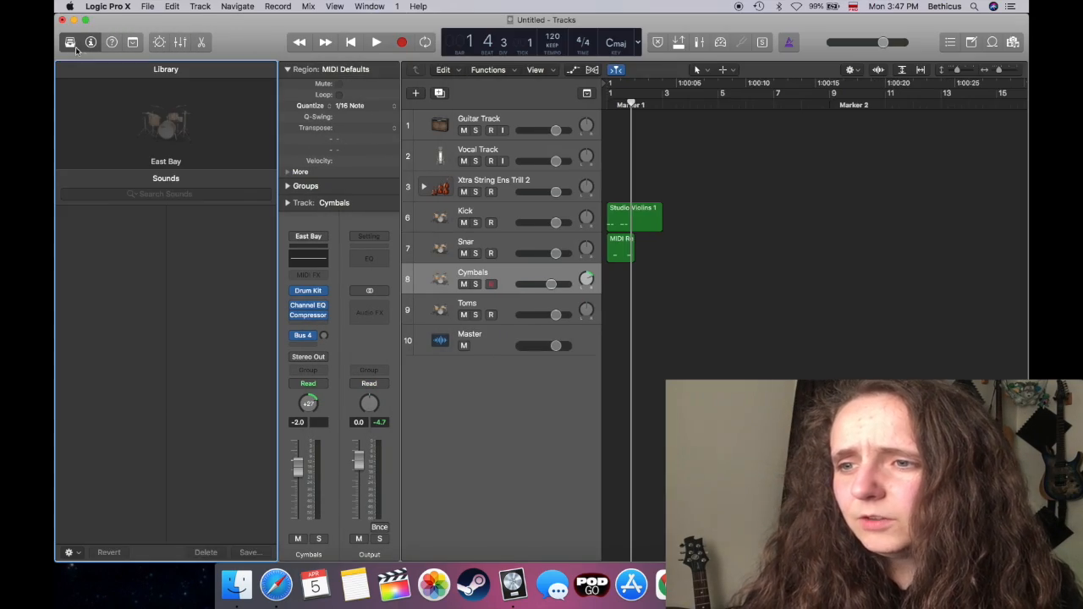
key(ctrl+Up)
click(684, 221)
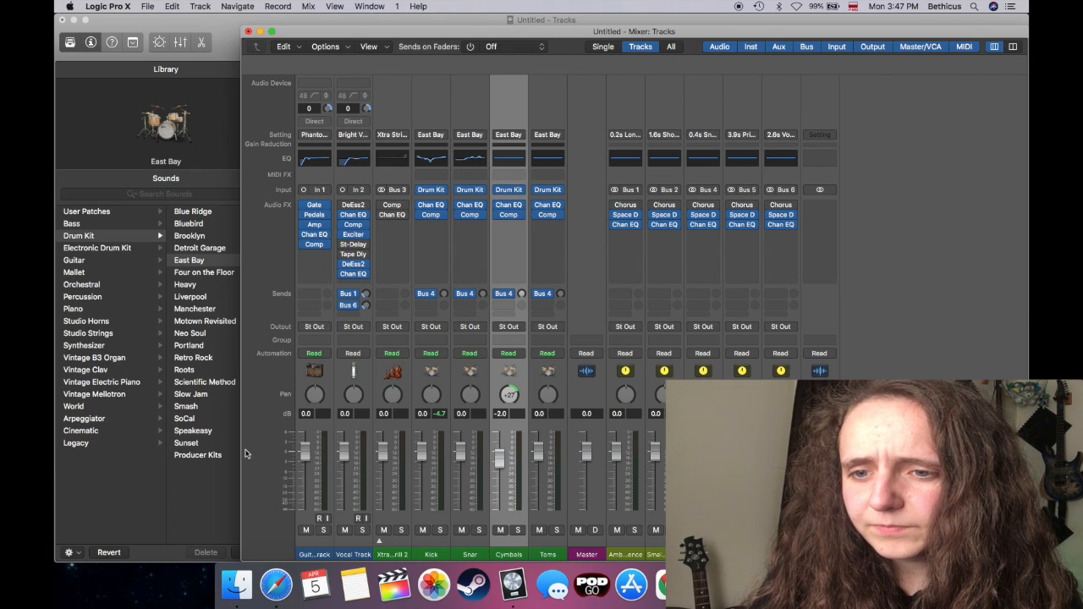
Load the Crate Digger GB sound from Electronic Drum Kit's Drum Machine GB set onto the Cymbals track and bring the Mixer back to the front.
click(92, 432)
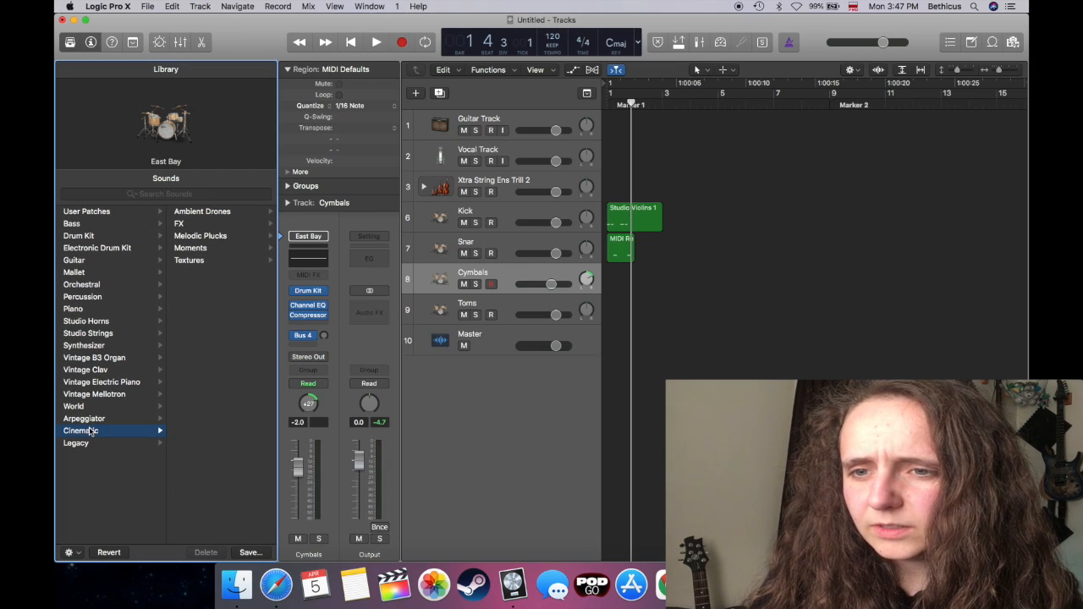
click(92, 250)
click(196, 237)
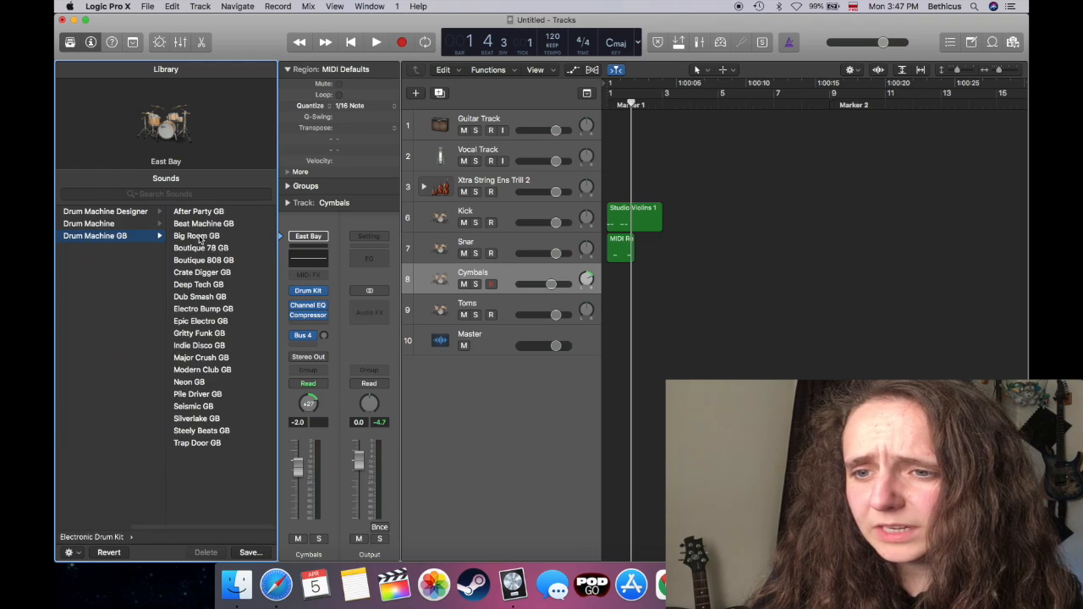
click(197, 273)
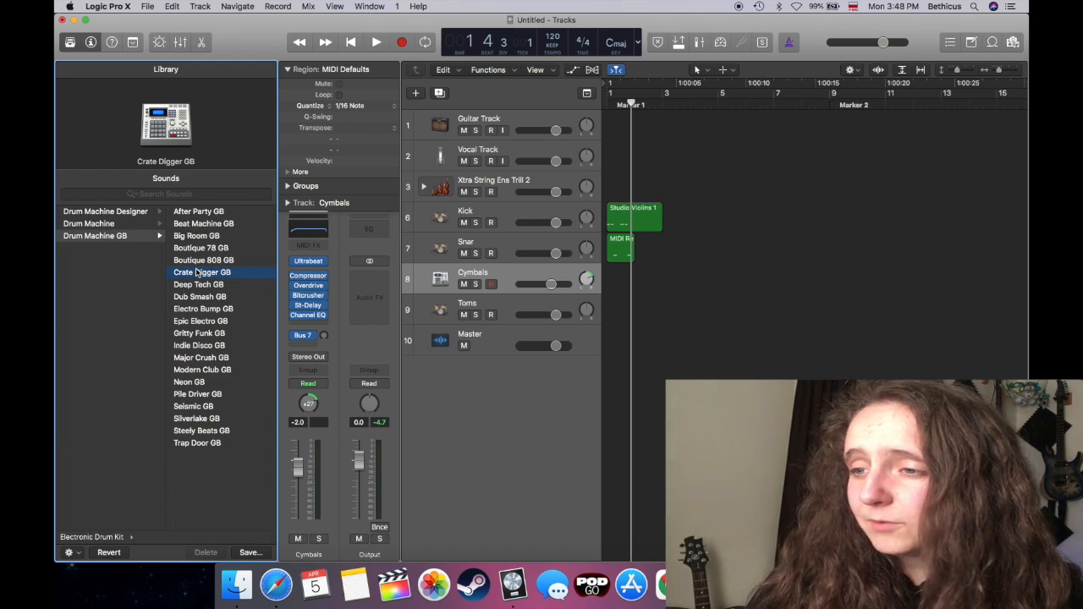
key(ctrl+Up)
click(720, 131)
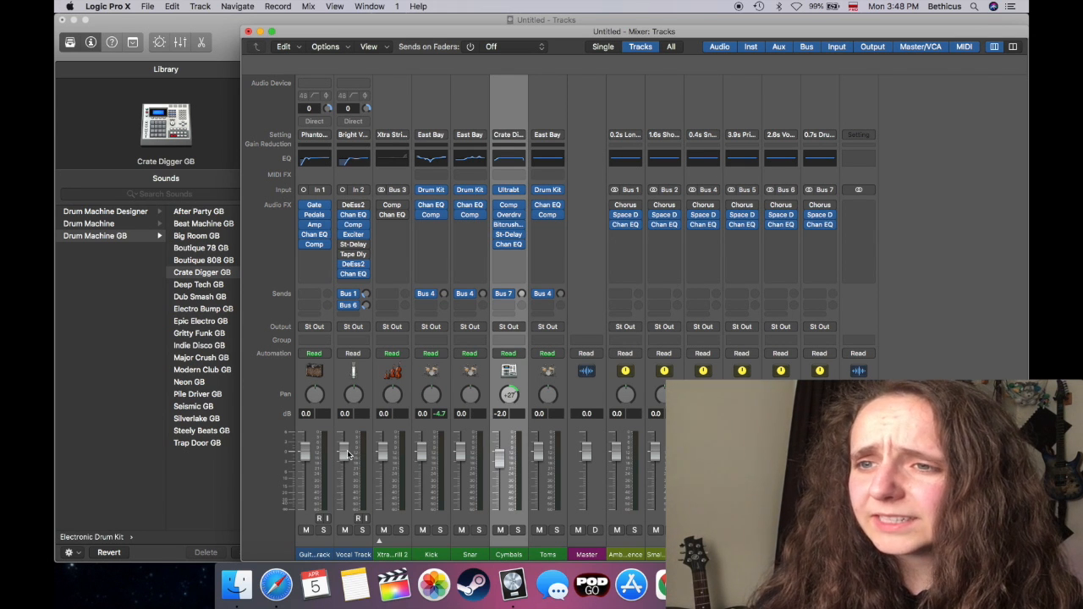
Set the Vocal Track's volume to -1.2 dB and close the Mixer window.
drag(348, 454, 347, 463)
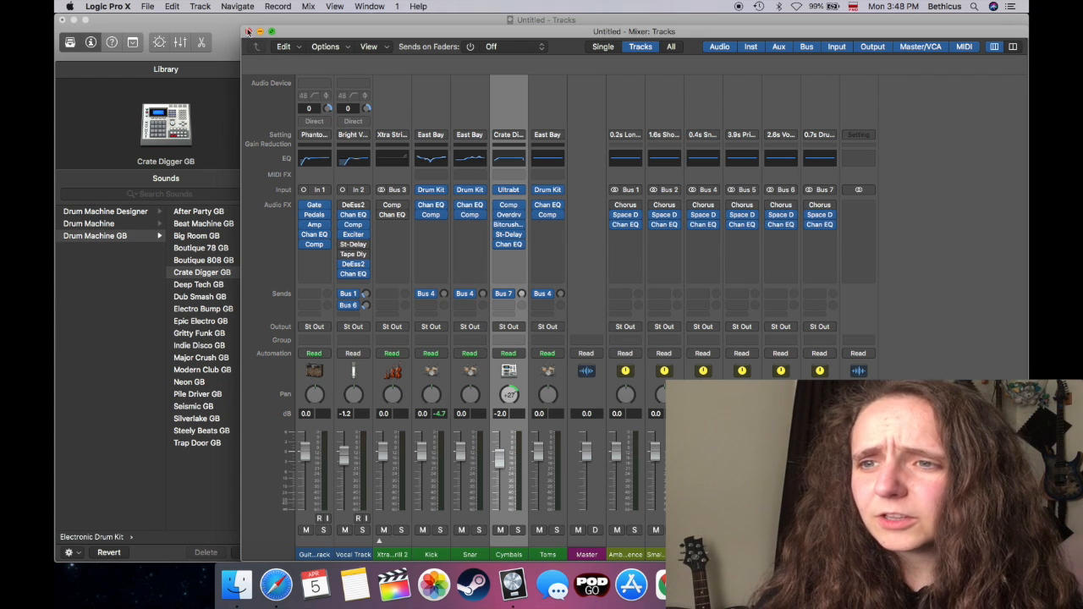
click(248, 31)
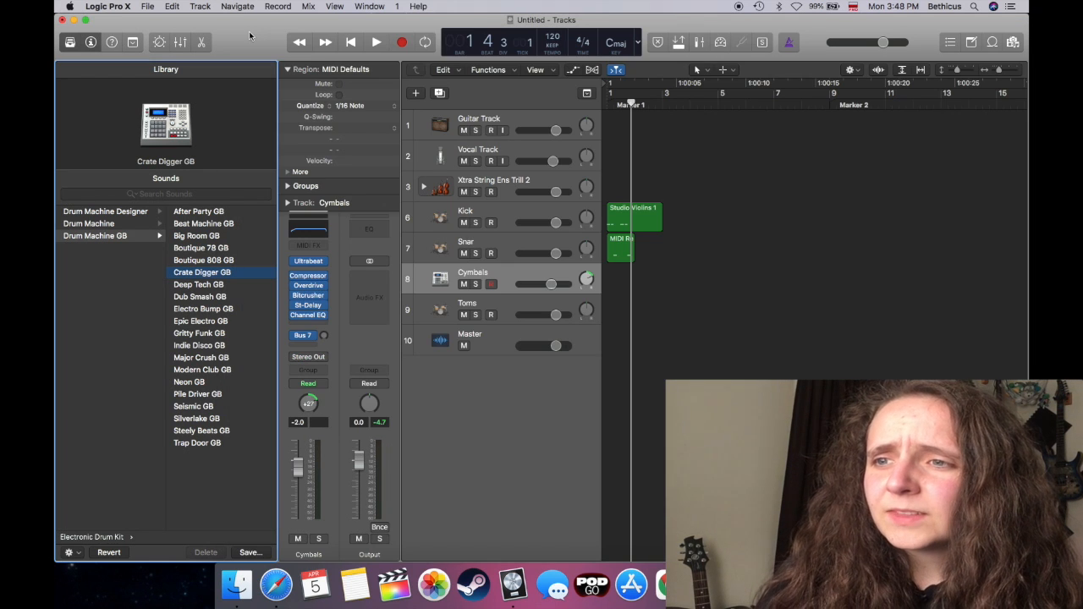
click(370, 7)
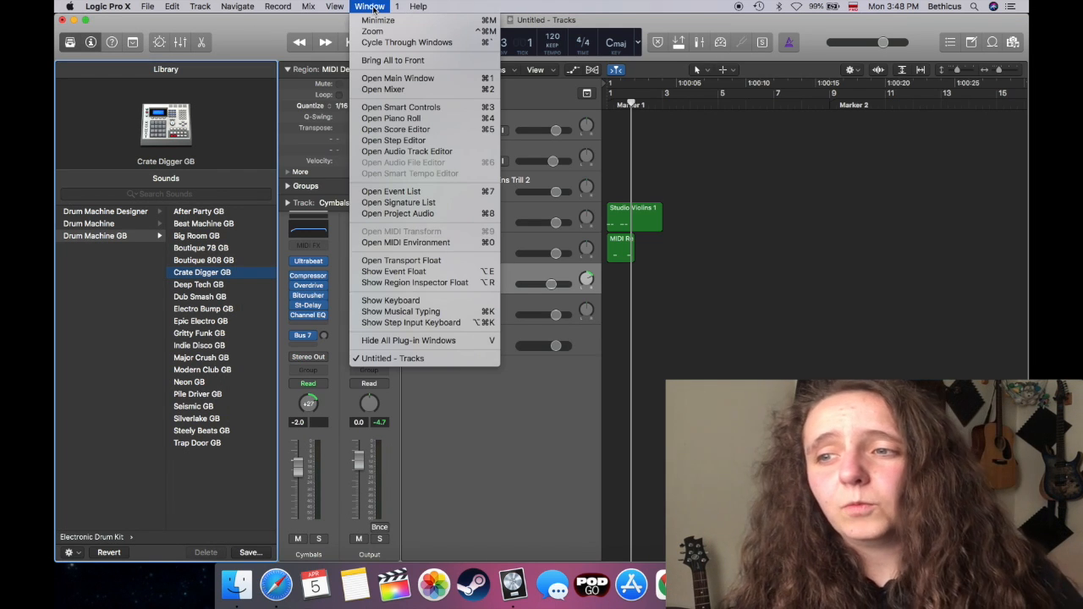
click(400, 108)
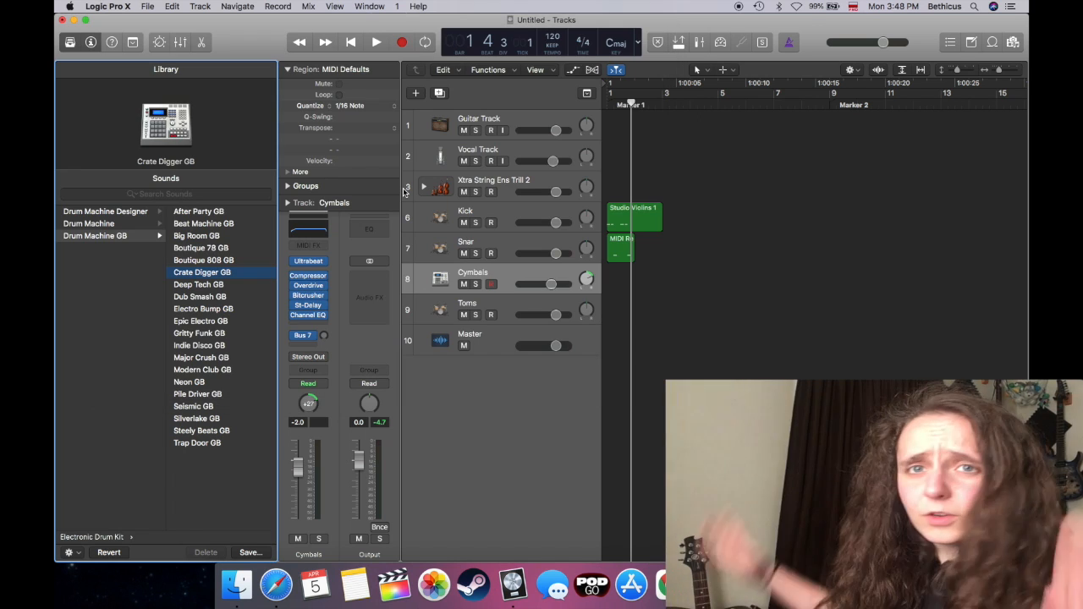
click(72, 32)
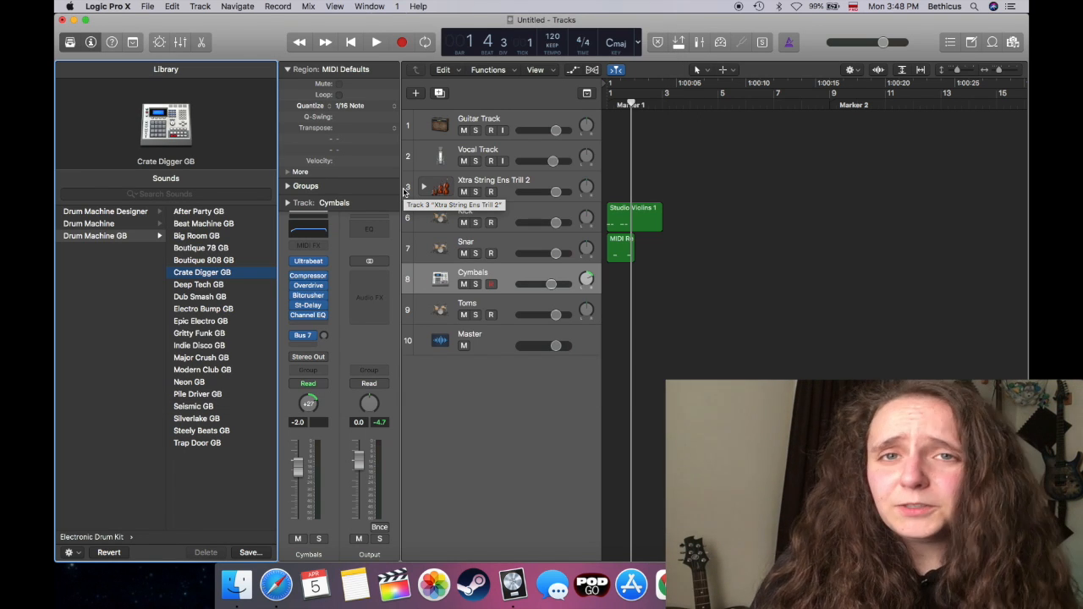
Browse the export options, try bouncing the project as MP3 instead of PCM with end position 1 1 1 1, restore PCM and cancel.
click(146, 6)
mouse_move(171, 254)
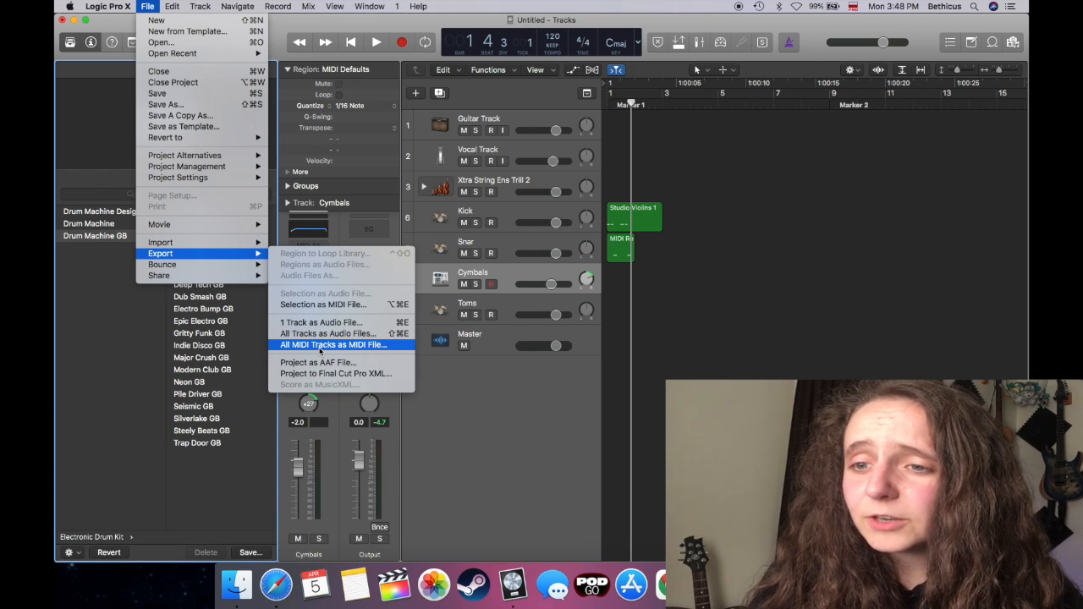
mouse_move(220, 265)
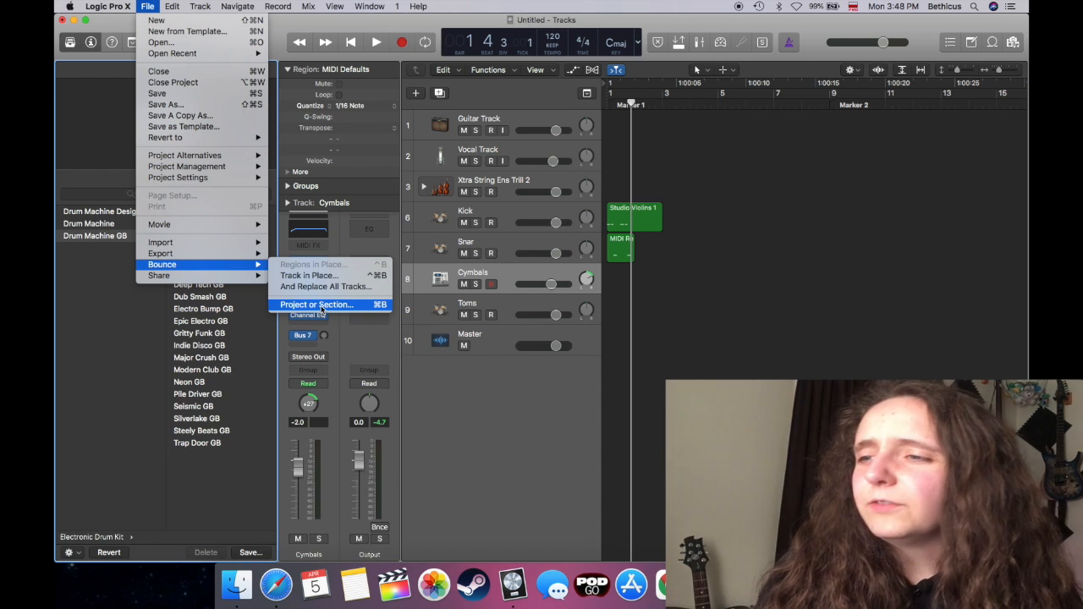
click(320, 307)
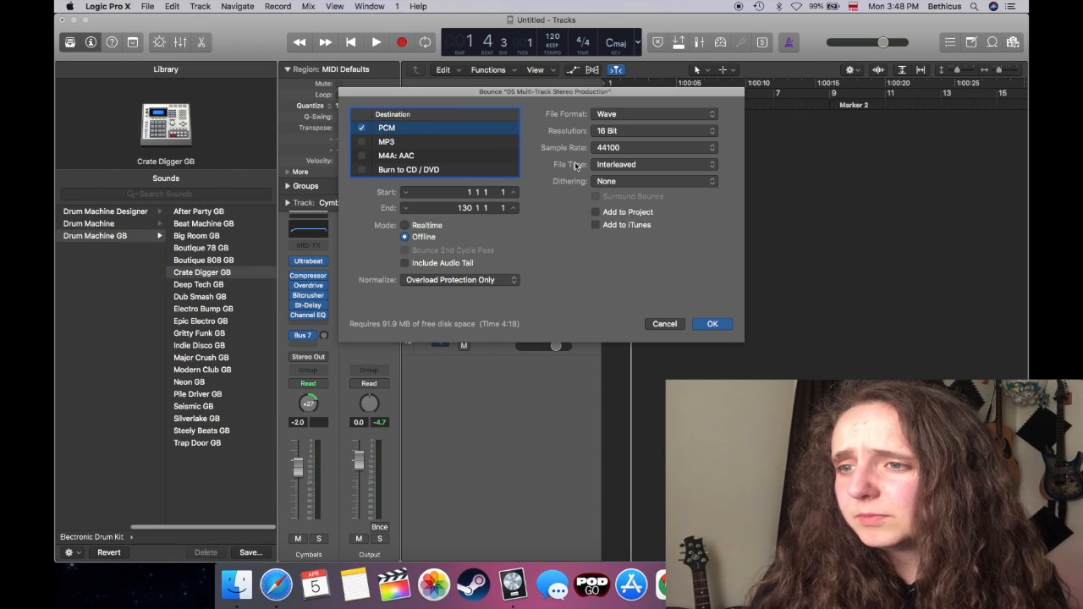
click(362, 143)
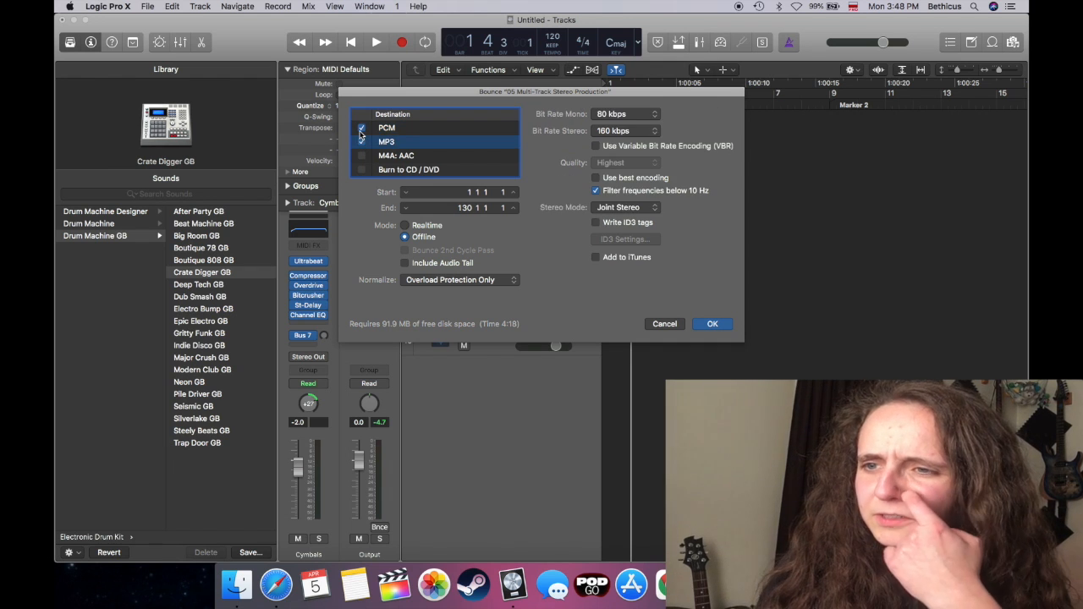
click(363, 129)
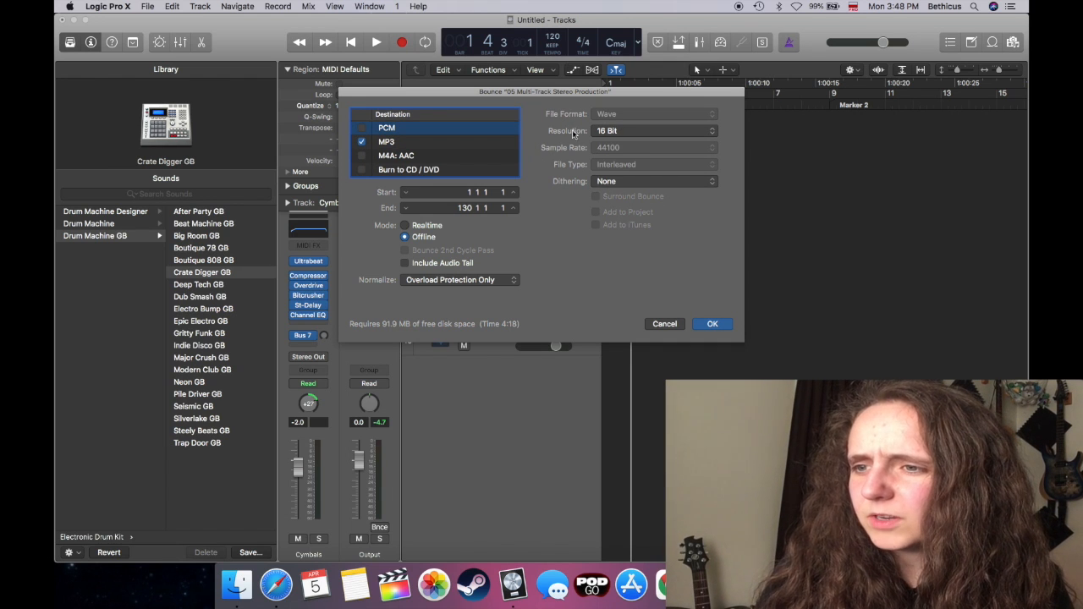
drag(466, 207, 466, 208)
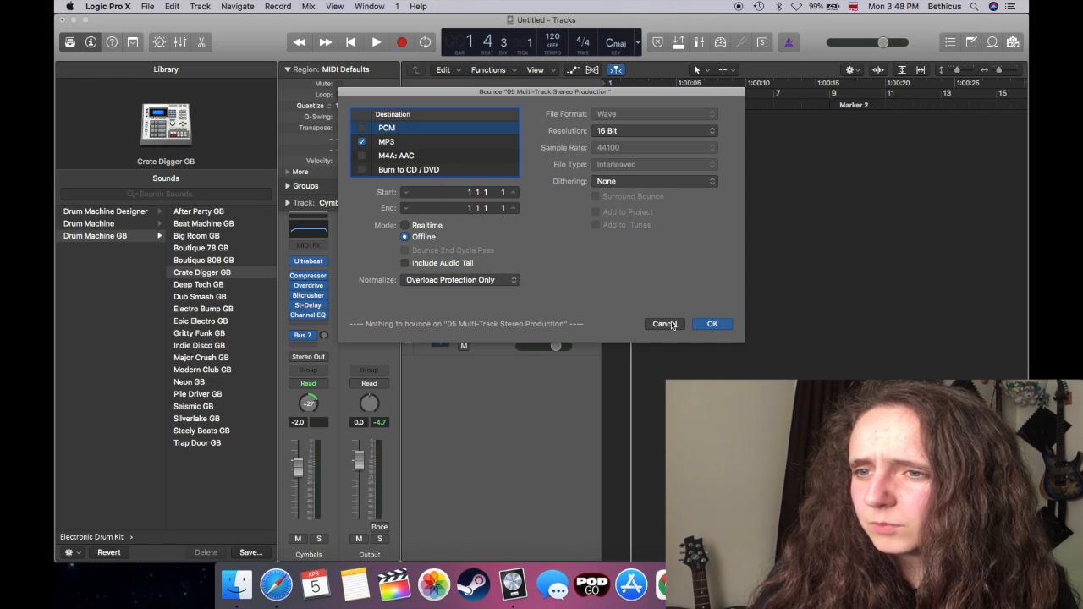
click(362, 128)
click(362, 148)
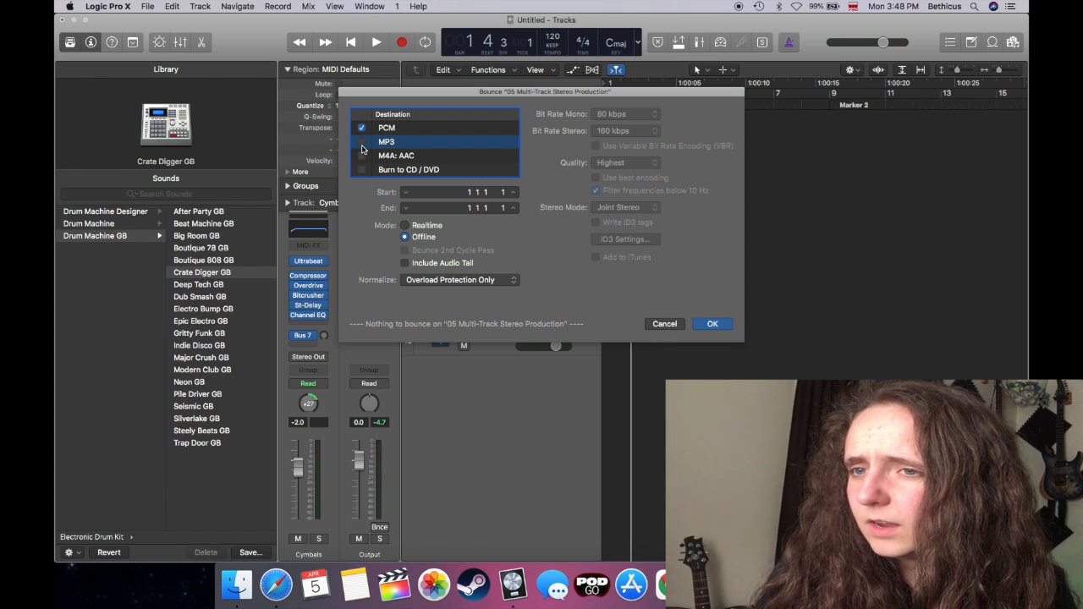
click(662, 324)
Examine the quality choices for sharing the song to the Media Browser, keep High Quality (192 kBit/s) and cancel the share.
click(157, 8)
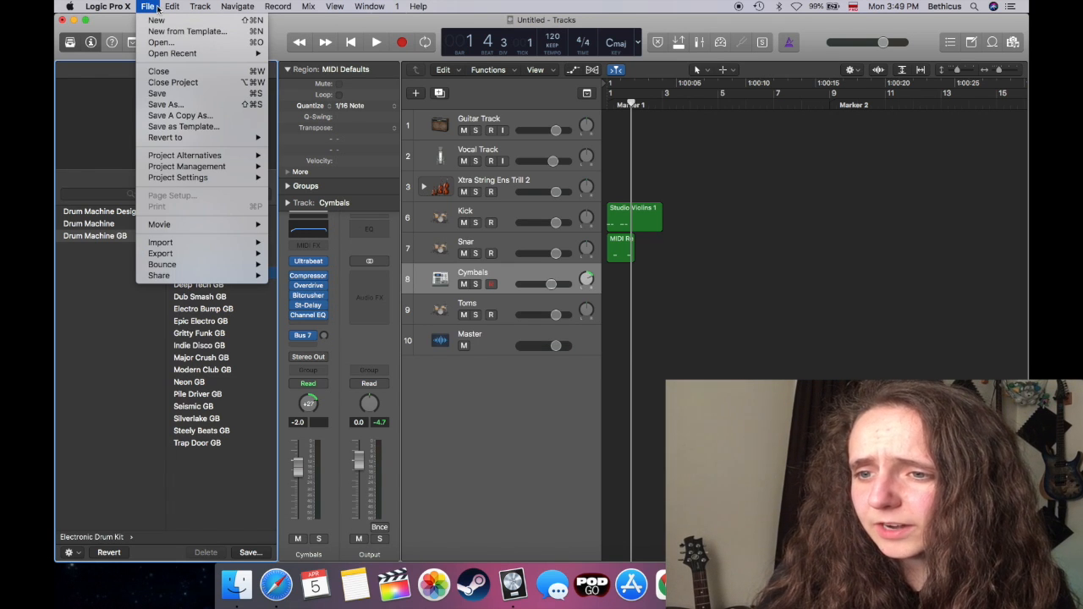
mouse_move(179, 280)
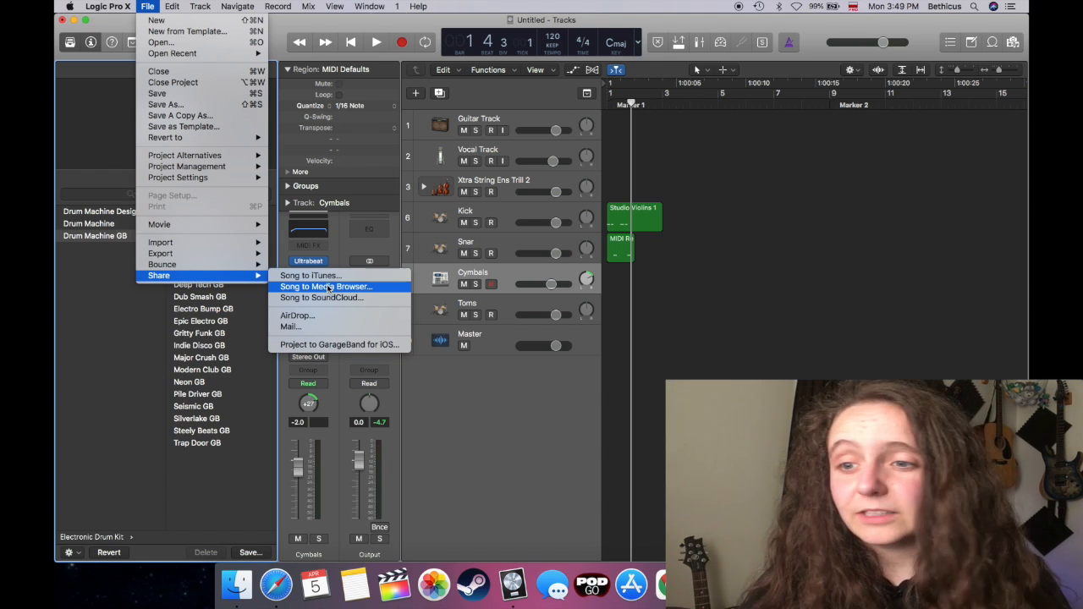
click(326, 287)
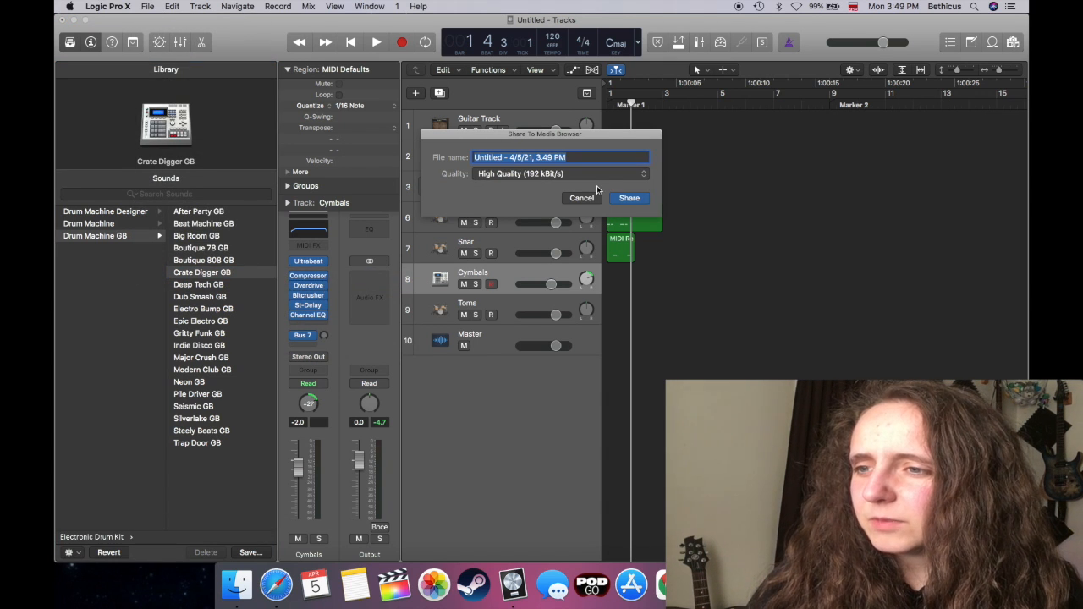
click(592, 175)
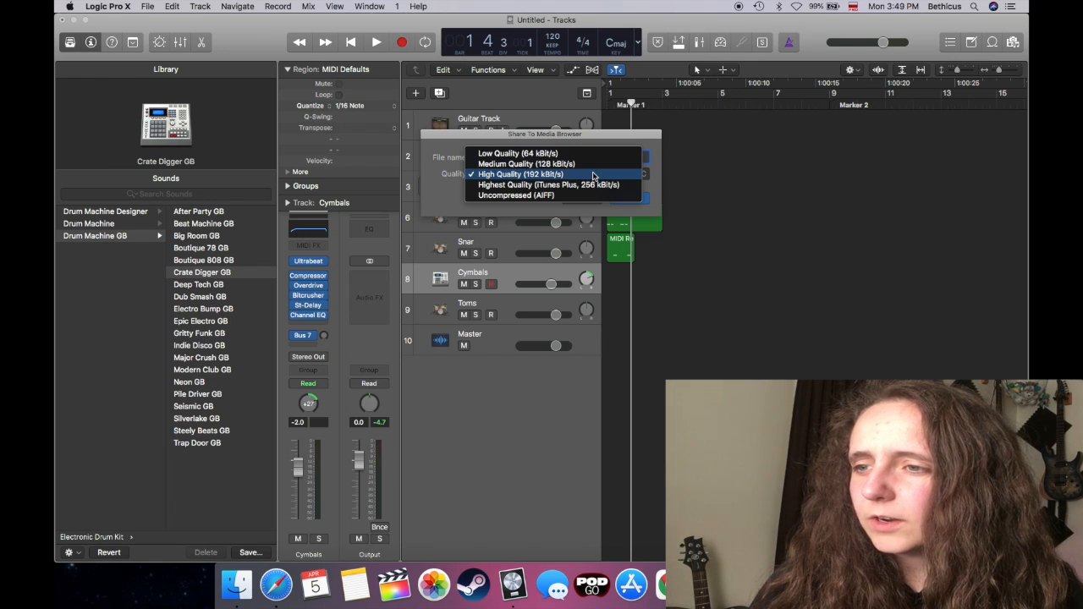
click(593, 176)
click(593, 198)
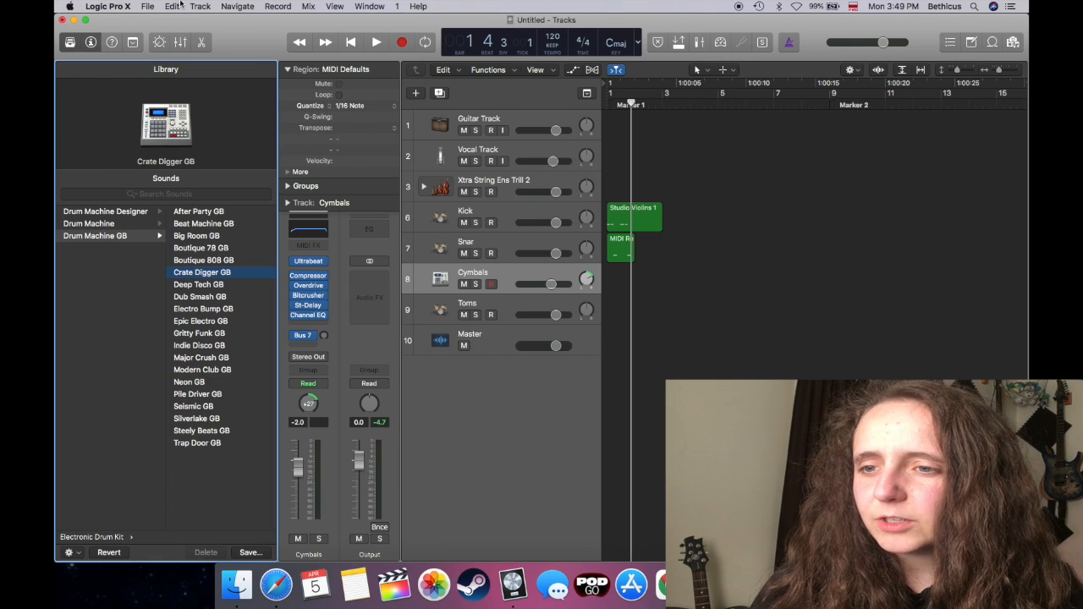
Review the settings for bouncing the project or a section once more, and leave without bouncing.
click(148, 6)
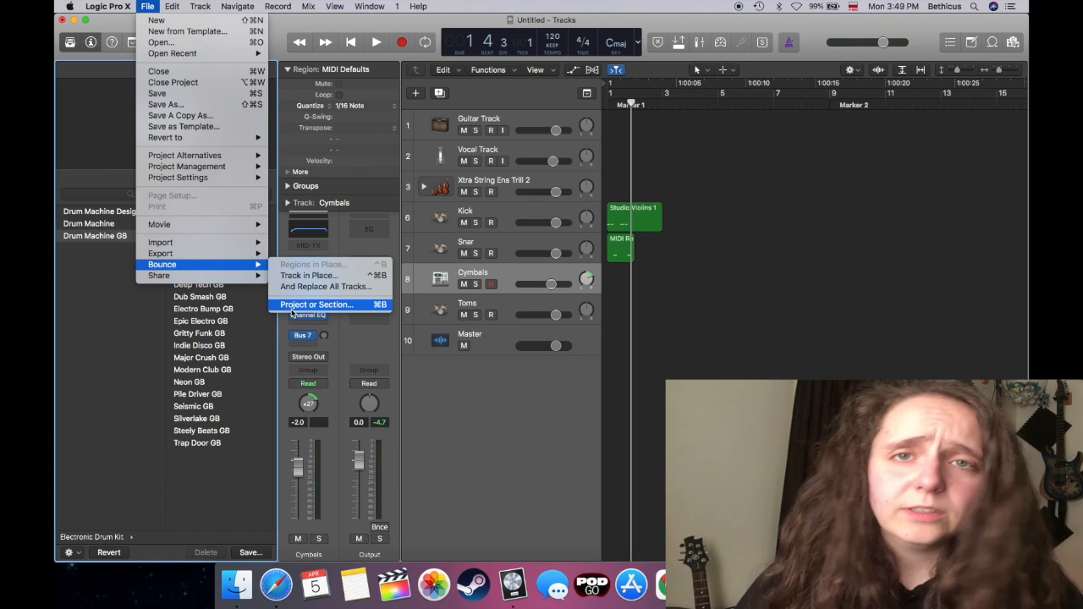
click(291, 309)
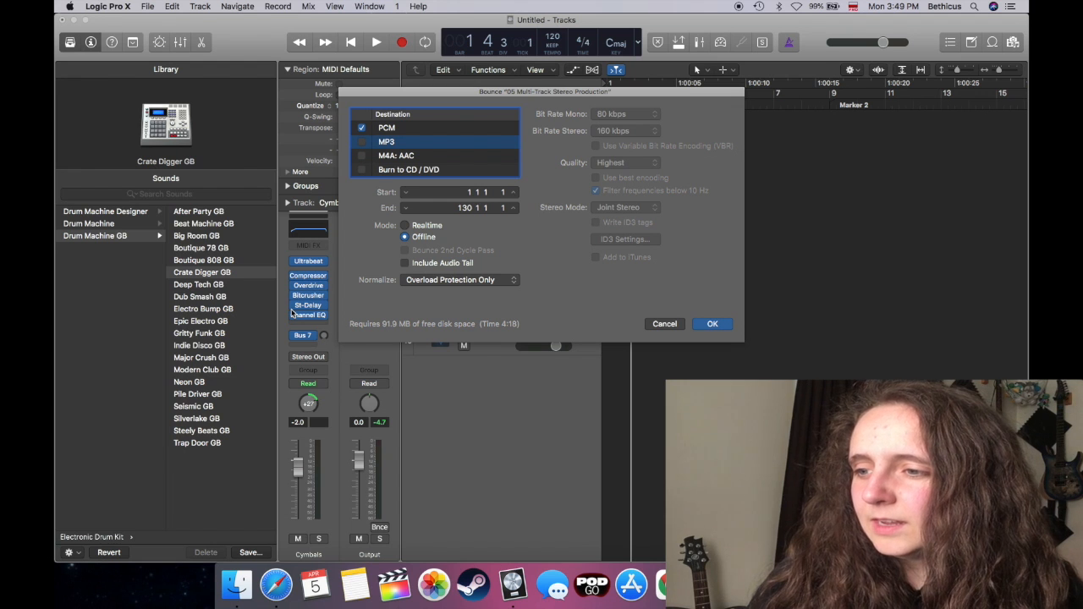
click(665, 324)
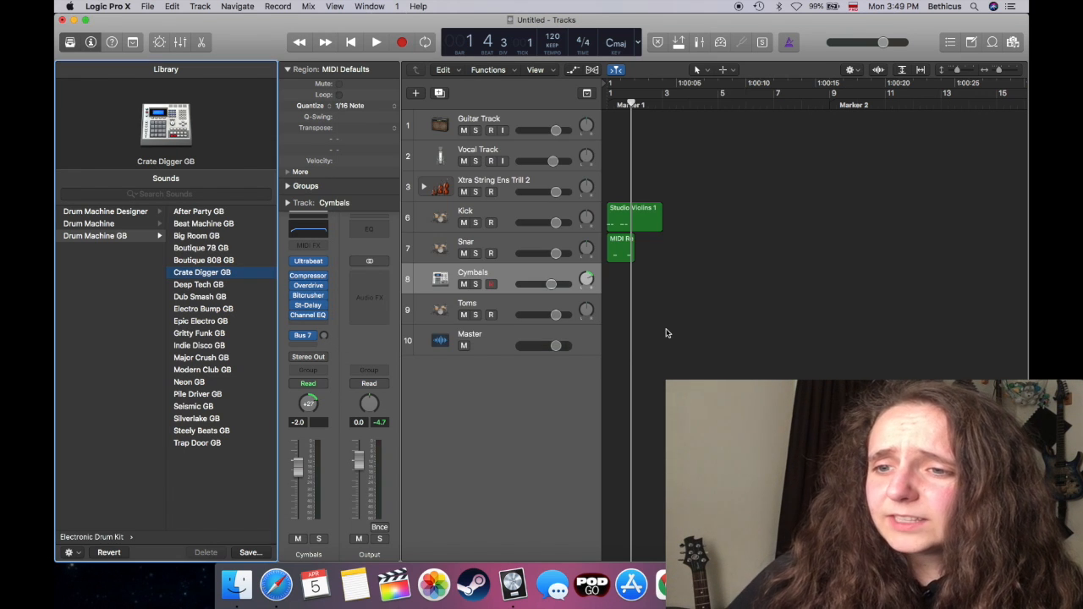
Select the Master track and load the factory Modern Rock channel strip setting onto its output strip.
click(512, 348)
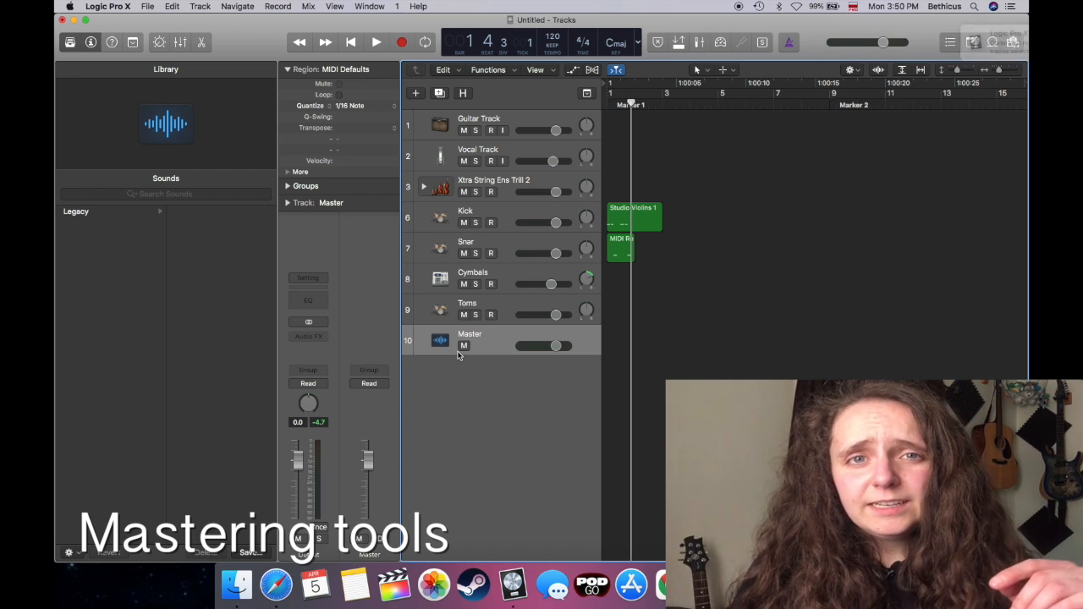
click(308, 278)
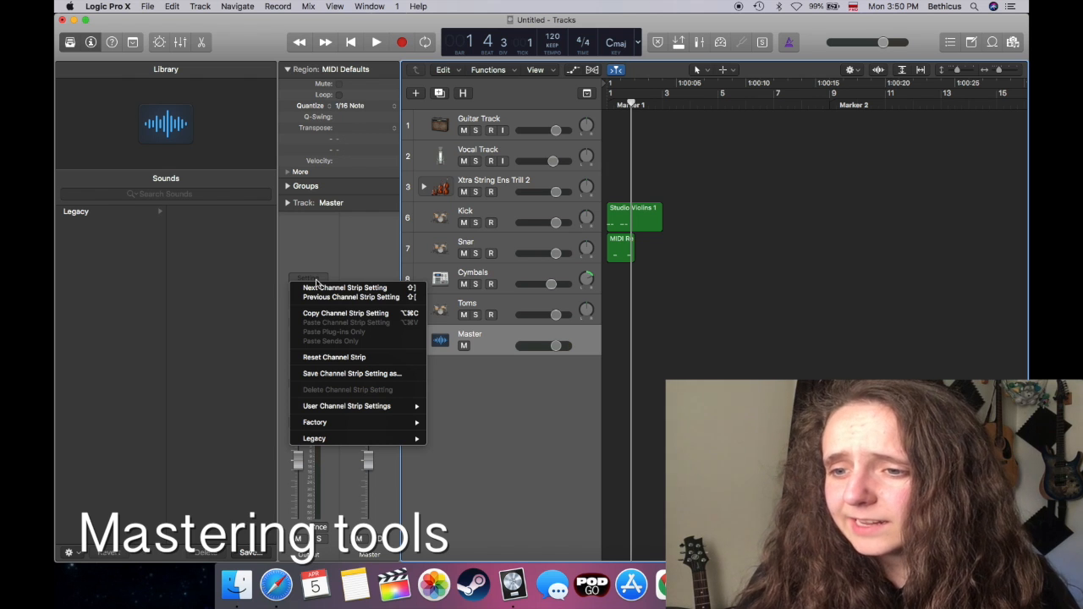
mouse_move(331, 423)
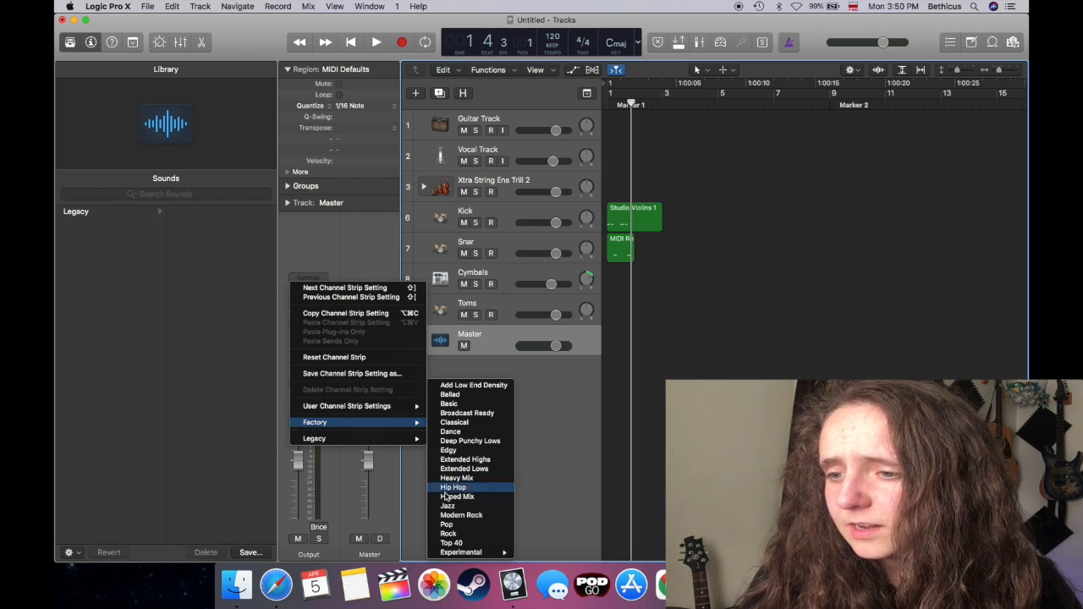
click(461, 514)
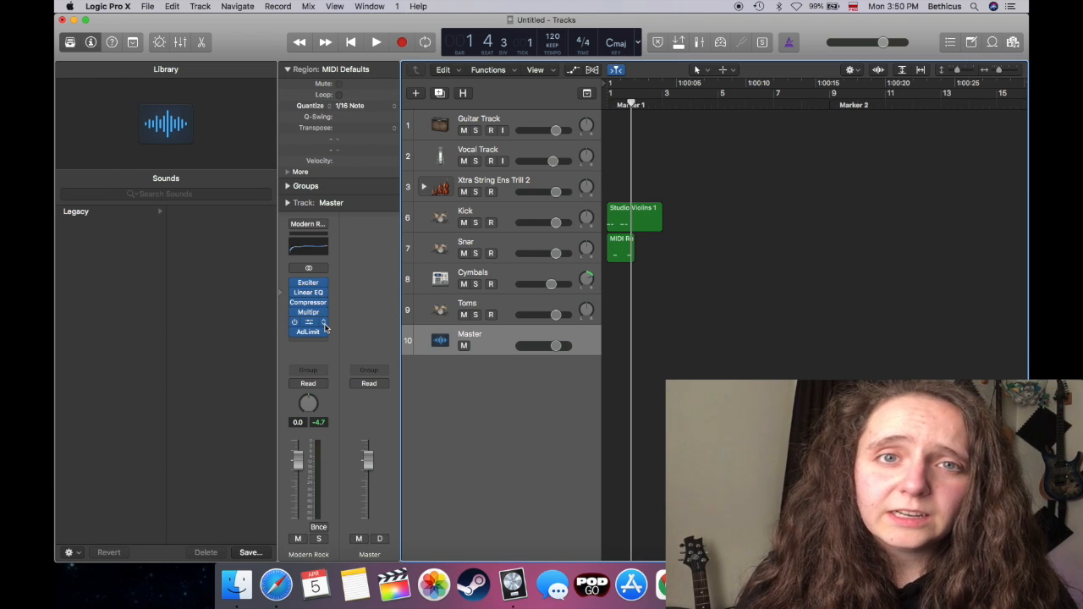
Load the Final Heavy Master setting from Logic's legacy 02 Mastering presets onto the output channel strip.
click(322, 226)
mouse_move(353, 403)
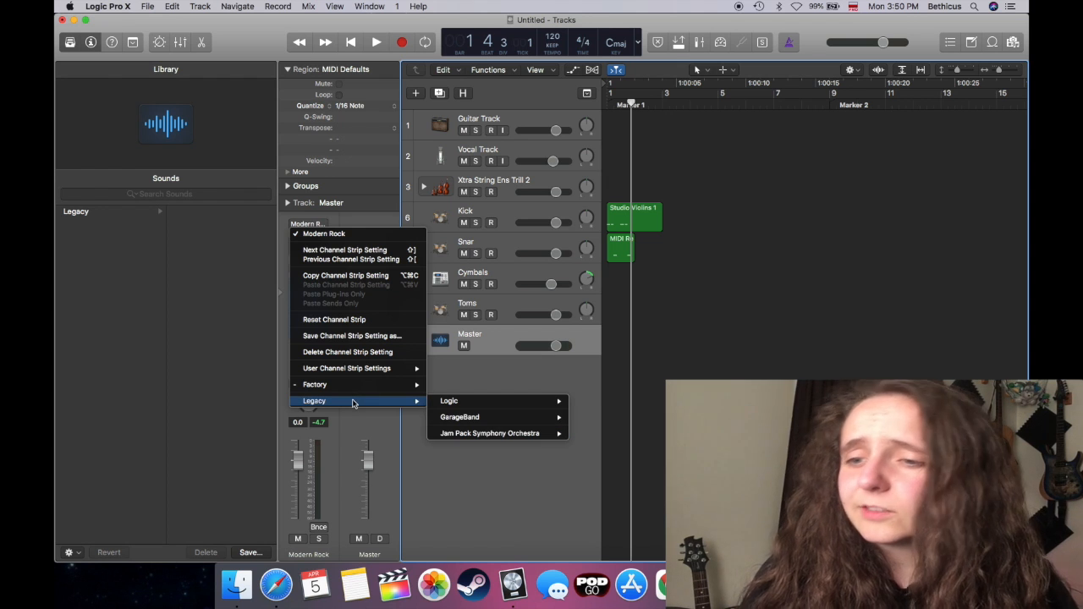
mouse_move(477, 402)
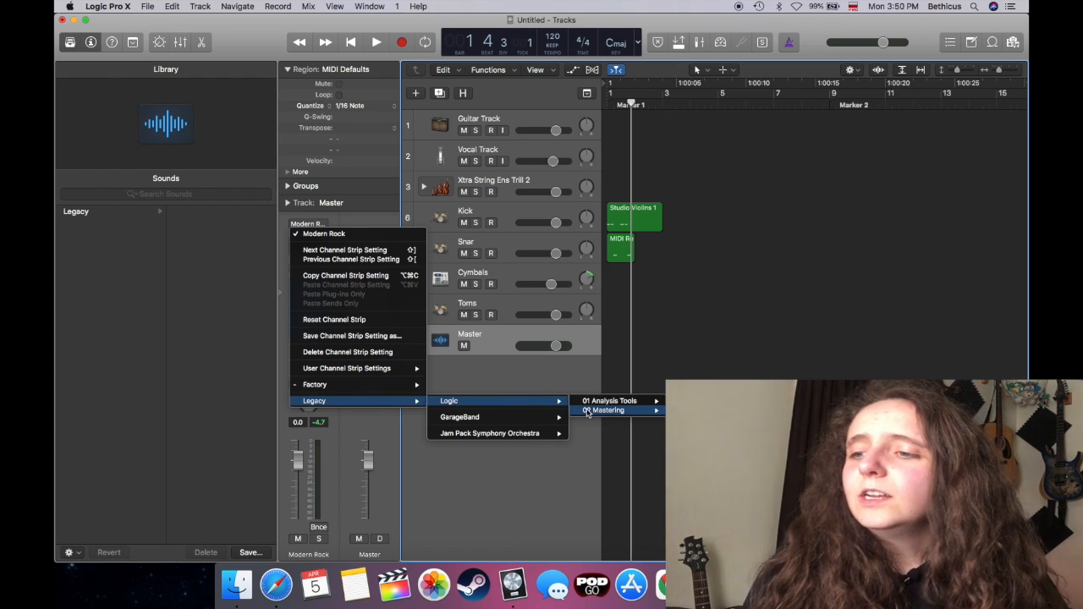
mouse_move(602, 412)
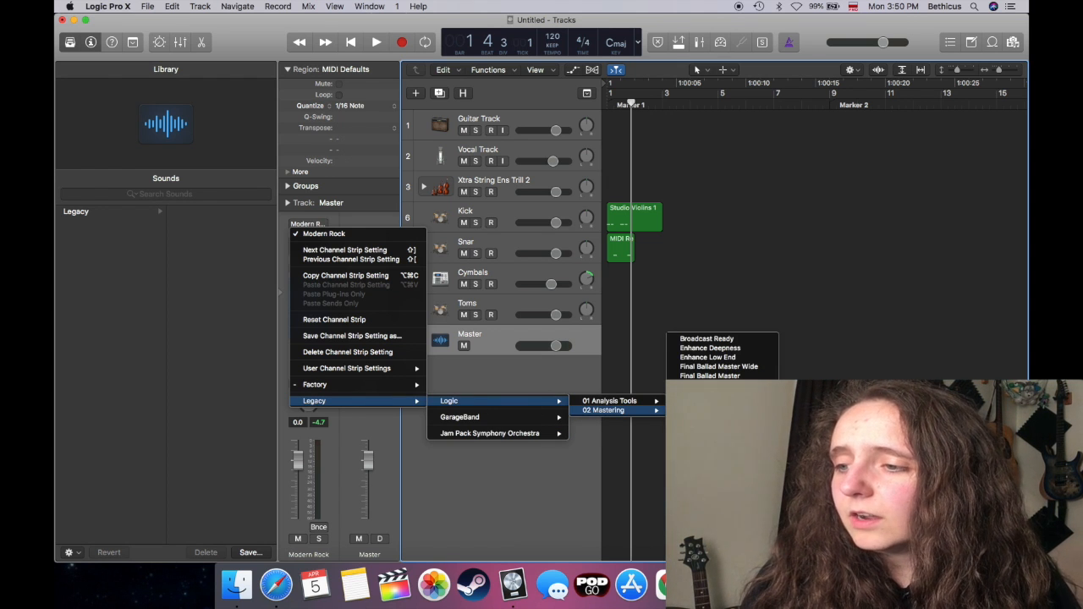
click(715, 423)
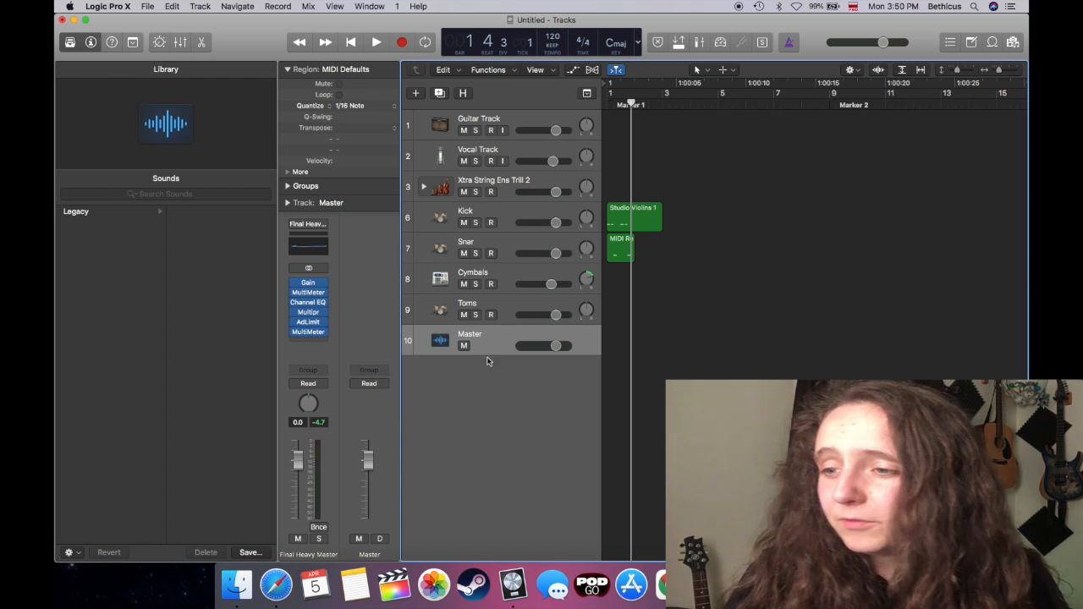
Open the Mixer and compare the Master channel strip with the output strip carrying the mastering plug-ins, leaving Master selected.
key(super+2)
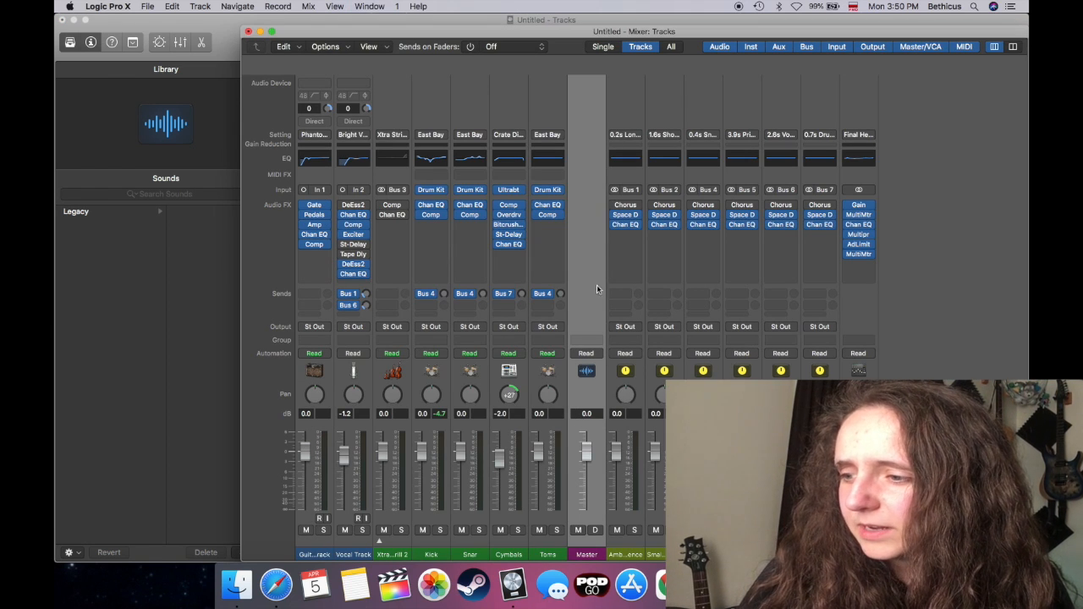
click(874, 309)
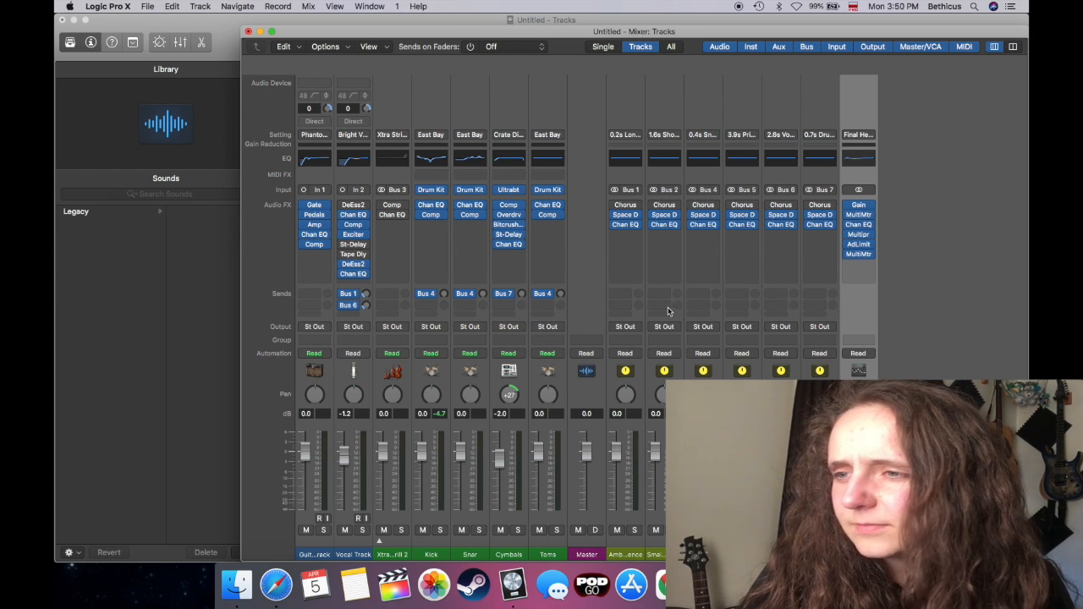
click(598, 275)
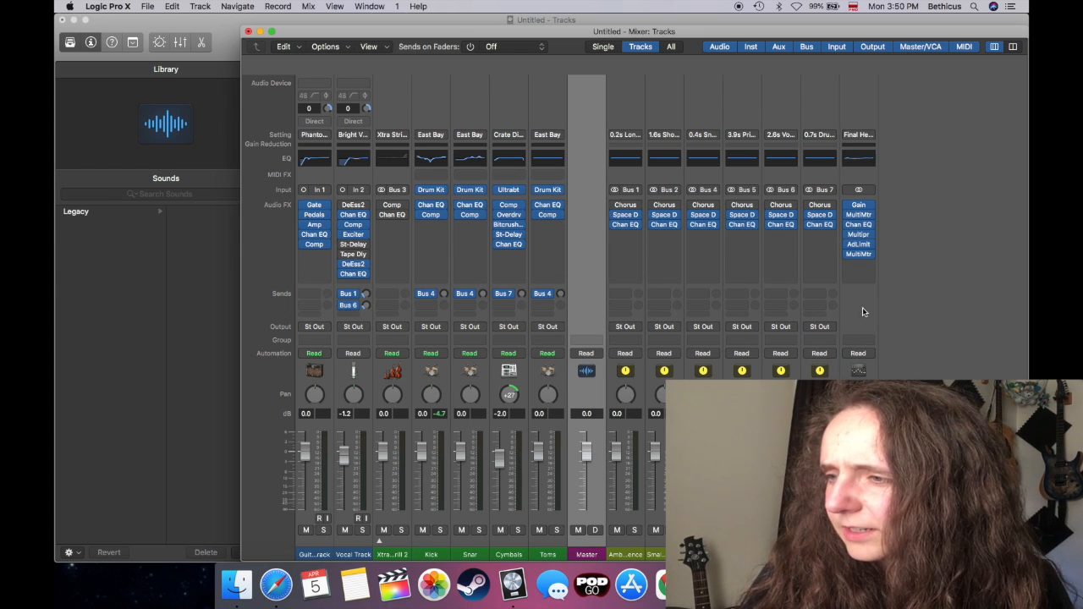
click(862, 311)
click(588, 282)
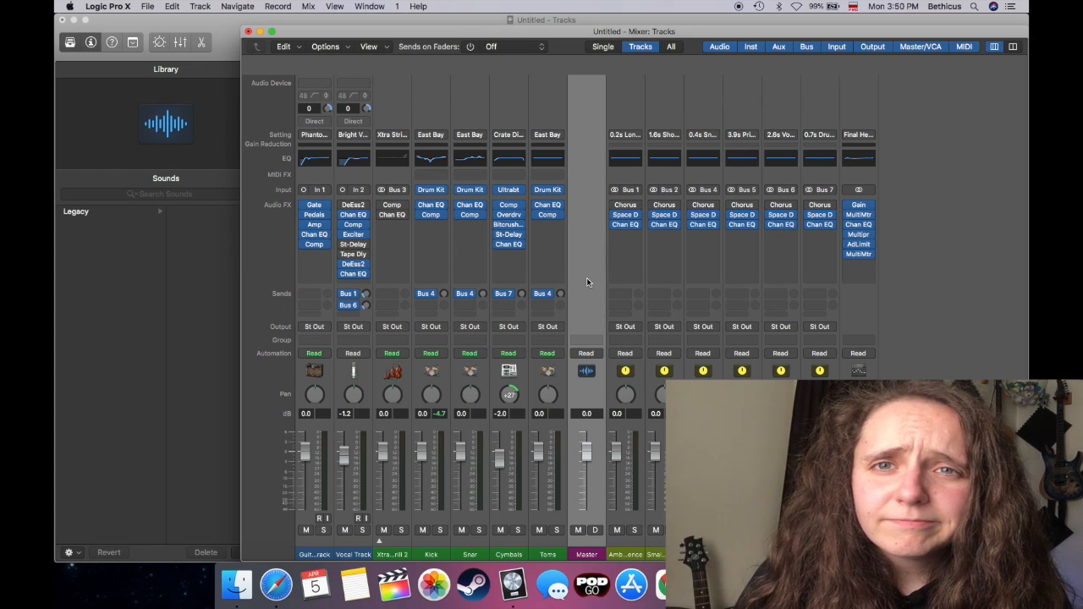